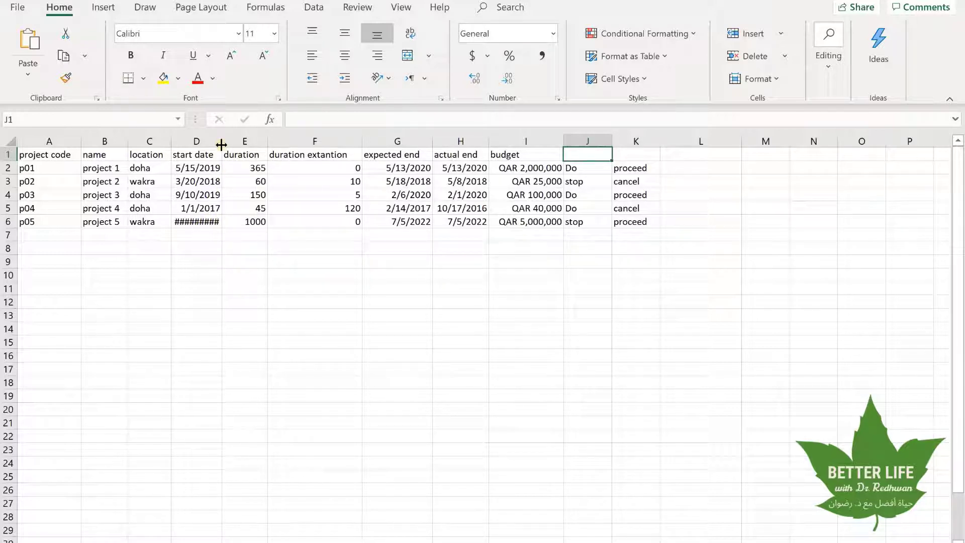
Widen the start date column enough to show every date in full.
left_click_drag(221, 145, 224, 145)
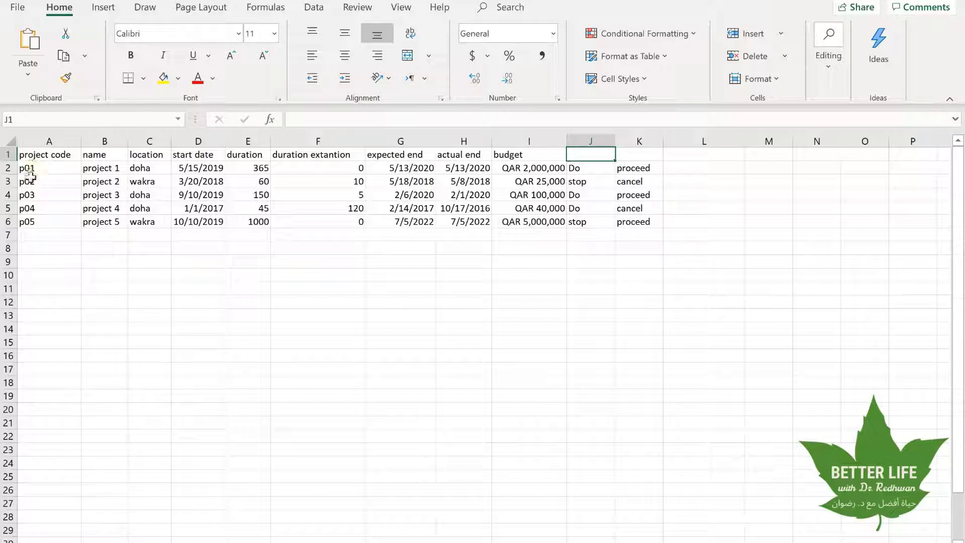
Examine the project codes, project names and locations in the rows of the project table.
left_click_drag(30, 167, 29, 227)
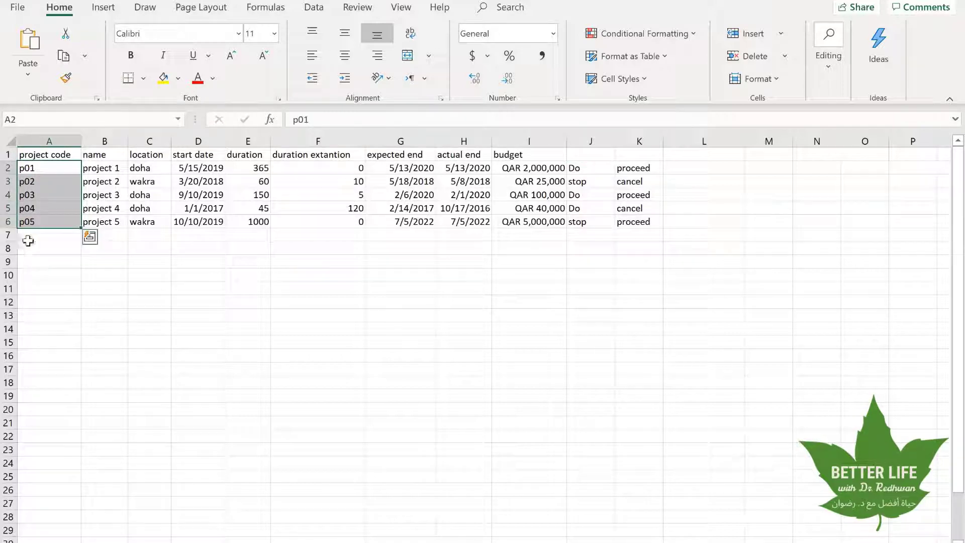
left_click(107, 167)
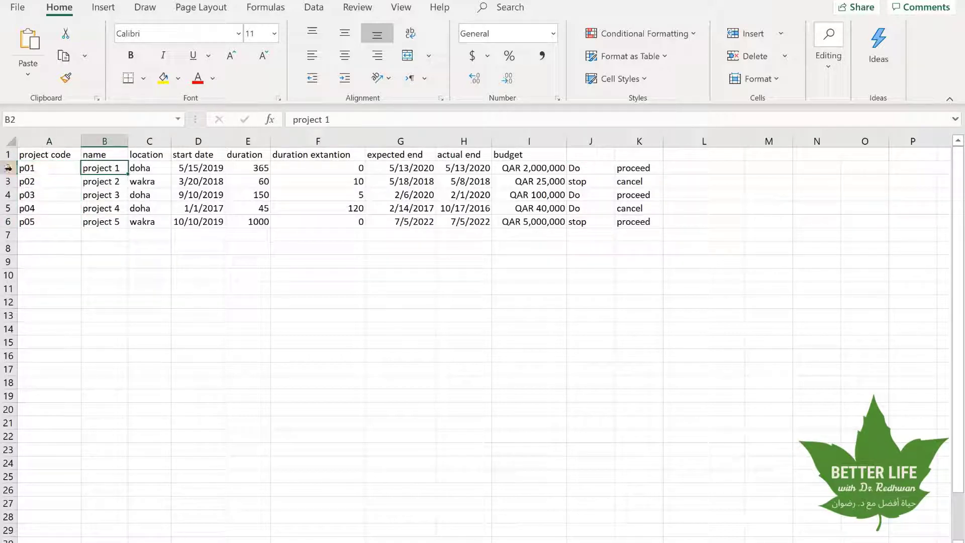
left_click_drag(30, 168, 35, 227)
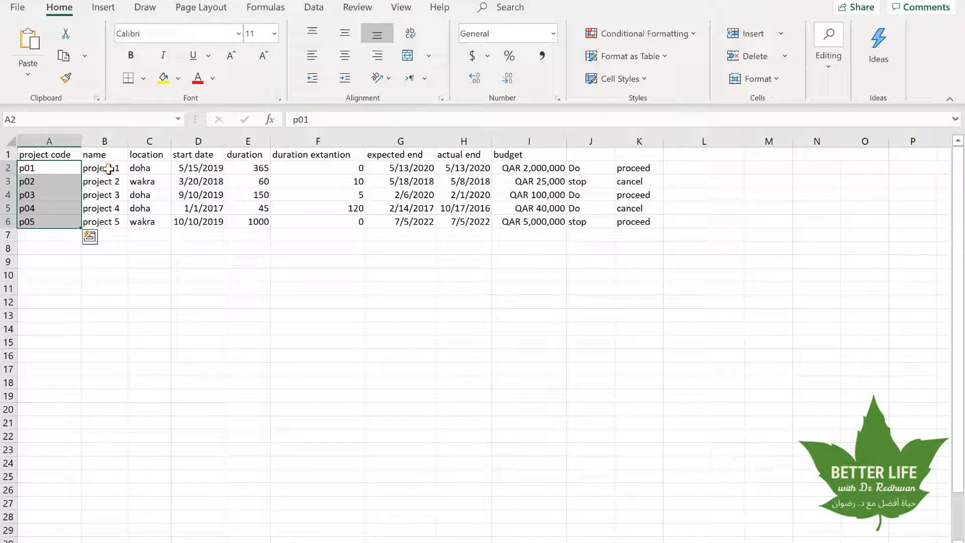
left_click_drag(108, 170, 103, 222)
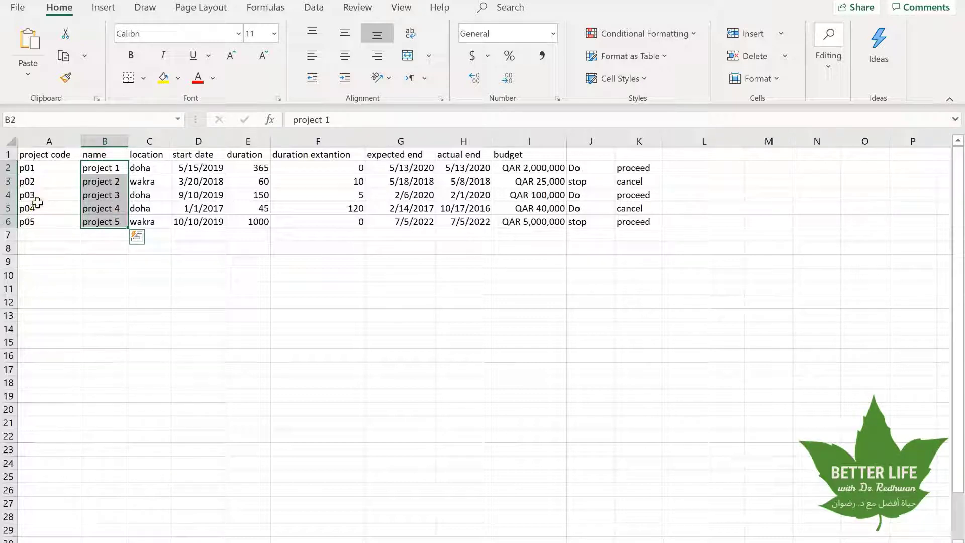
left_click_drag(38, 168, 41, 221)
left_click_drag(101, 168, 103, 222)
mouse_move(140, 169)
left_mouse_down()
mouse_move(139, 210)
mouse_move(137, 181)
left_mouse_up()
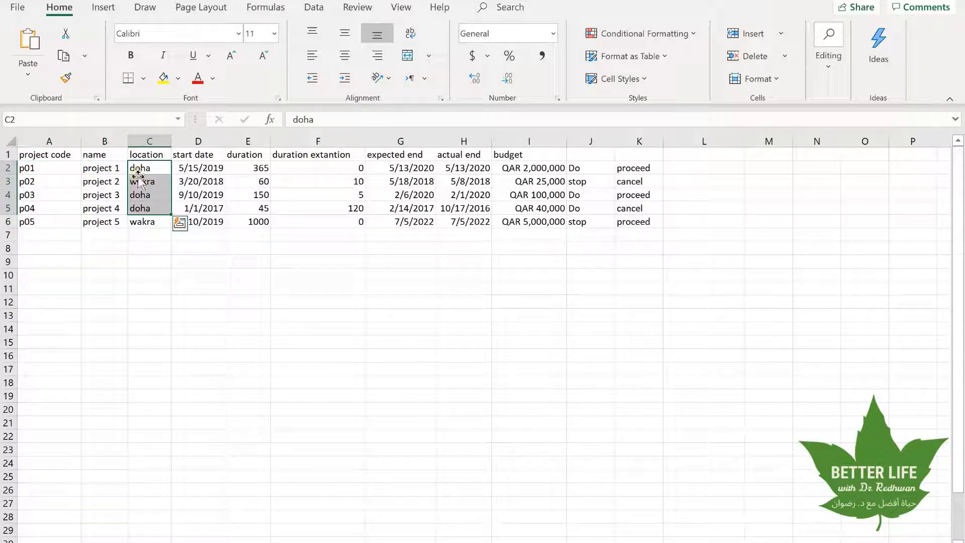
left_click(141, 182)
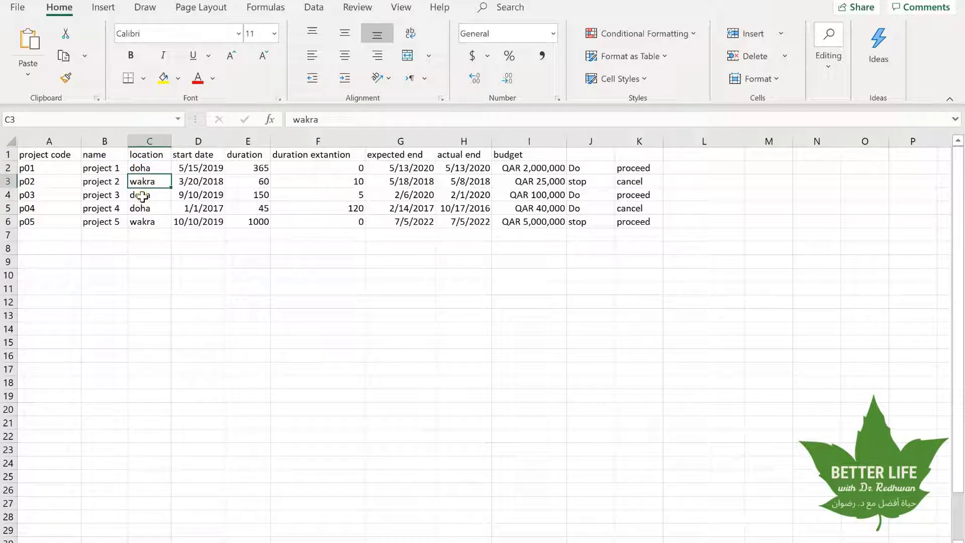
left_click(142, 198)
left_click(141, 211)
left_click(140, 222)
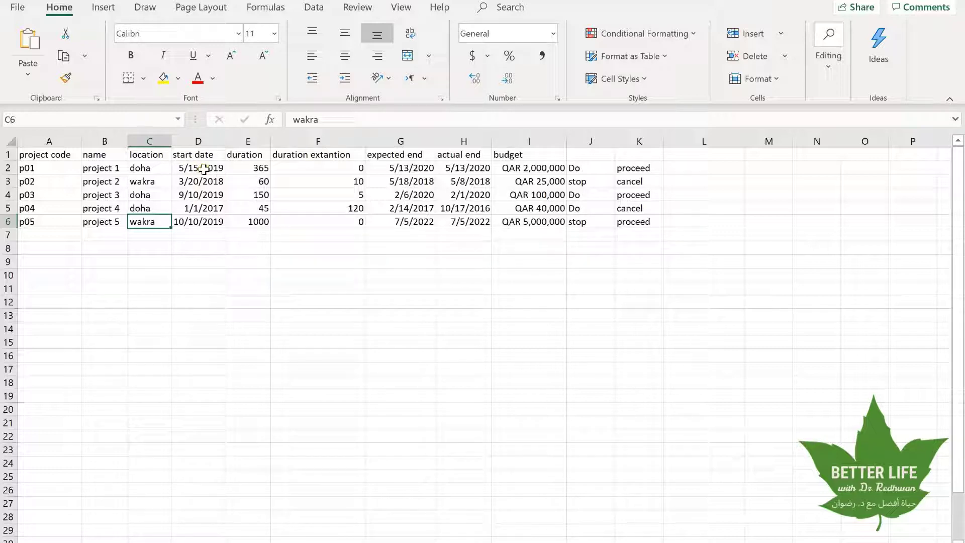
Examine the start date, duration, duration extension, expected end, actual end and budget columns, including the expected end formula in G2.
left_click(196, 169)
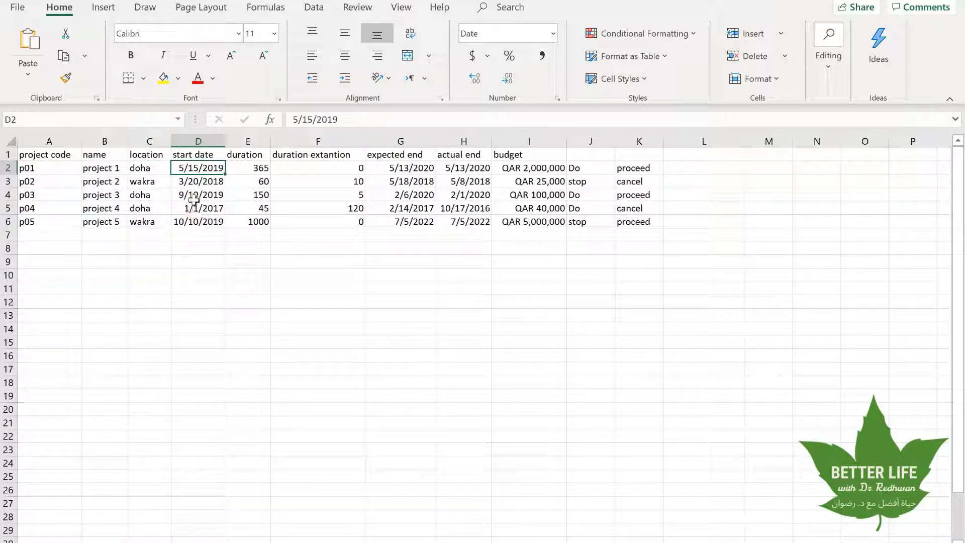
left_click(252, 159)
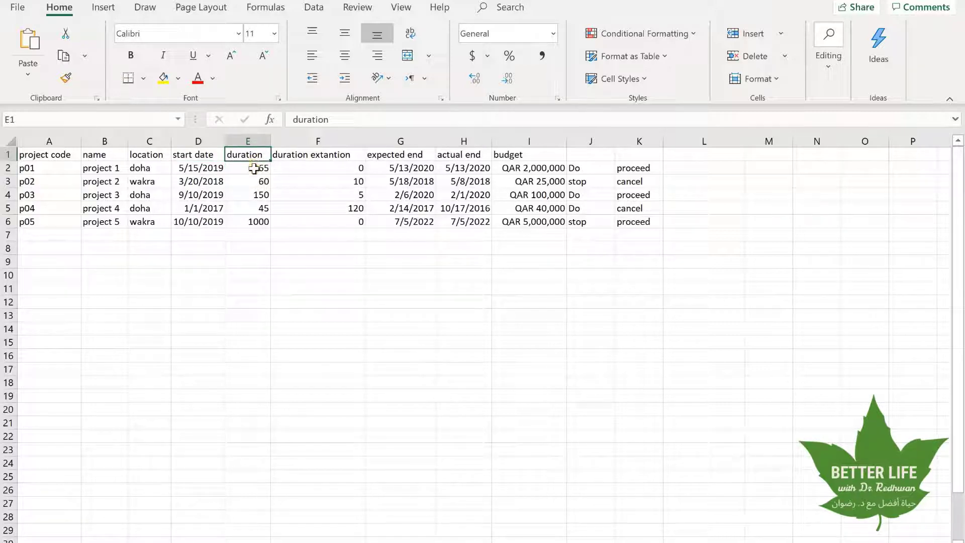
left_click(254, 169)
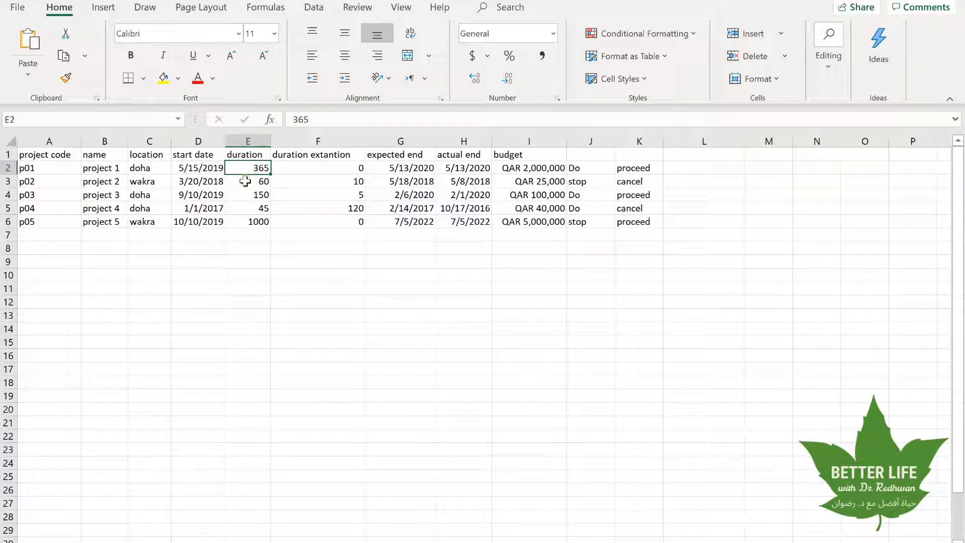
left_click(244, 182)
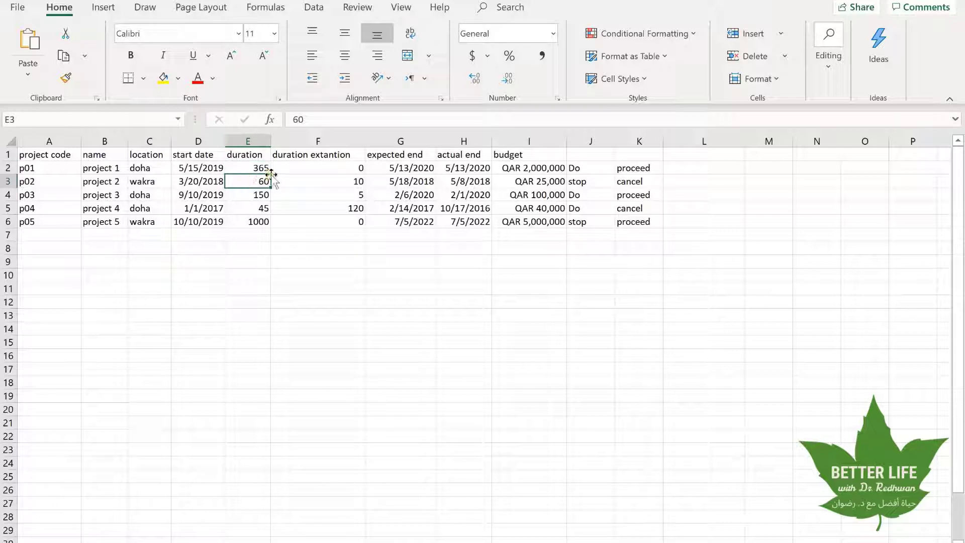
left_click(328, 166)
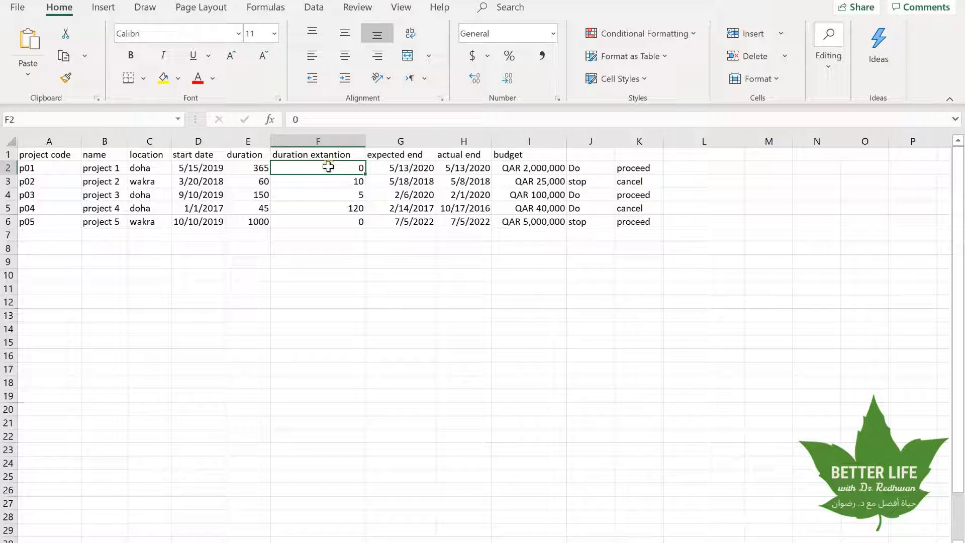
left_click(326, 180)
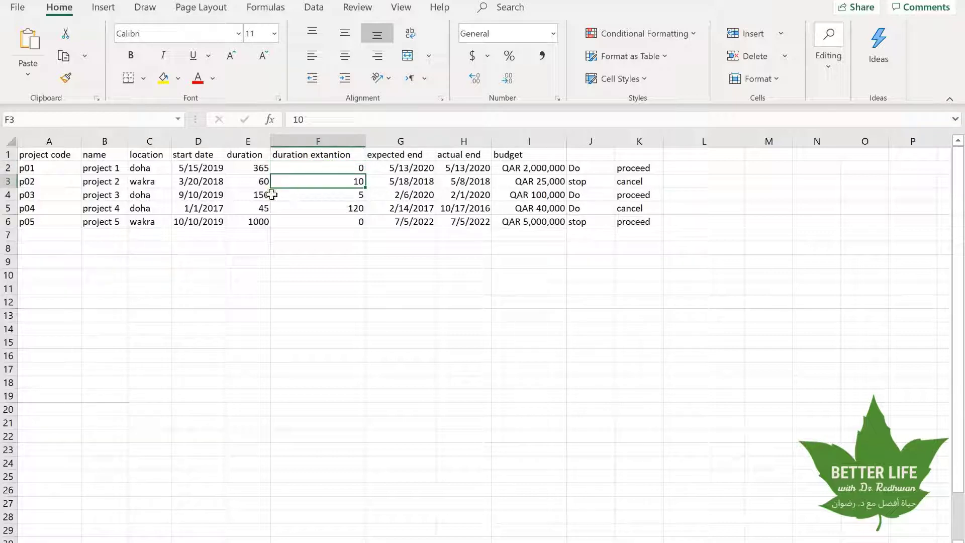
left_click(258, 181)
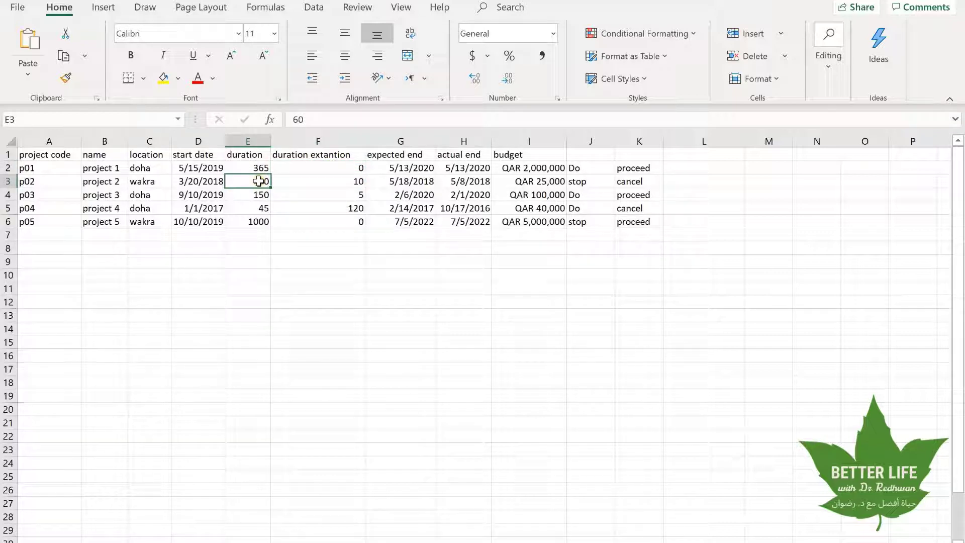
left_click(392, 154)
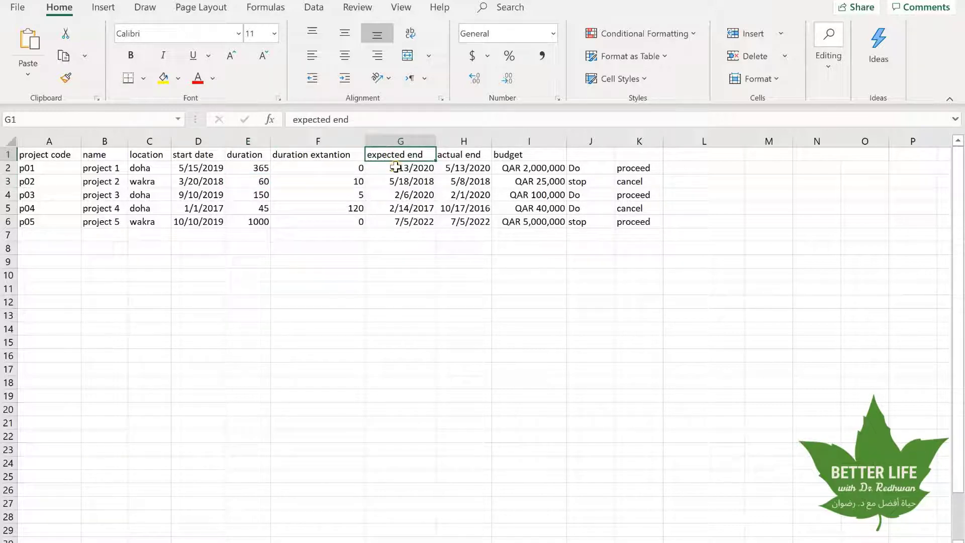
left_click(396, 167)
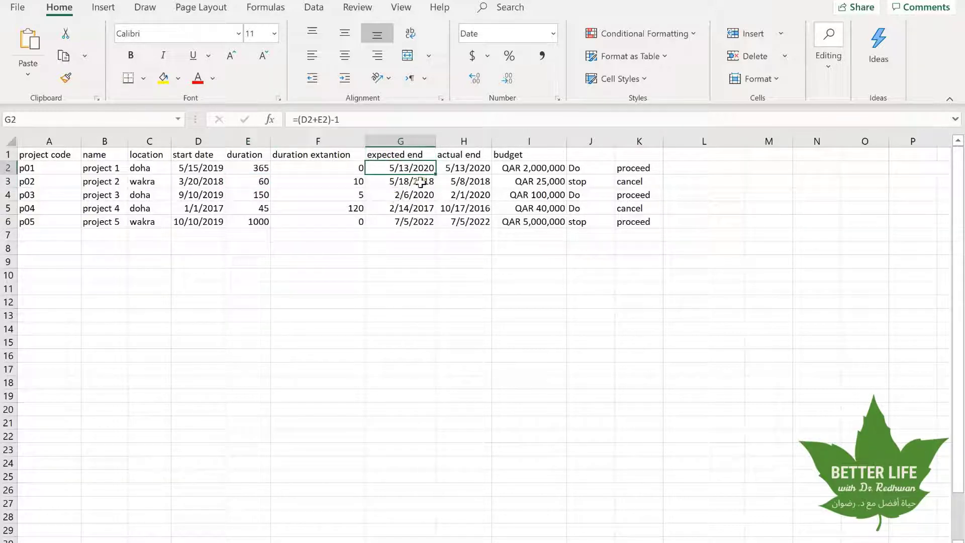
left_click(460, 155)
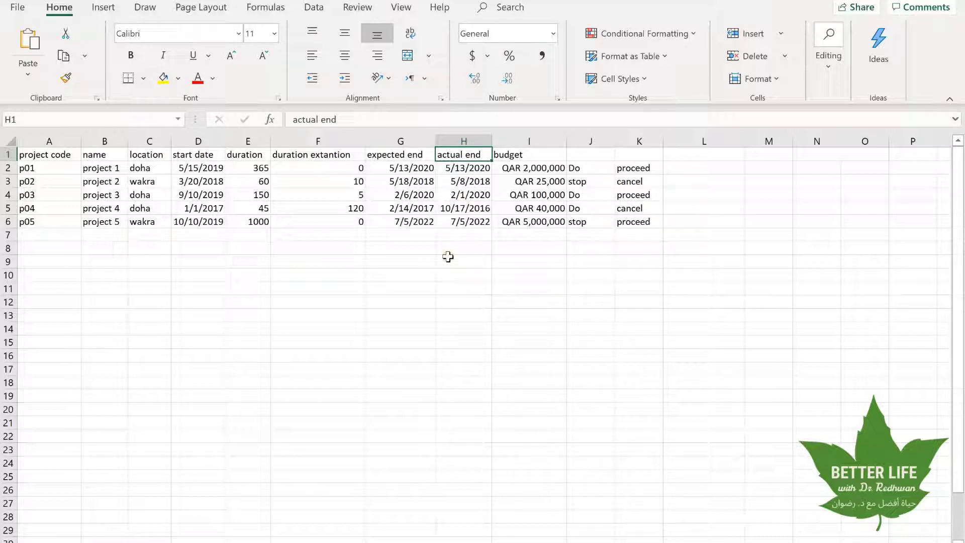
left_click(517, 169)
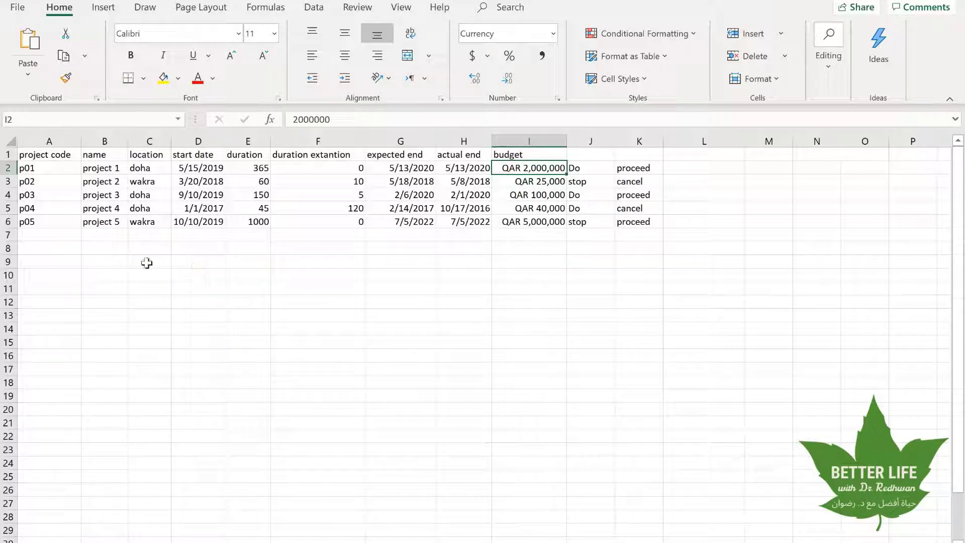
Enter the sample date 10/15/2019 in cell D8, in the same format as the start dates.
left_click(201, 167)
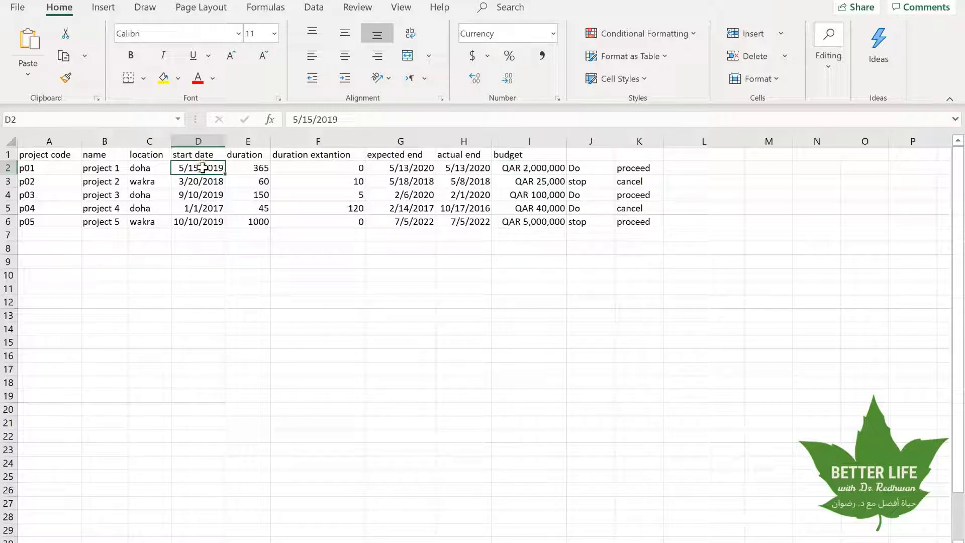
left_click(191, 250)
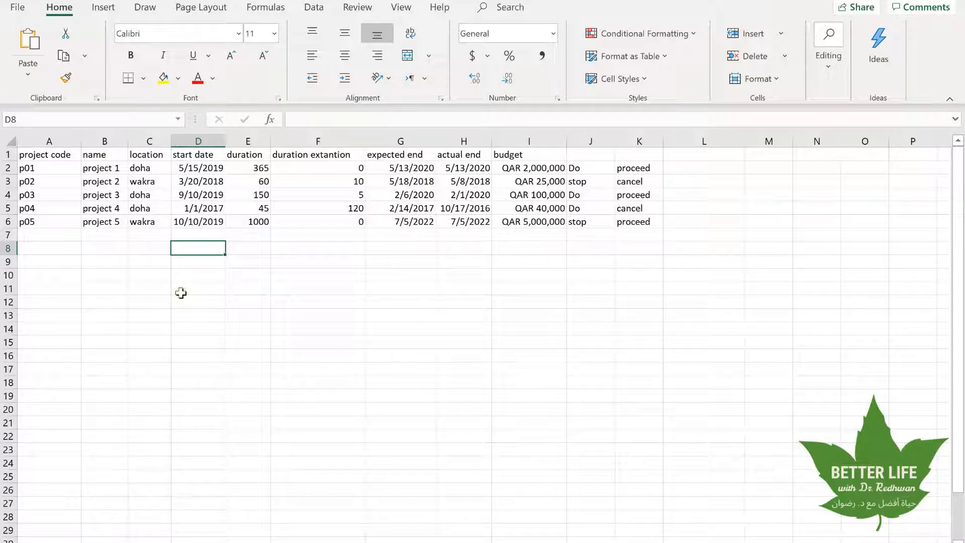
type("10/15/2019")
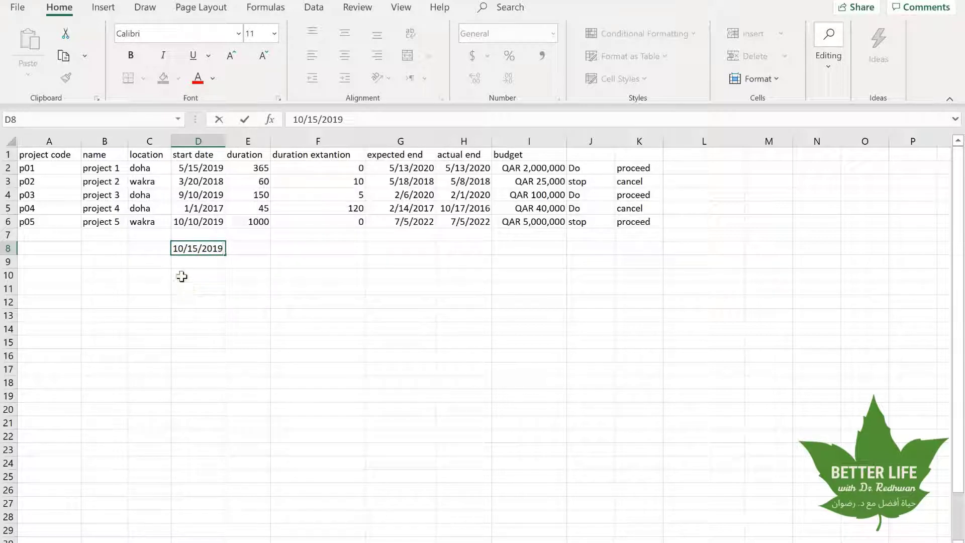
left_click(186, 248)
left_click(213, 248)
left_click(208, 283)
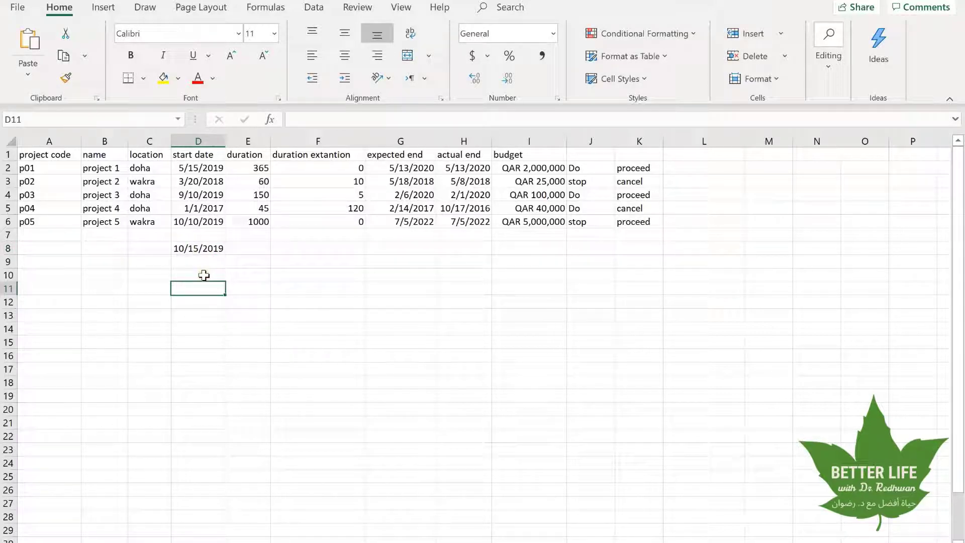
left_click(201, 274)
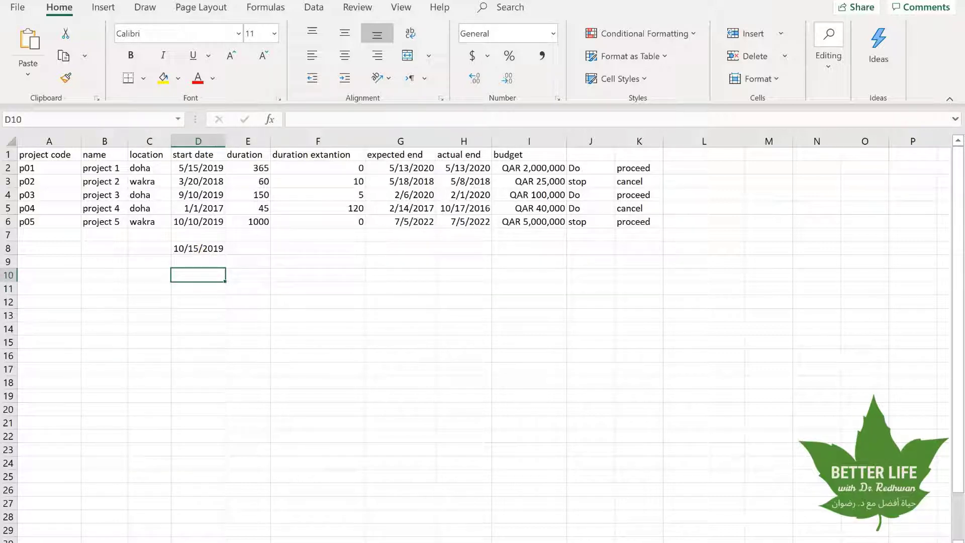
Switch to the Windows Control Panel and open the Region settings for date and time formats.
key("super+s")
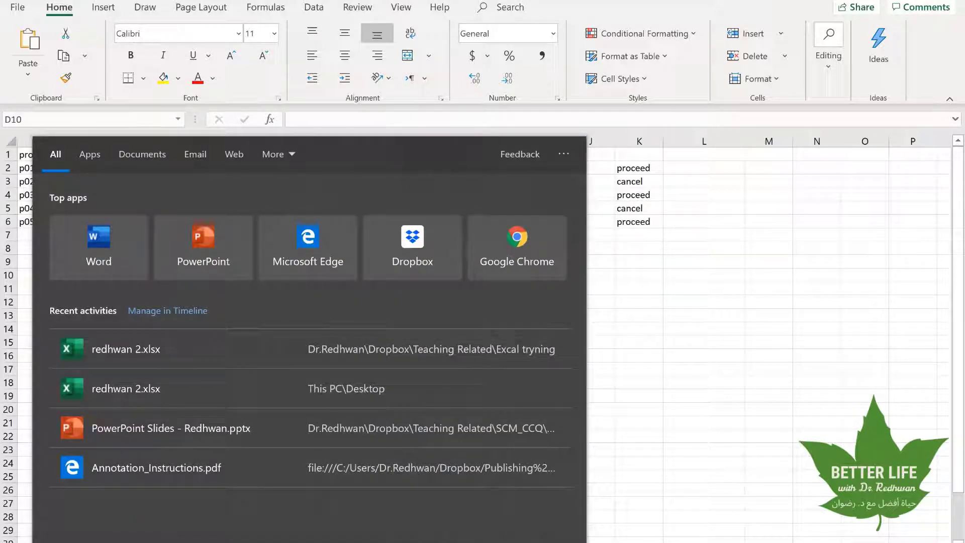
type("contr")
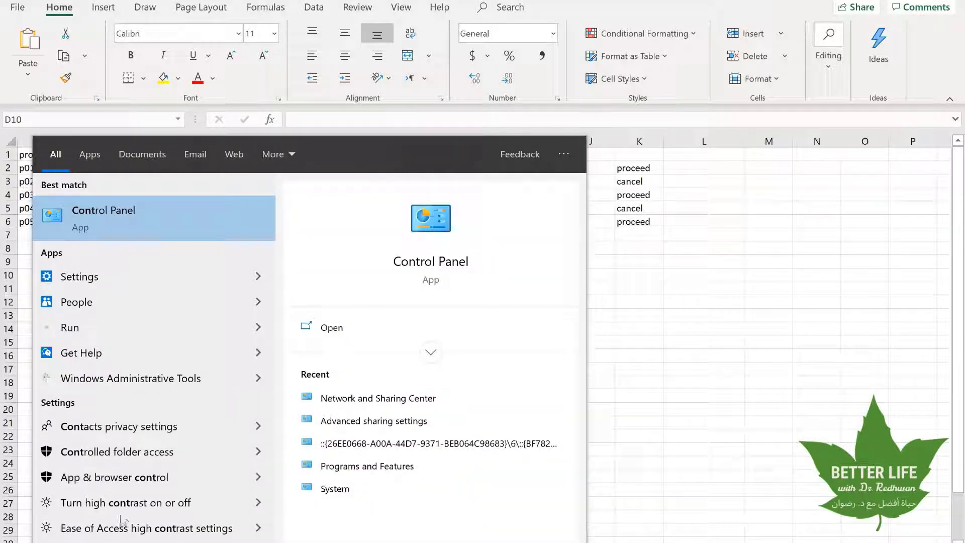
left_click(125, 212)
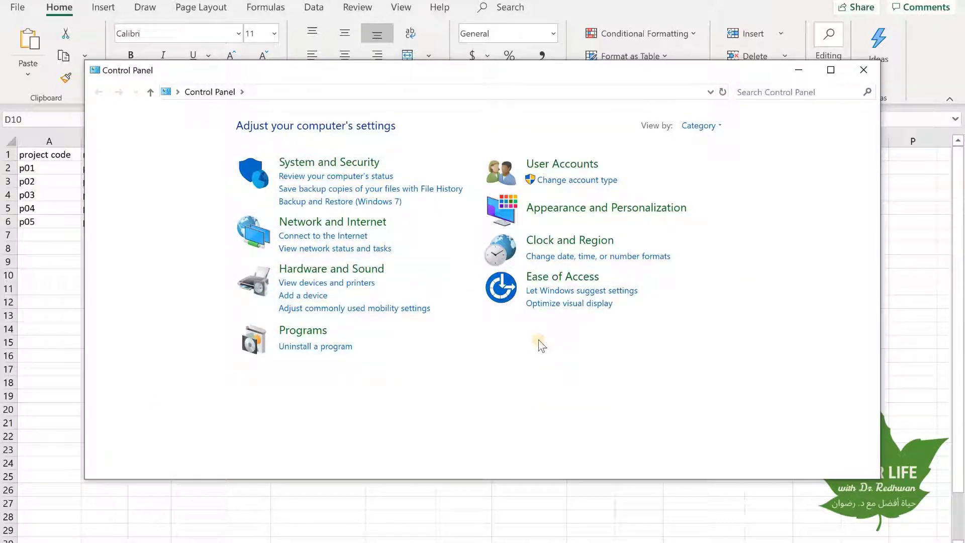
left_click(541, 244)
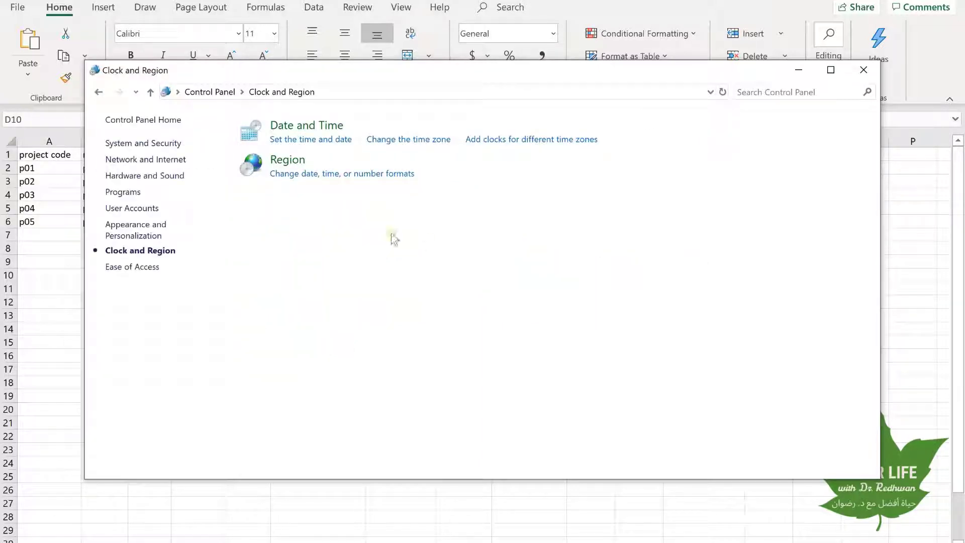
left_click(284, 165)
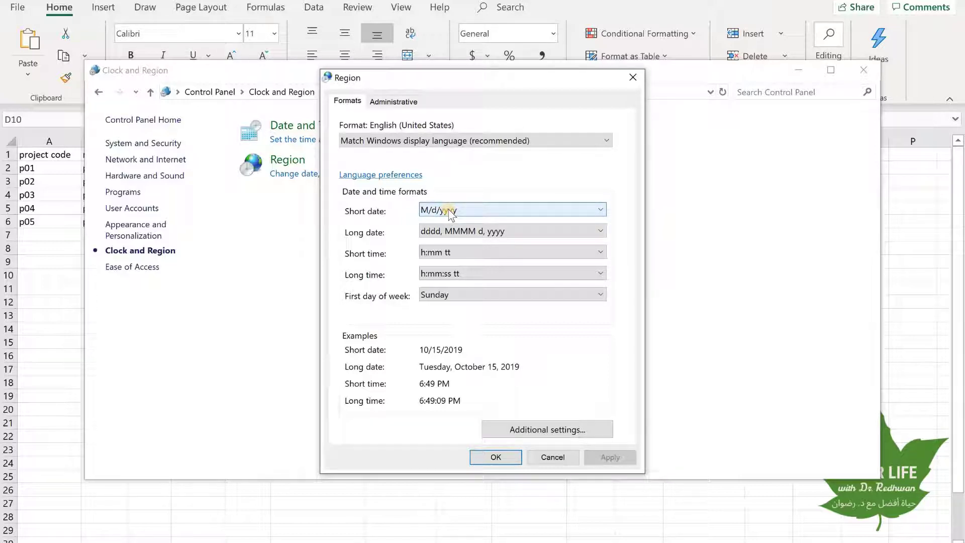
Review the available short date formats with M/d/yyyy chosen, then cancel the Region settings and close the Control Panel to return to Excel.
left_click(601, 211)
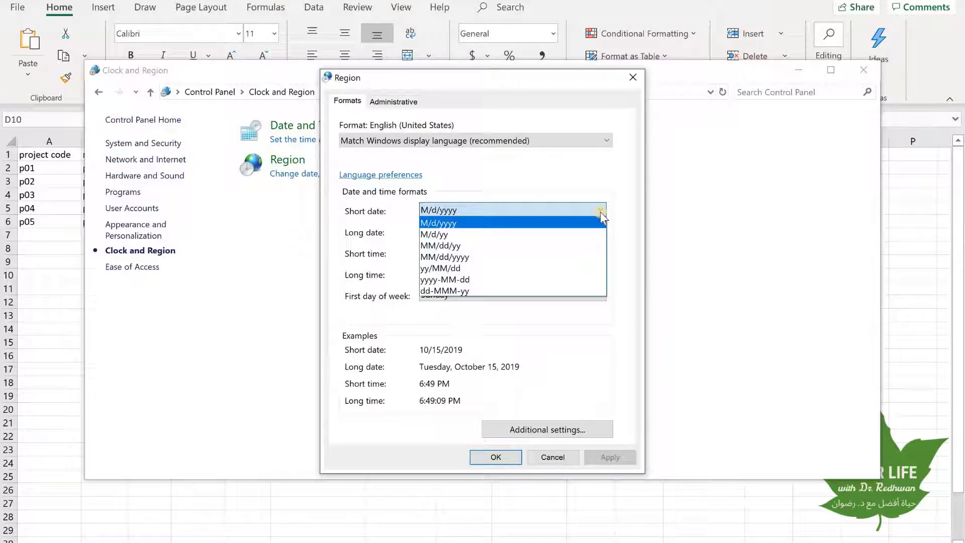
left_click(596, 224)
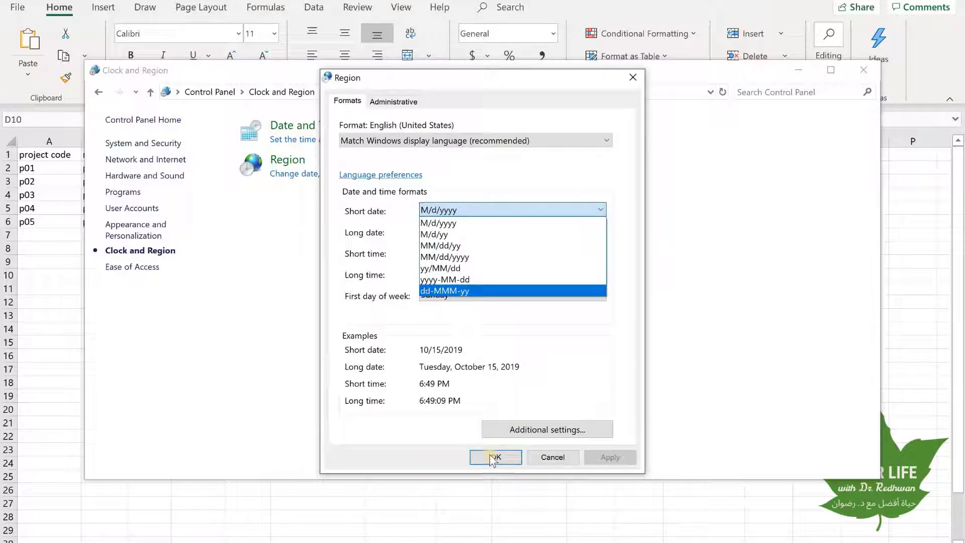
left_click(437, 224)
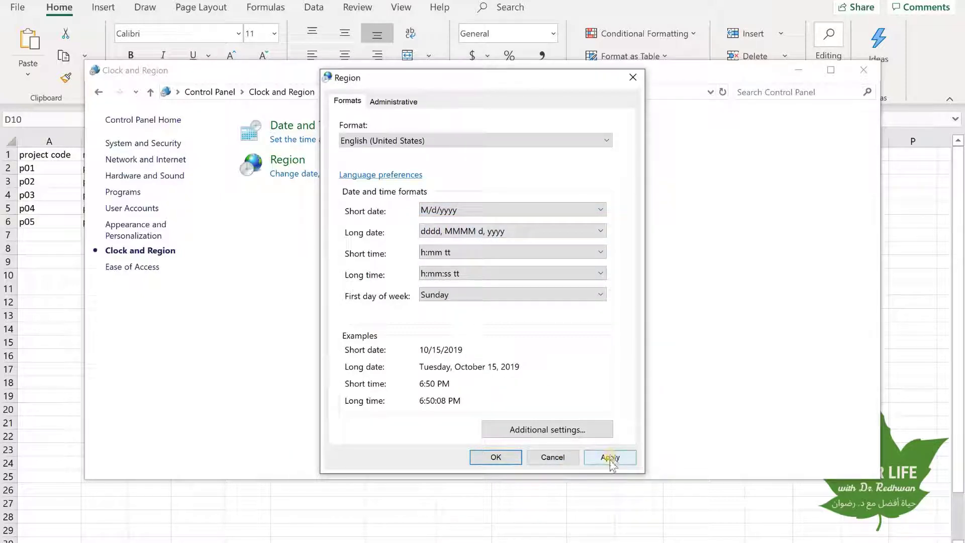
left_click(610, 457)
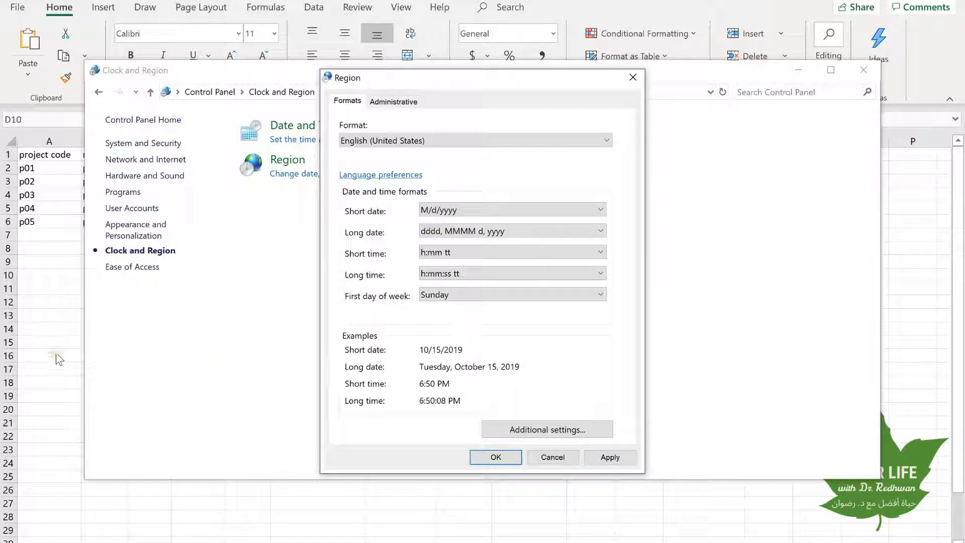
left_click(547, 458)
left_click(553, 459)
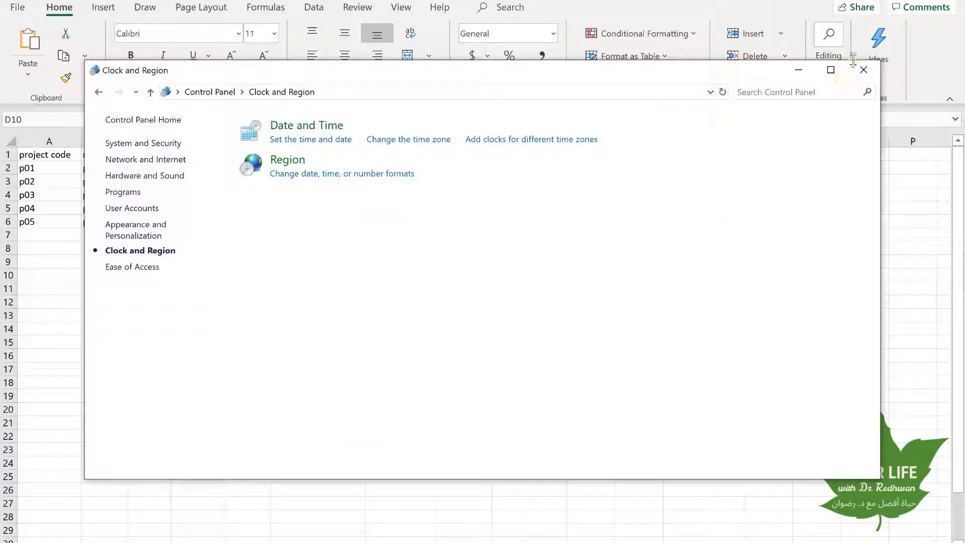
left_click(855, 70)
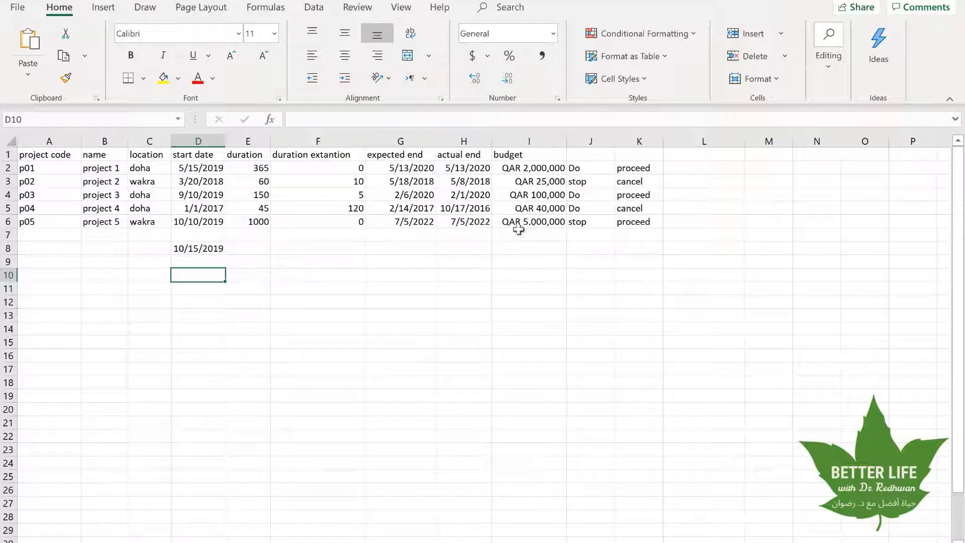
Enter =AND(I2>=1000000) in cell L2 to test the budget, and fill the formula down to L6.
left_click_drag(523, 169, 528, 221)
left_click(527, 170)
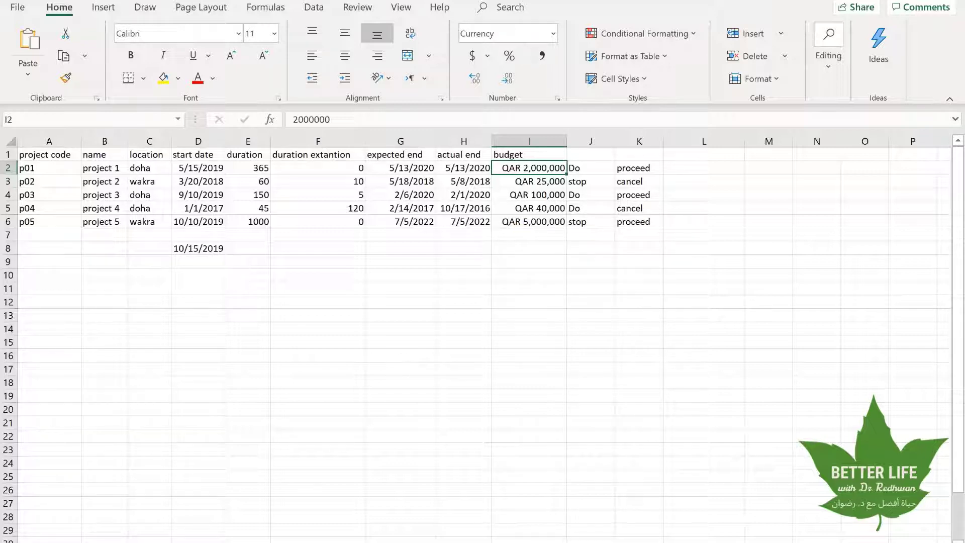
left_click(703, 235)
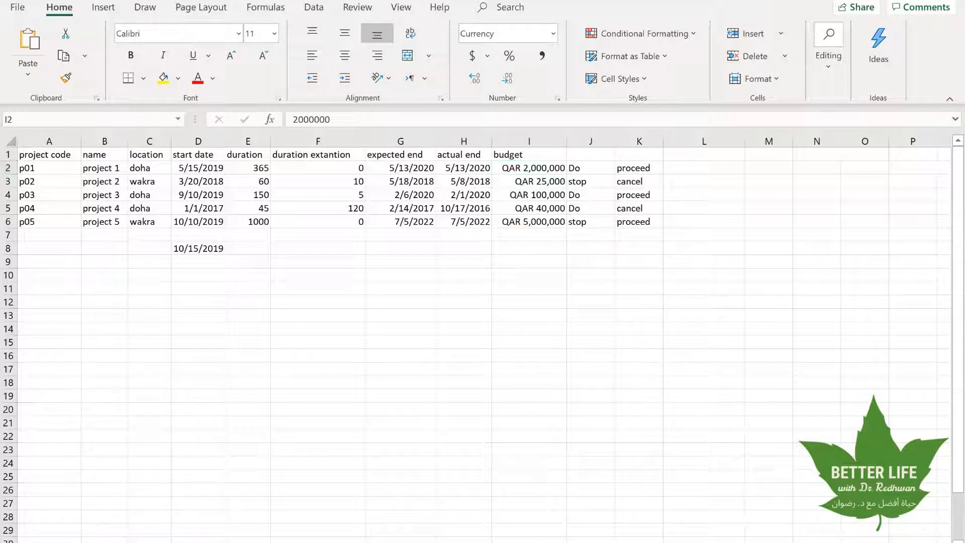
left_click(695, 167)
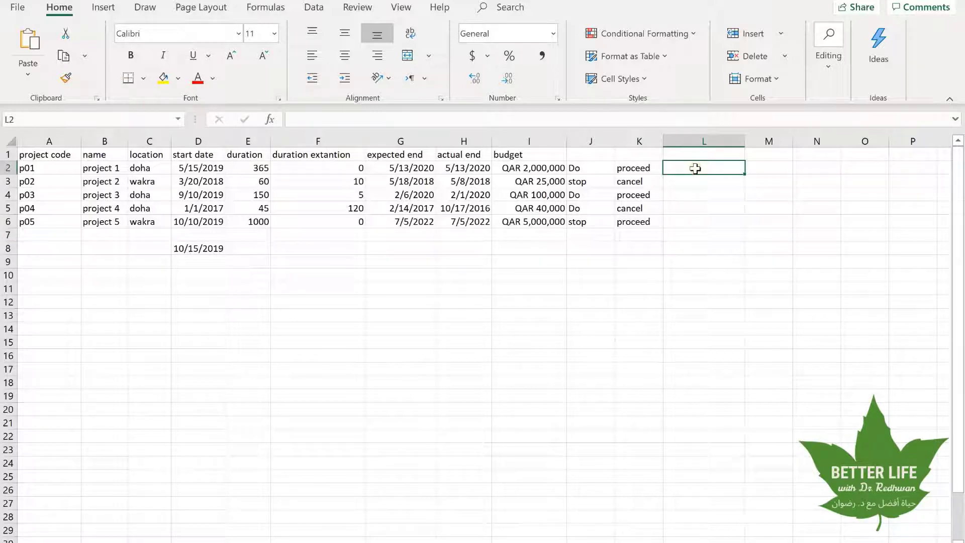
type("=")
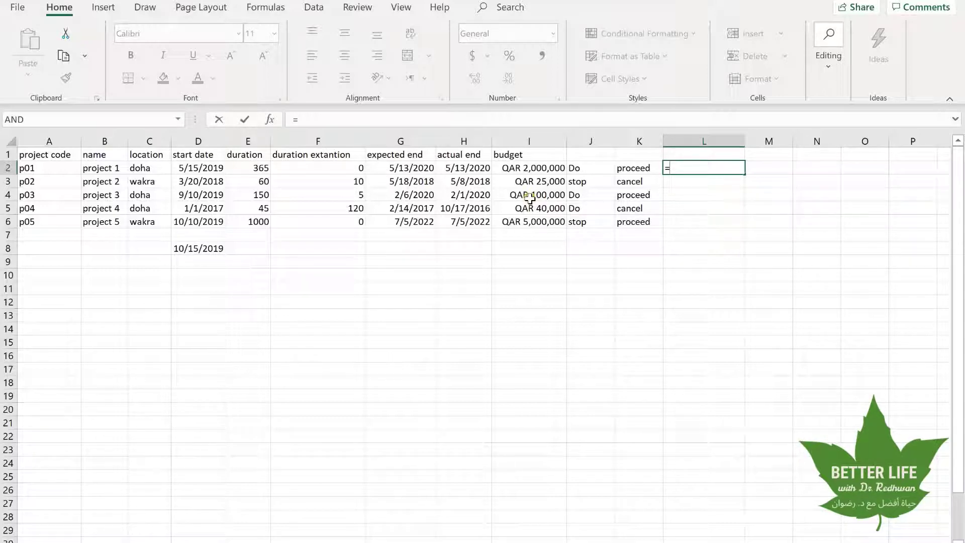
type("an")
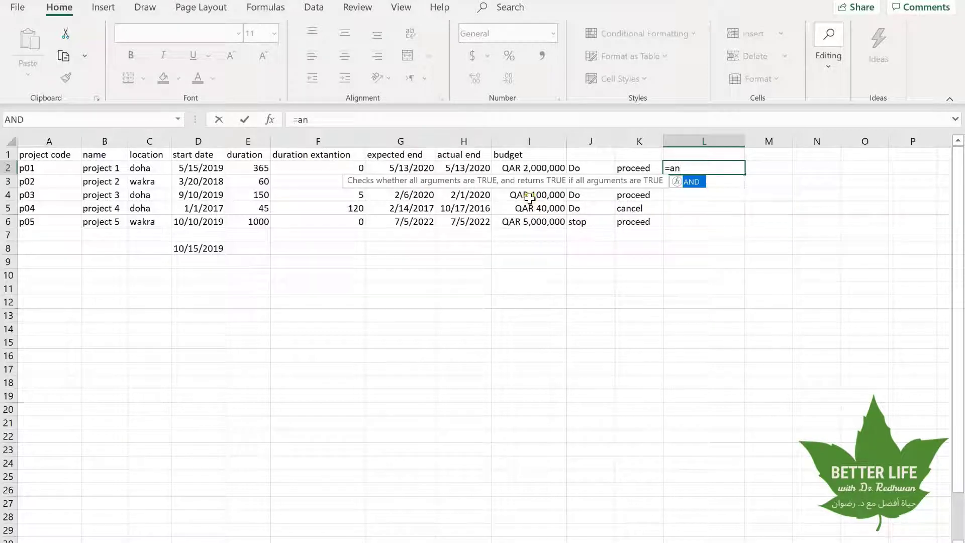
double_click(694, 181)
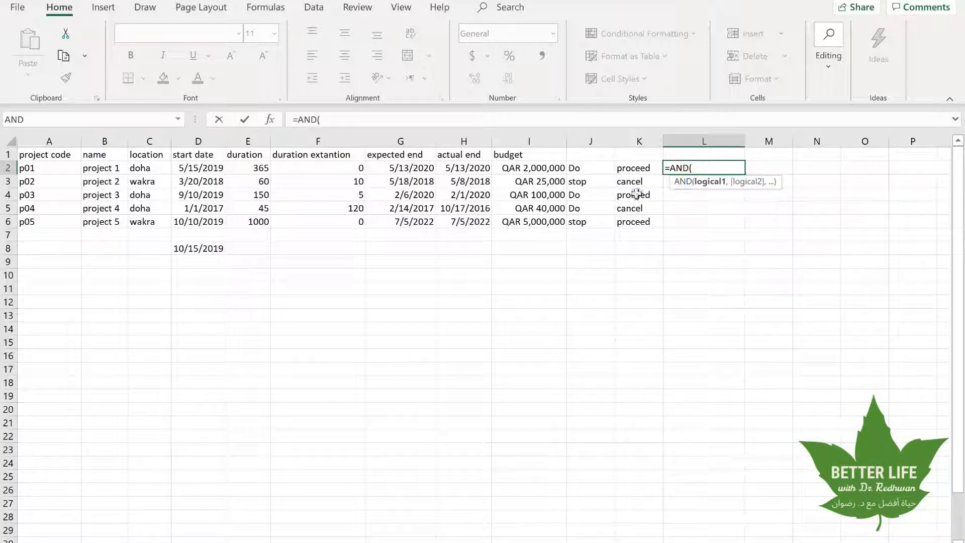
left_click(528, 164)
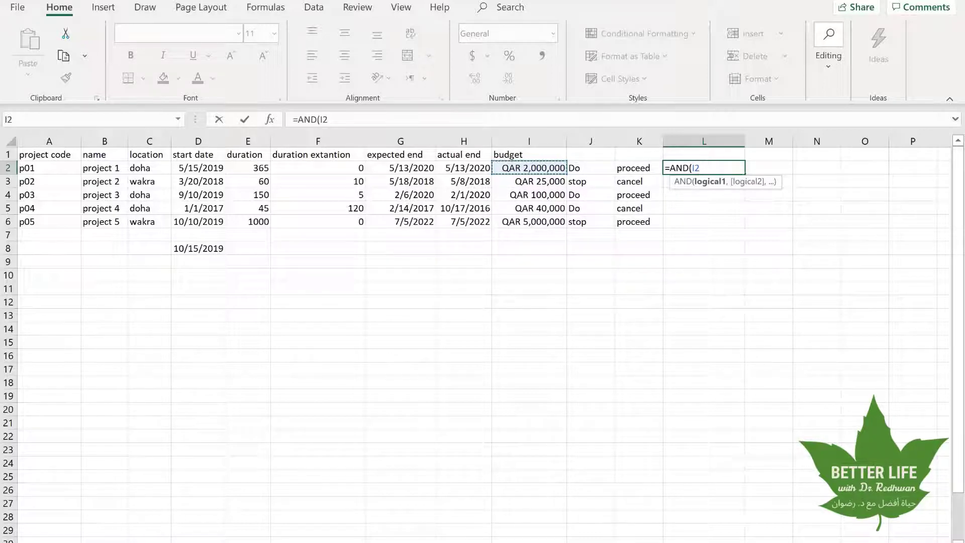
type(">=1000")
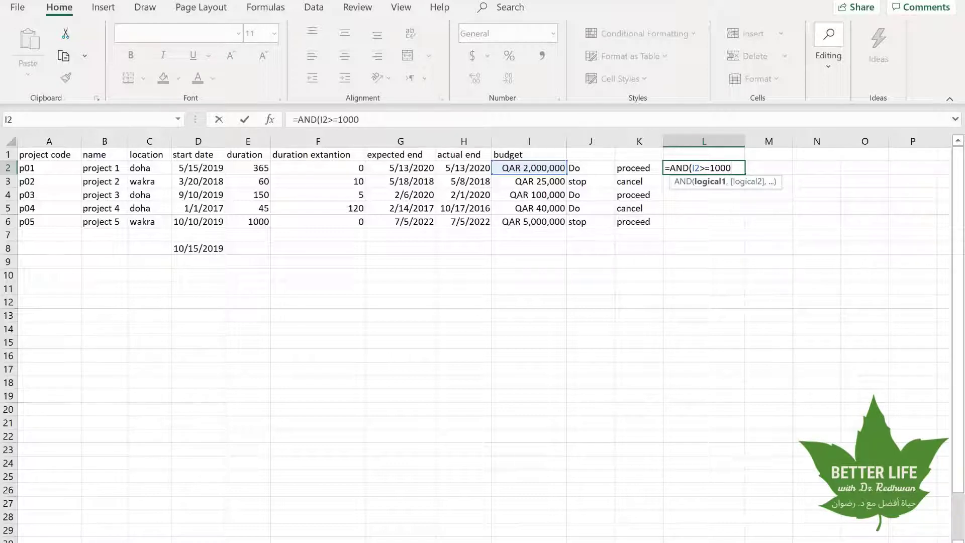
type("000)")
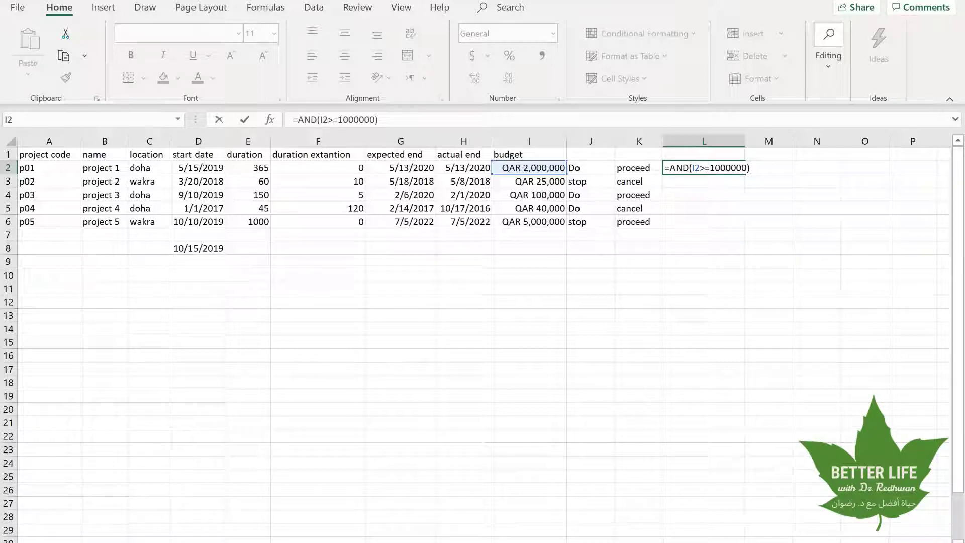
key("Return")
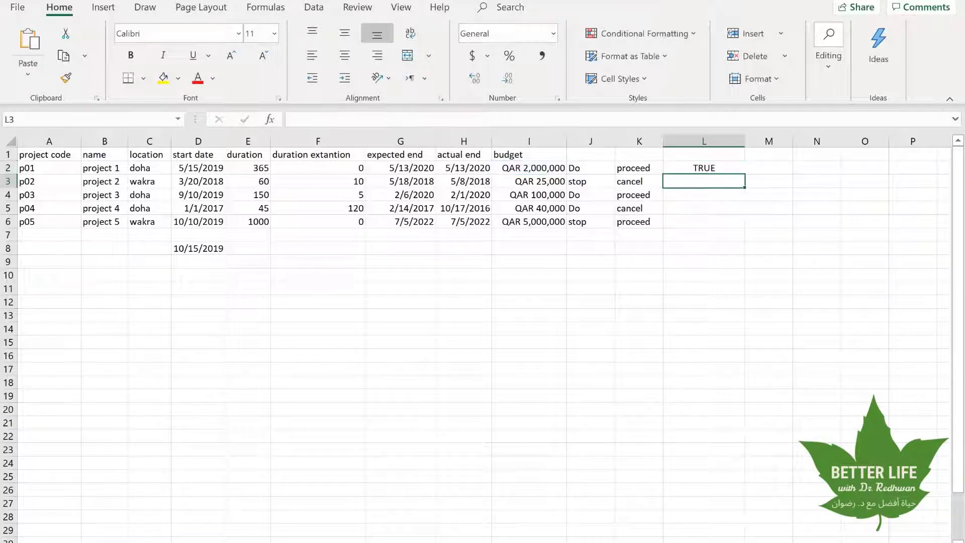
left_click(686, 168)
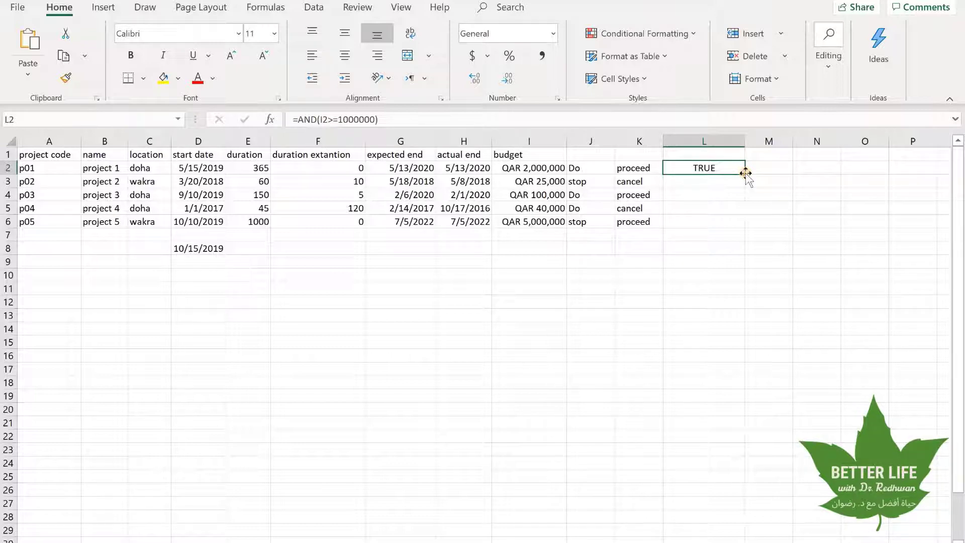
double_click(746, 173)
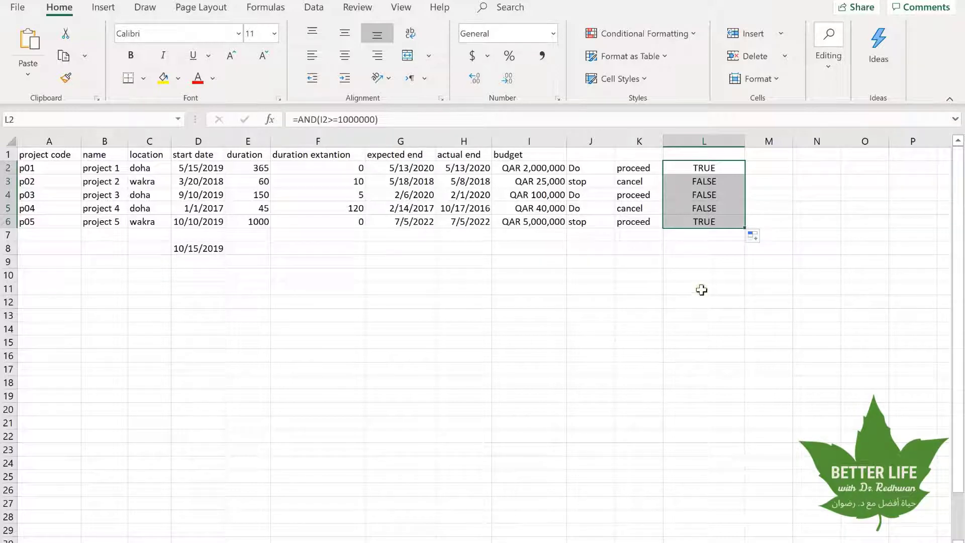
Check the AND formulas and their results in column L against the corresponding project budgets in column I.
left_click(701, 167)
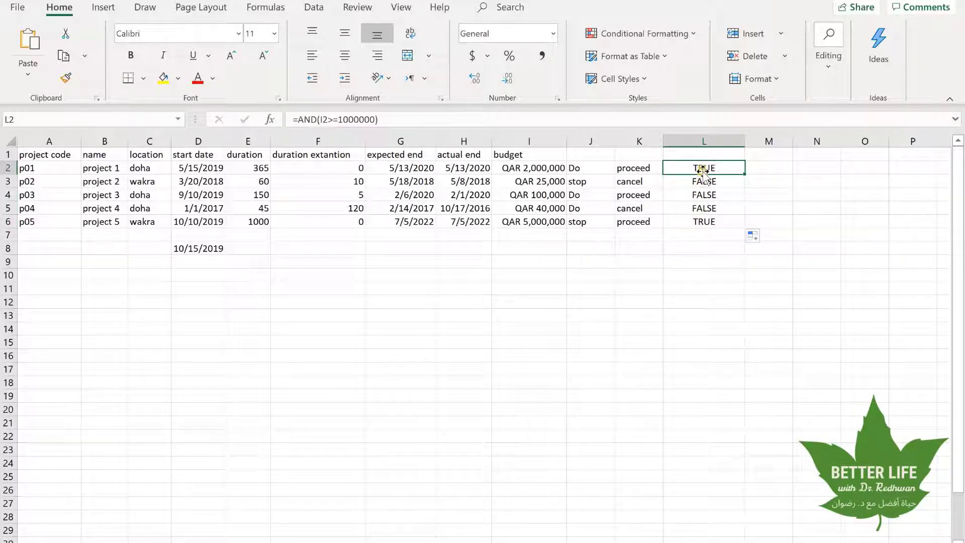
left_click(535, 169)
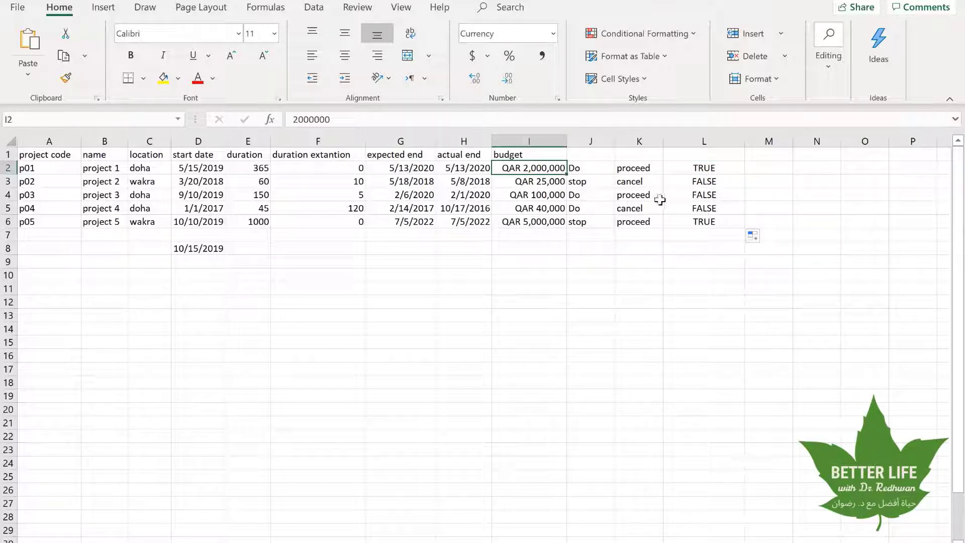
left_click(697, 181)
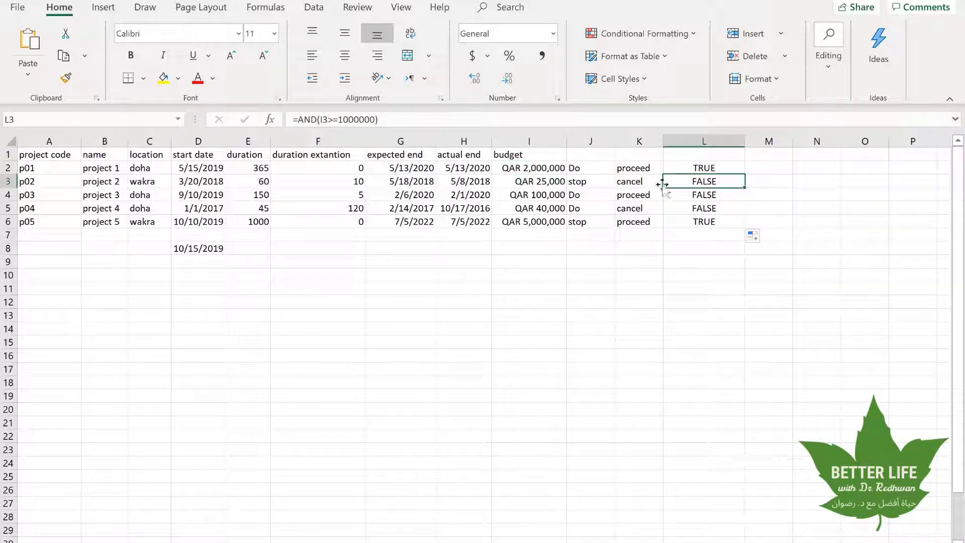
left_click(545, 183)
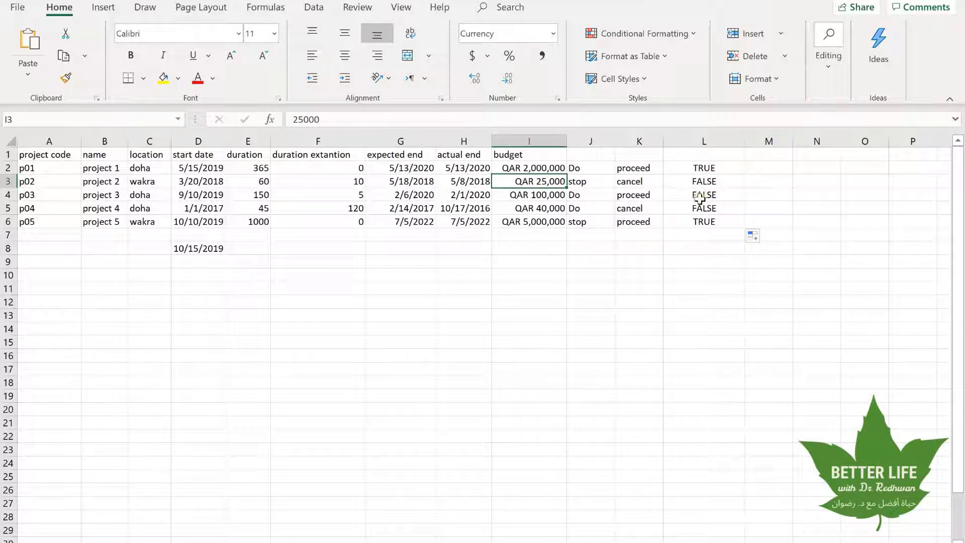
left_click(699, 198)
left_click(698, 210)
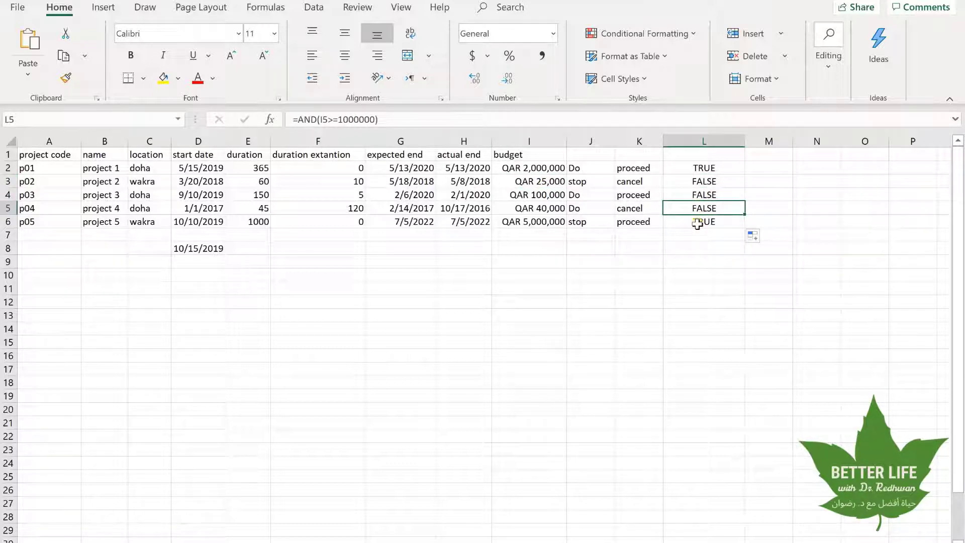
left_click(697, 224)
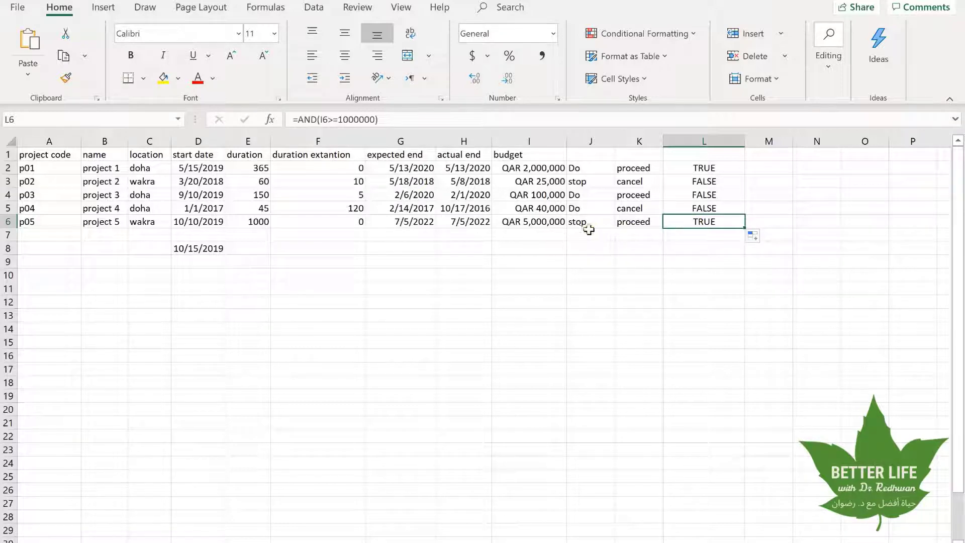
left_click(535, 223)
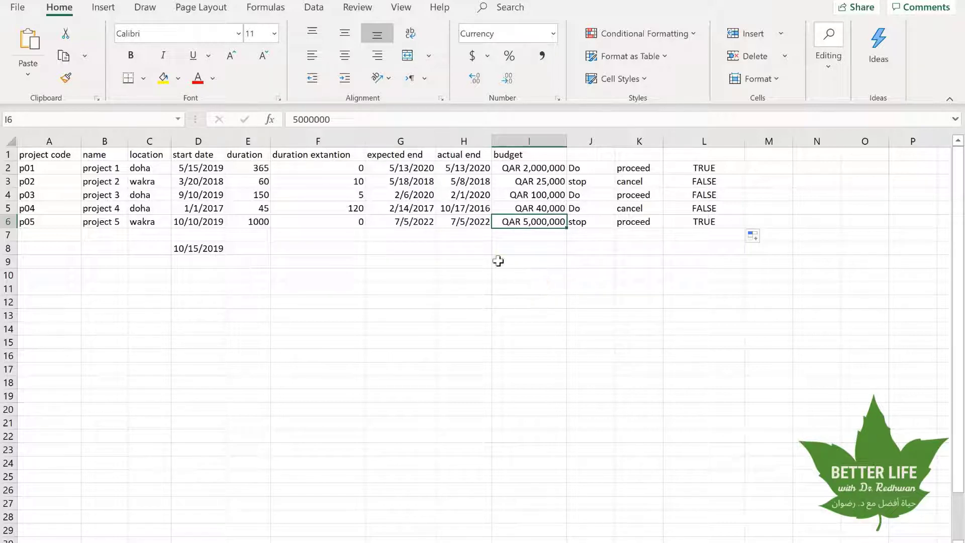
Review the location in C2, the existing IF formula in J2 and the AND formula in L2.
left_click(140, 171)
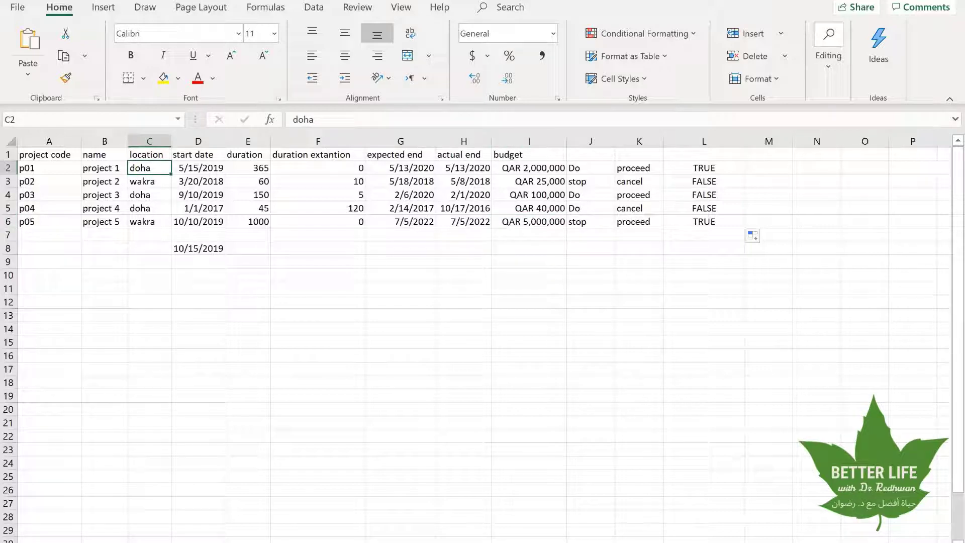
key("ctrl+Right")
key("Right")
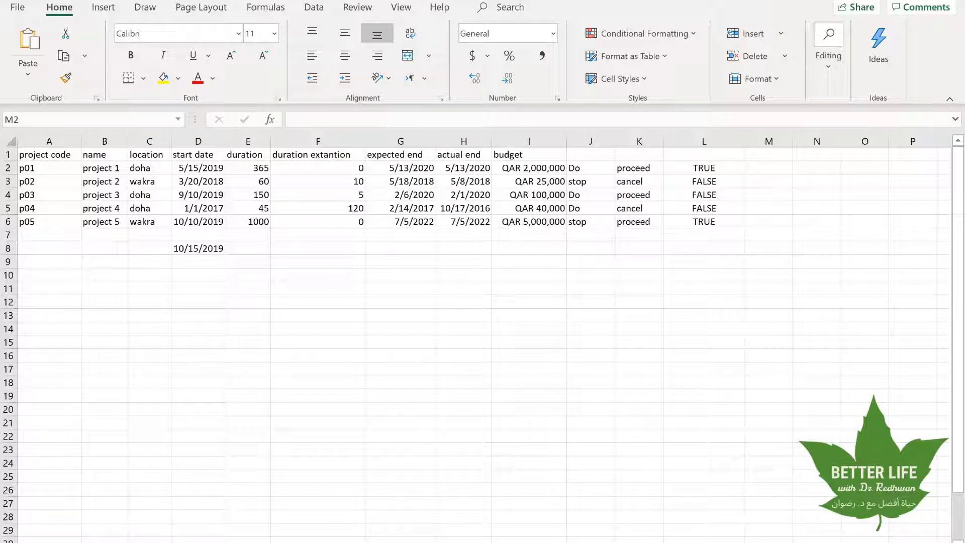
key("Left")
key("Left")
key("Left")
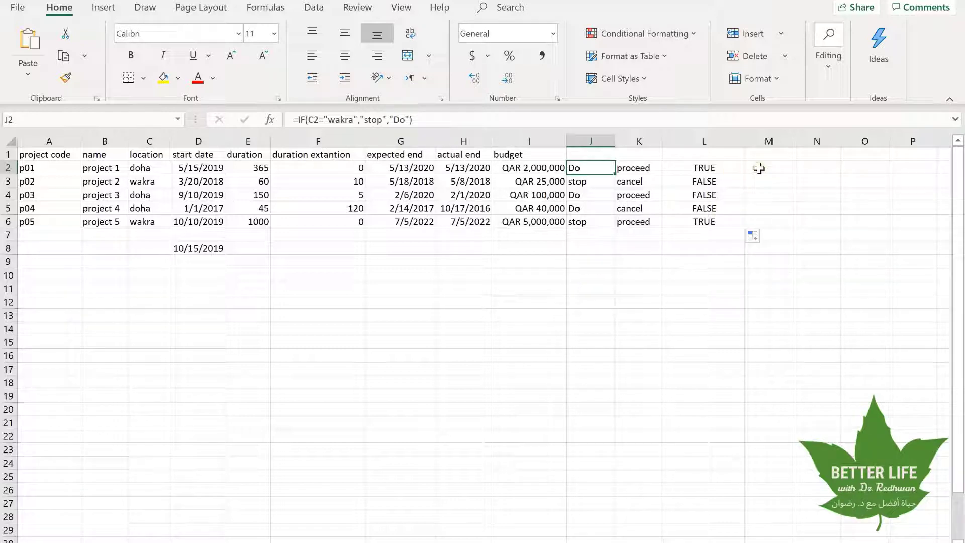
left_click(764, 167)
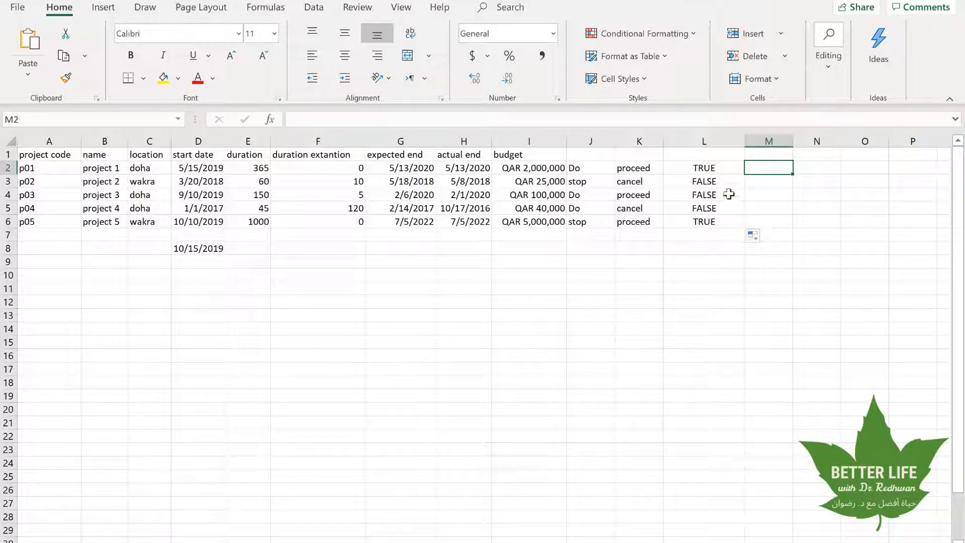
left_click(702, 167)
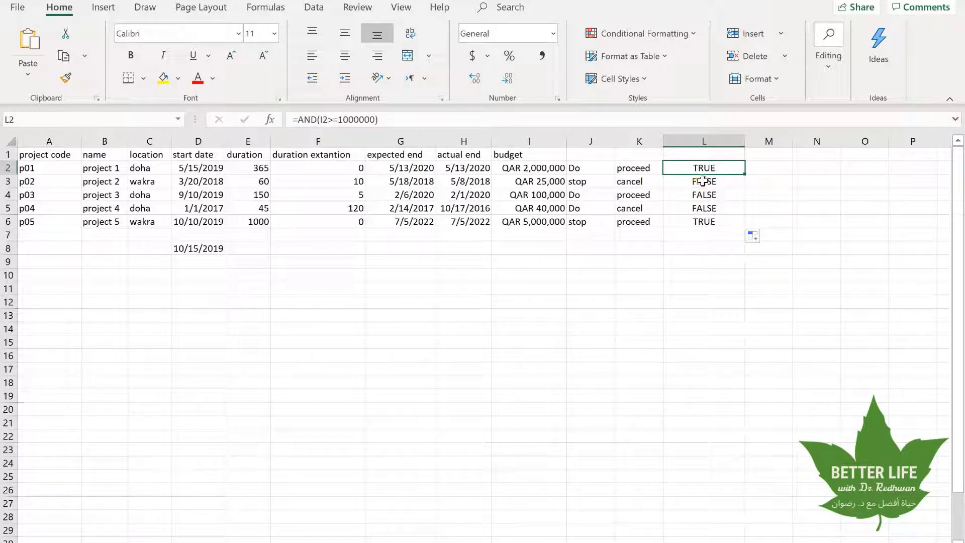
left_click(764, 167)
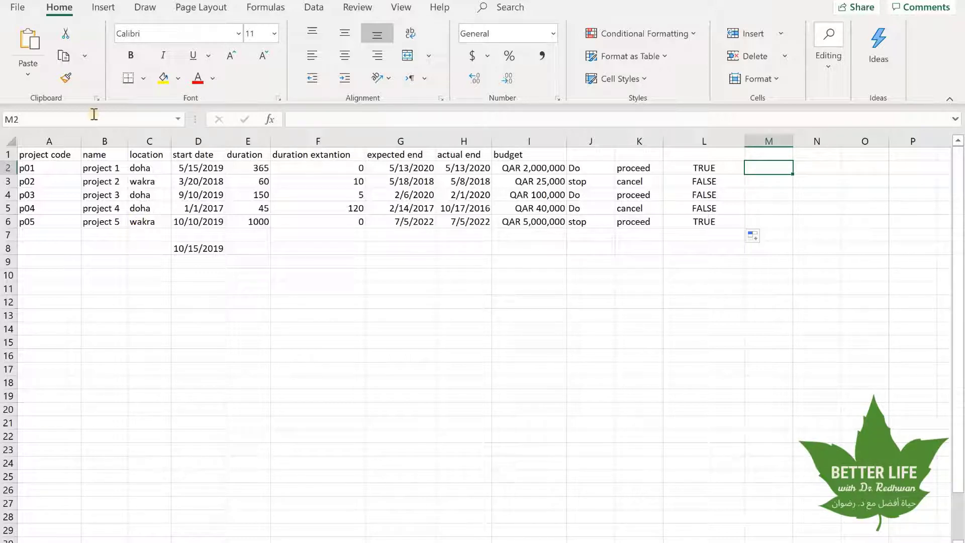
left_click(269, 10)
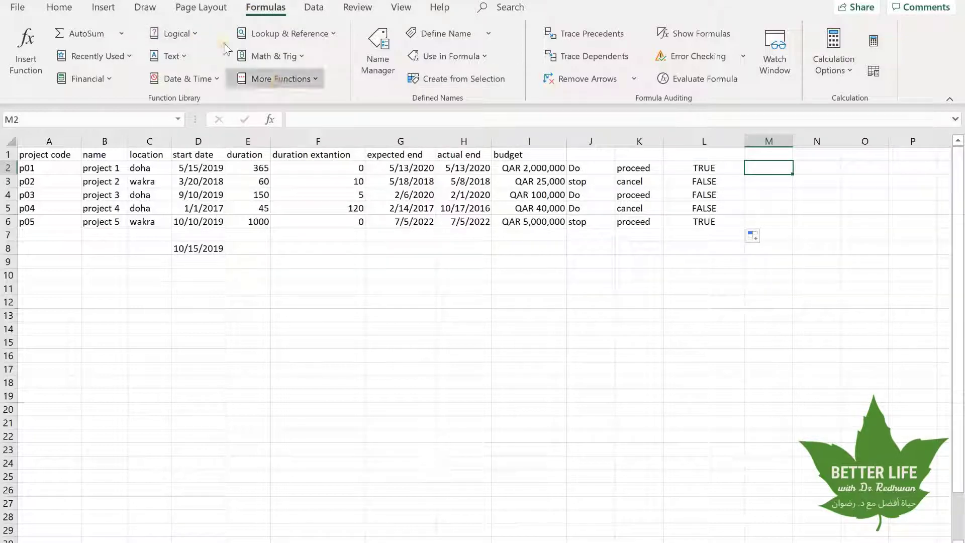
left_click(192, 32)
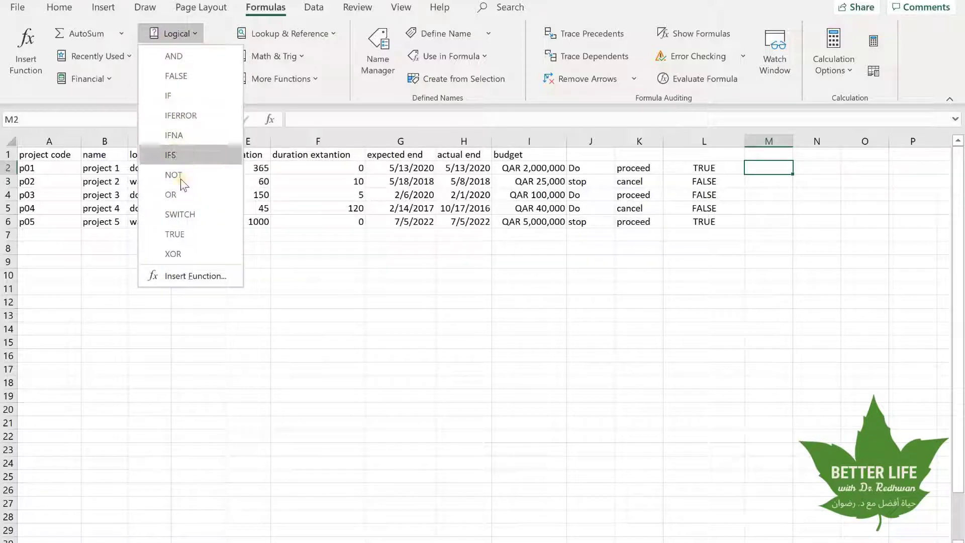
left_click(173, 94)
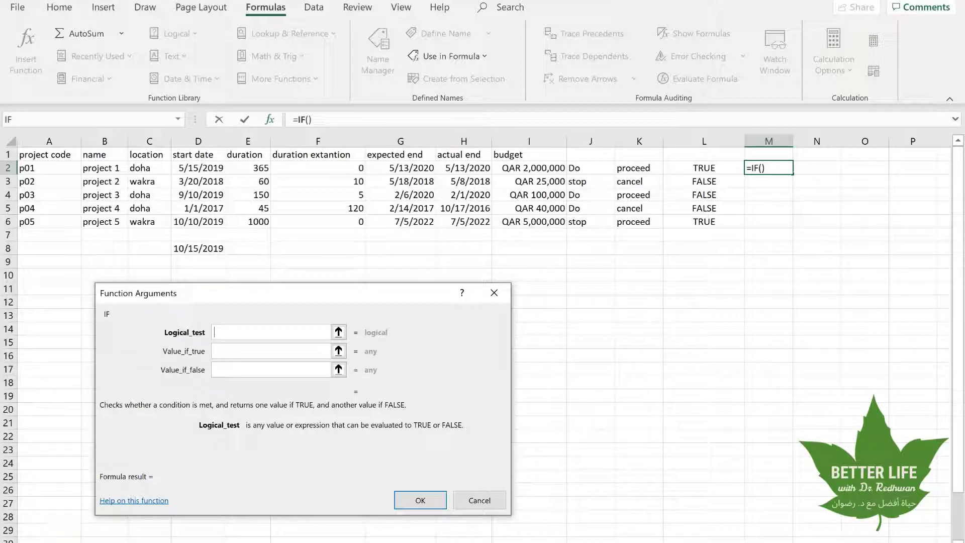
key("Escape")
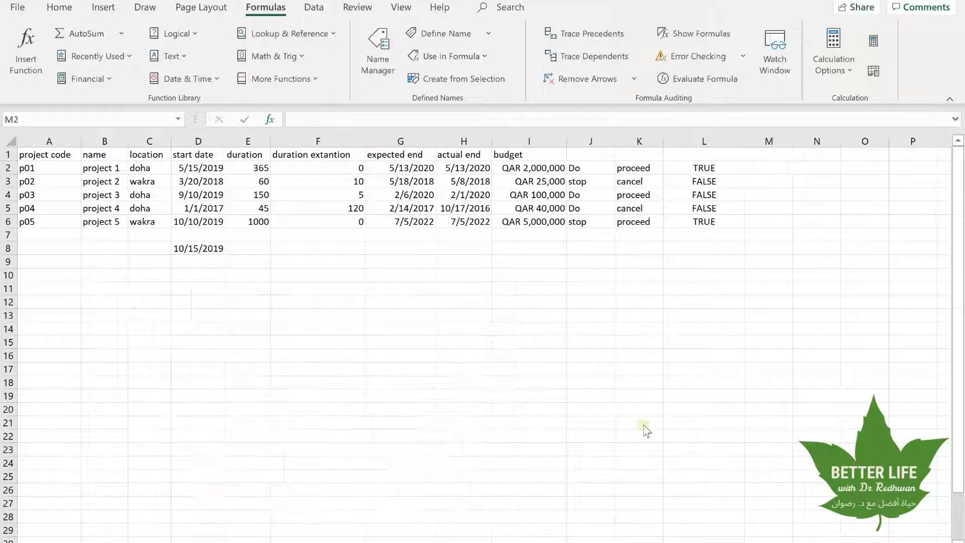
Insert an IF function in cell M2 with the logical test C2="wakra".
left_click(767, 168)
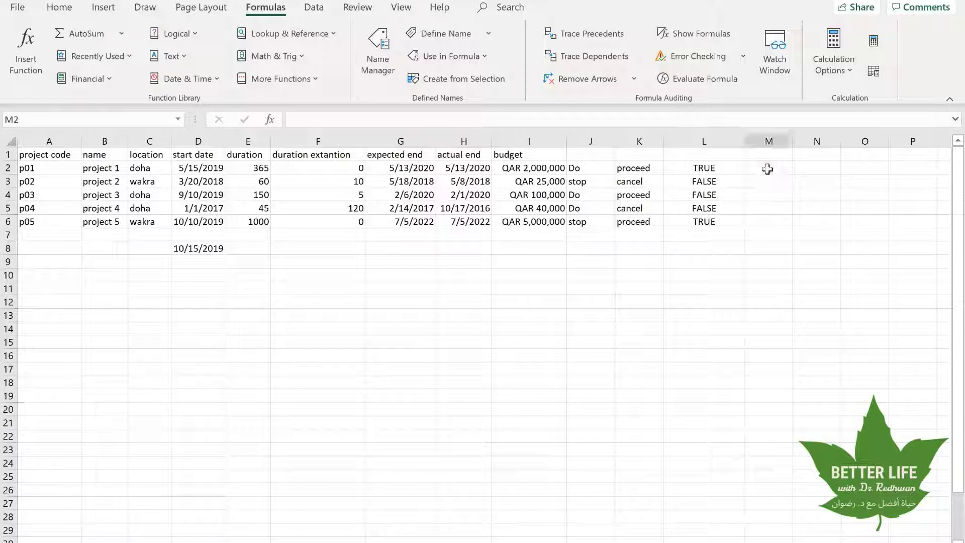
left_click(189, 32)
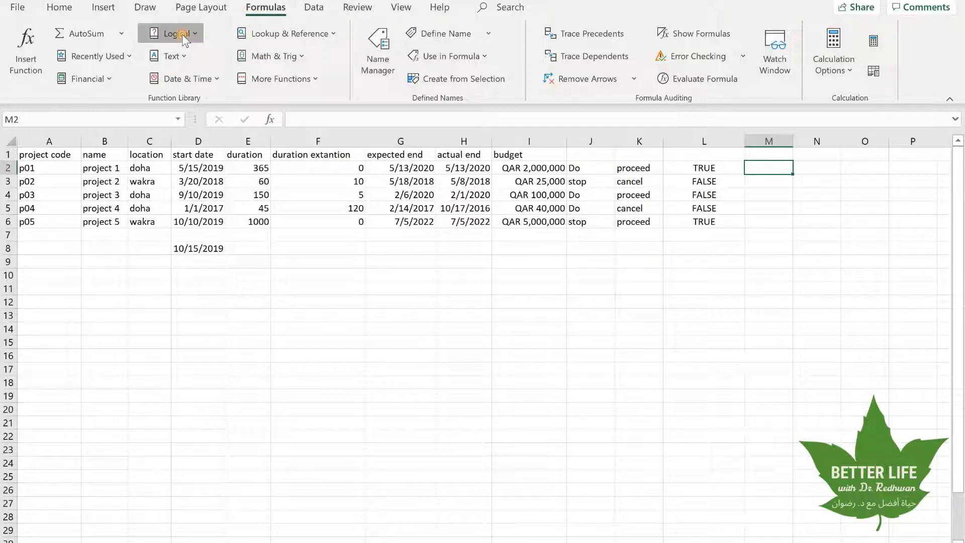
left_click(166, 96)
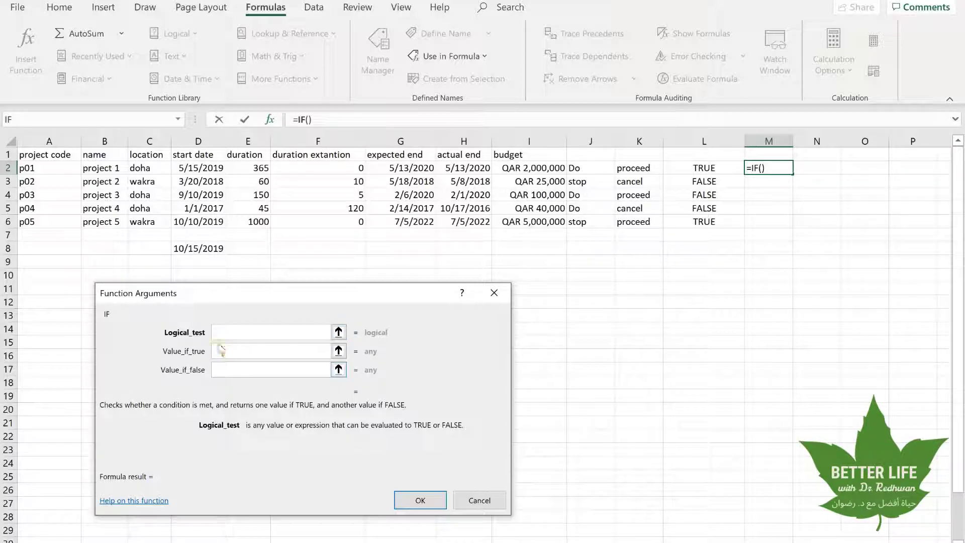
left_click(143, 169)
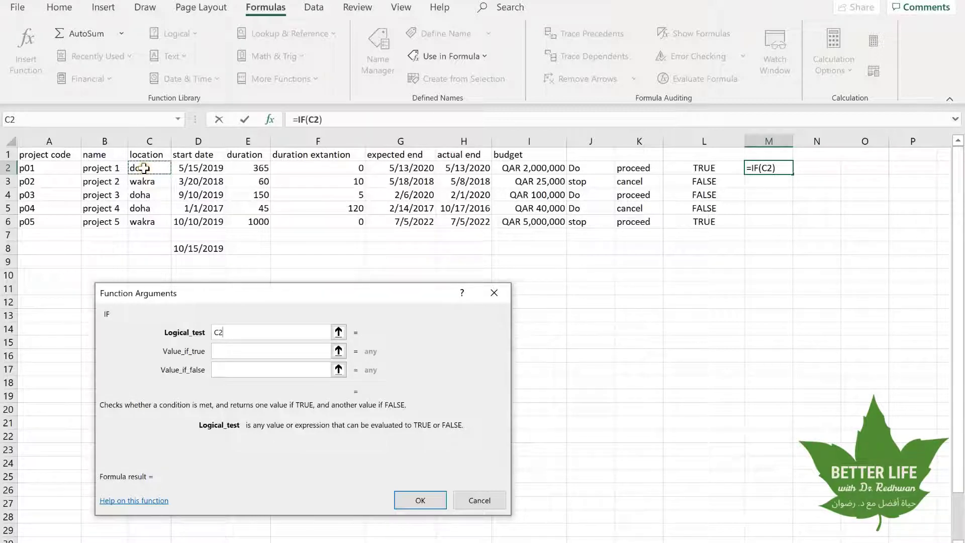
type("+")
key("BackSpace")
type("=")
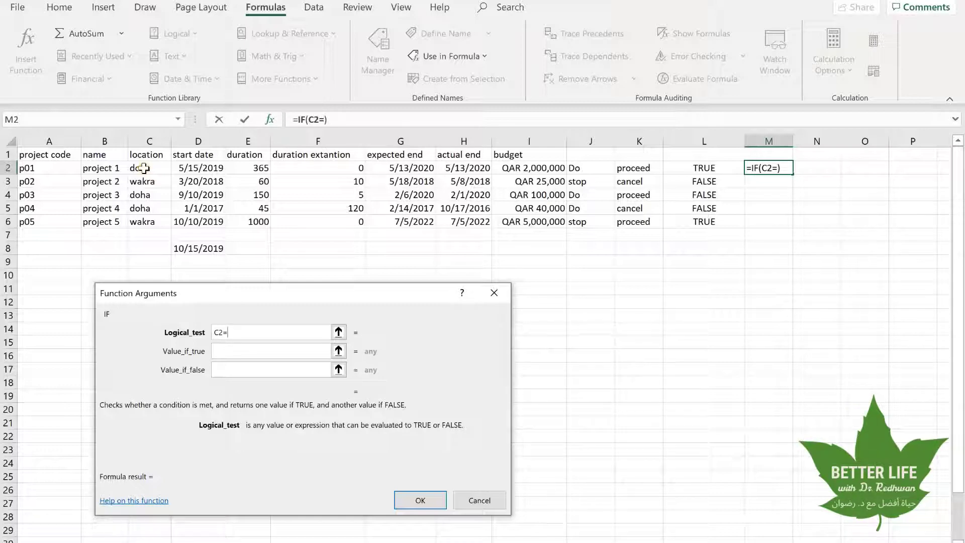
type("\"")
type("wakr")
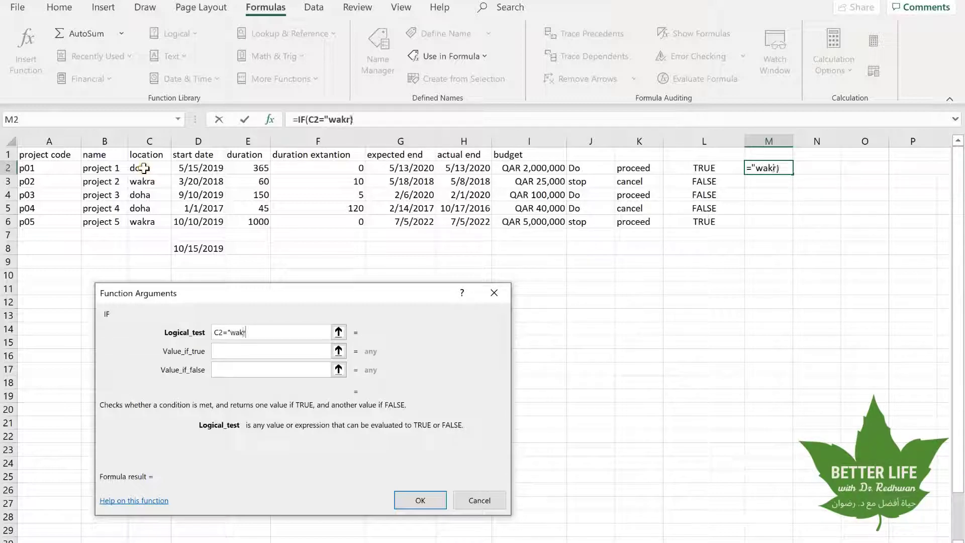
type("a\"")
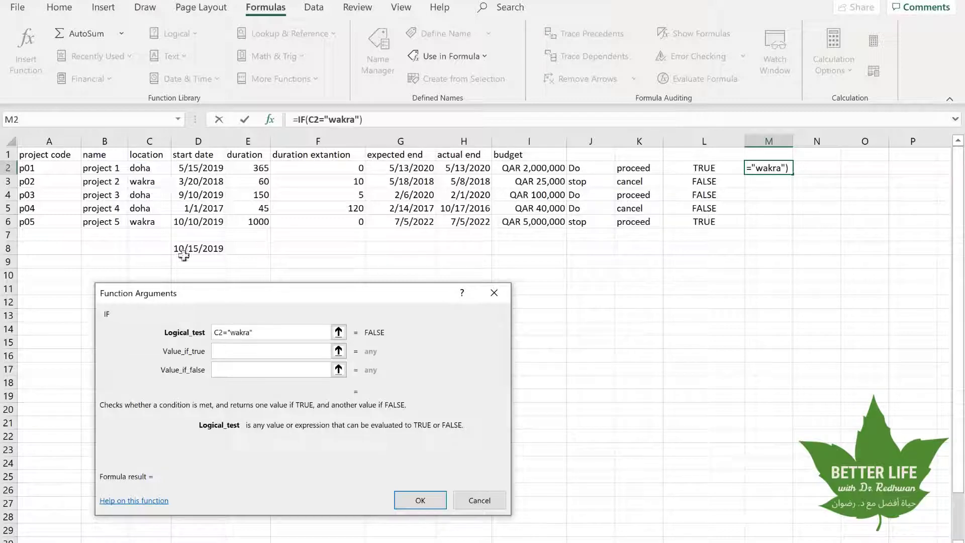
Return "stop" if true and "Do" if false in M2's IF function, then fill the formula down to M6.
left_click(238, 355)
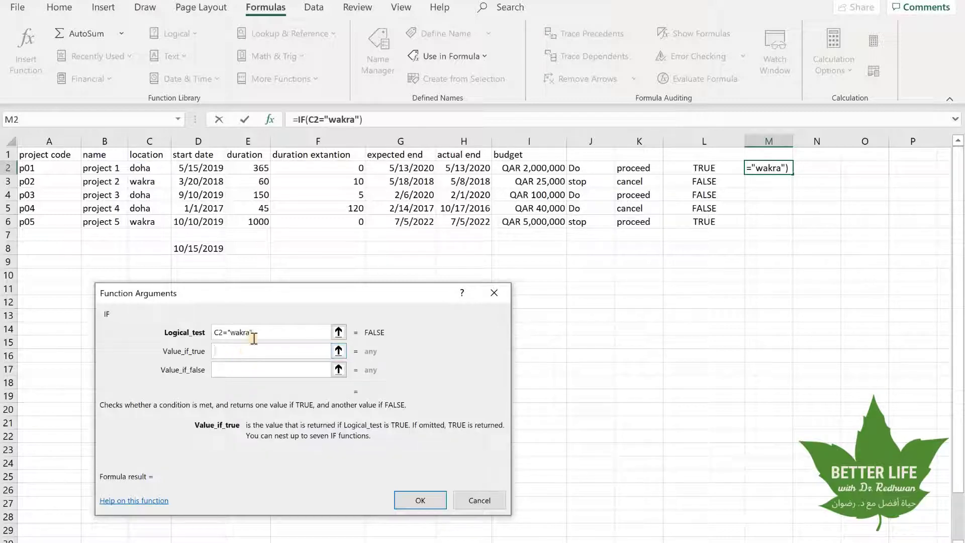
type("stop")
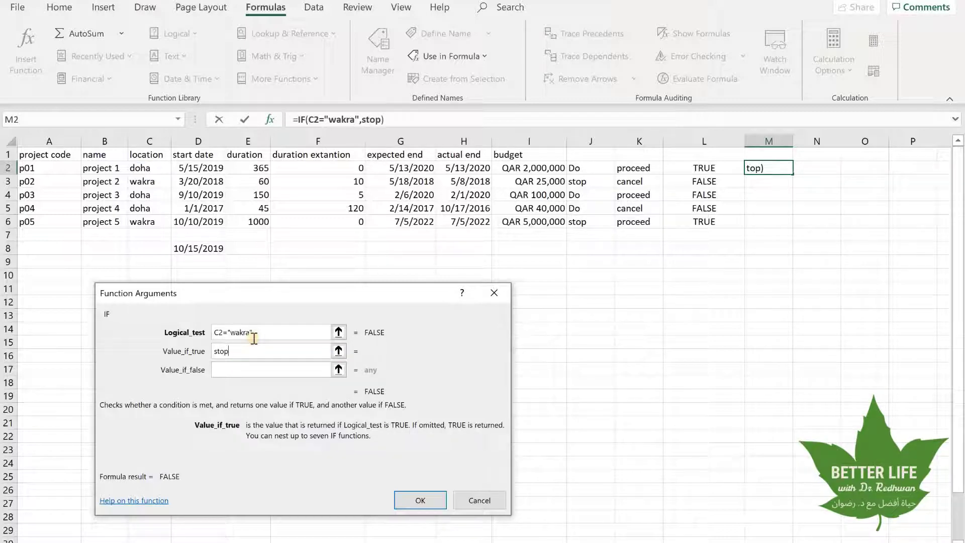
left_click(249, 372)
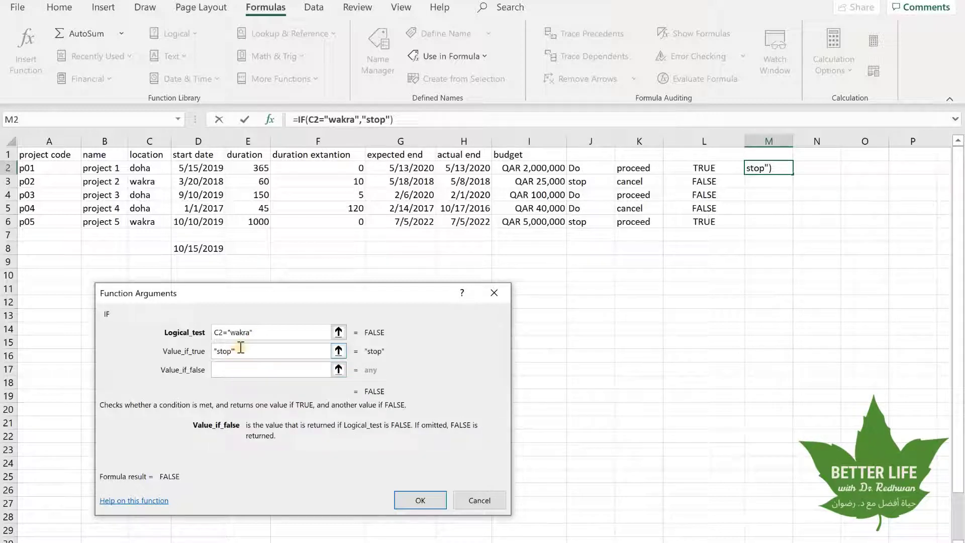
left_click(227, 357)
left_click(233, 376)
type("do")
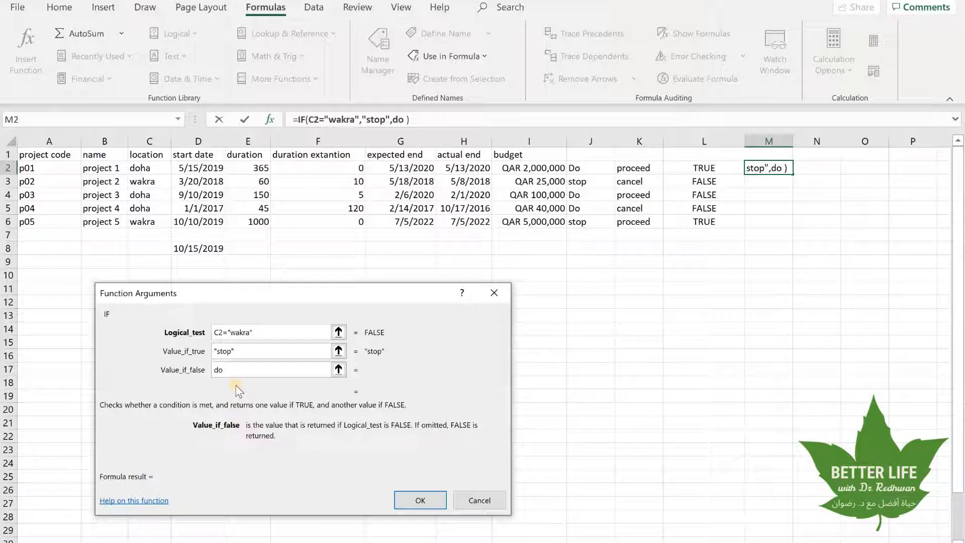
key("BackSpace")
key("BackSpace")
key("BackSpace")
type("\"Do\"")
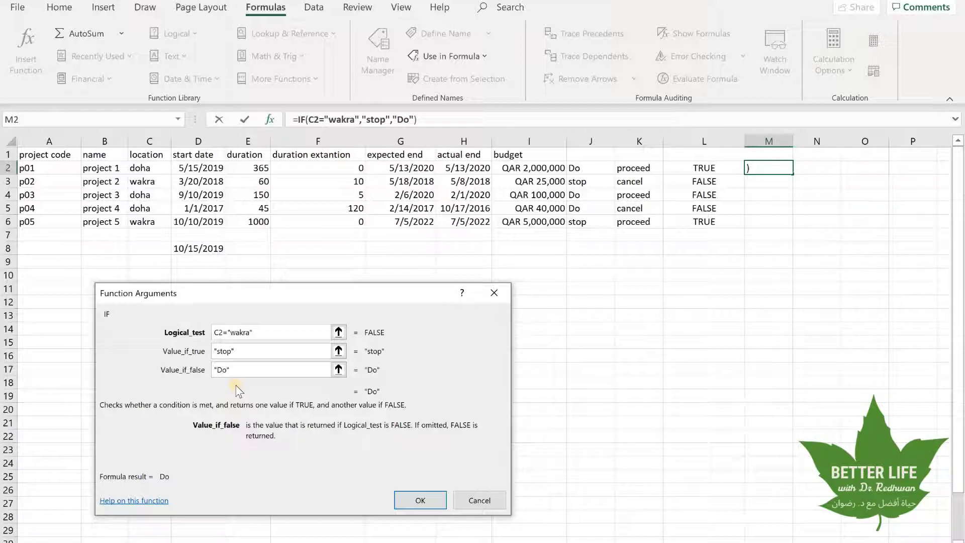
left_click(421, 500)
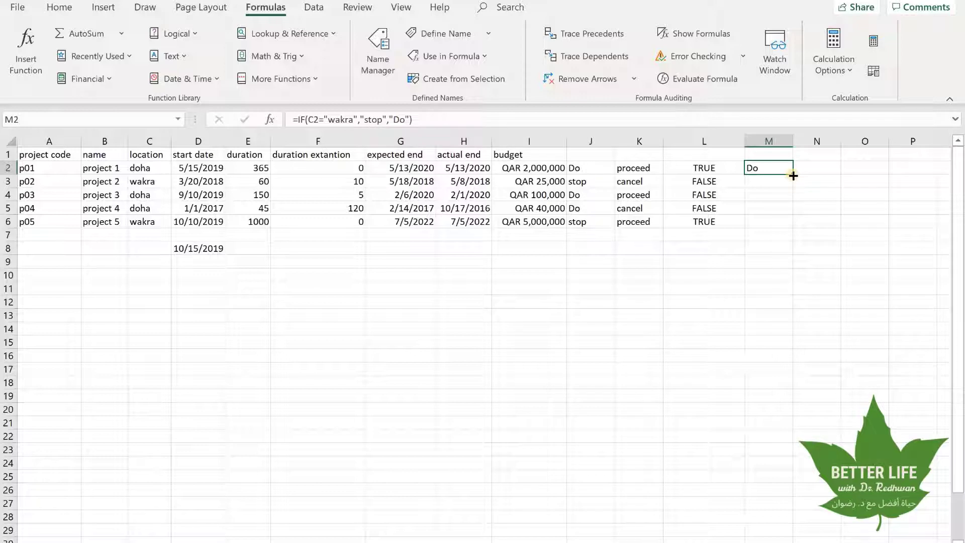
left_click_drag(793, 175, 759, 249)
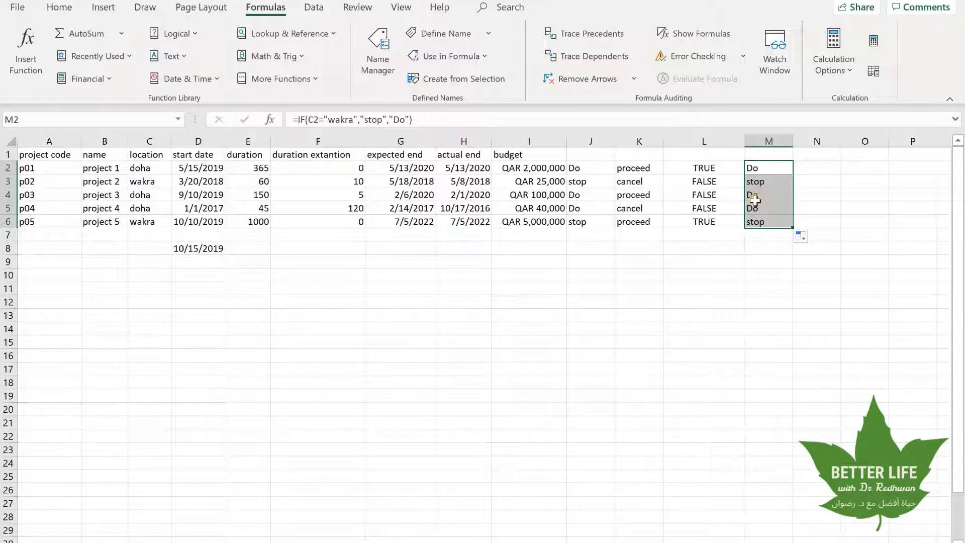
Check the IF formulas in M6 and M2 against the project locations in C3 and C6.
left_click(764, 223)
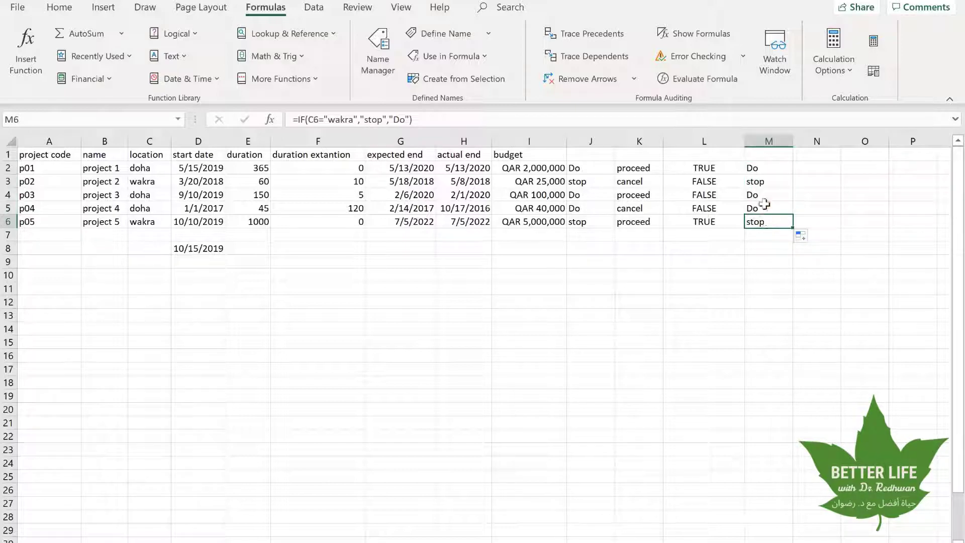
left_click(763, 170)
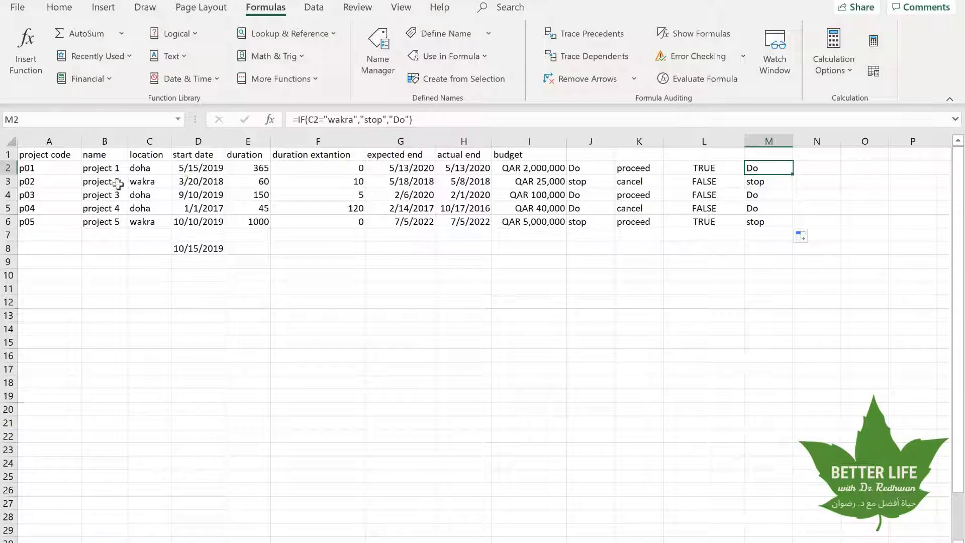
left_click(143, 181)
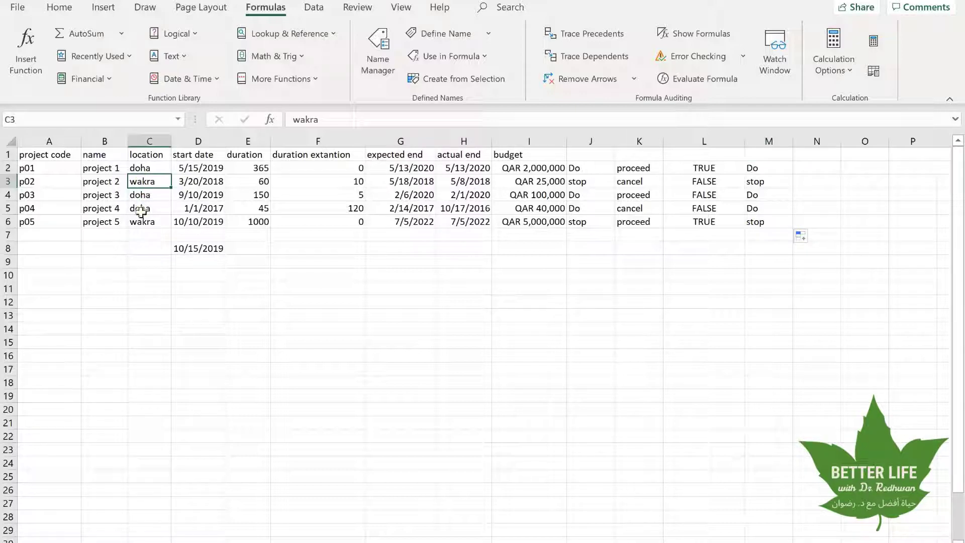
left_click(142, 221)
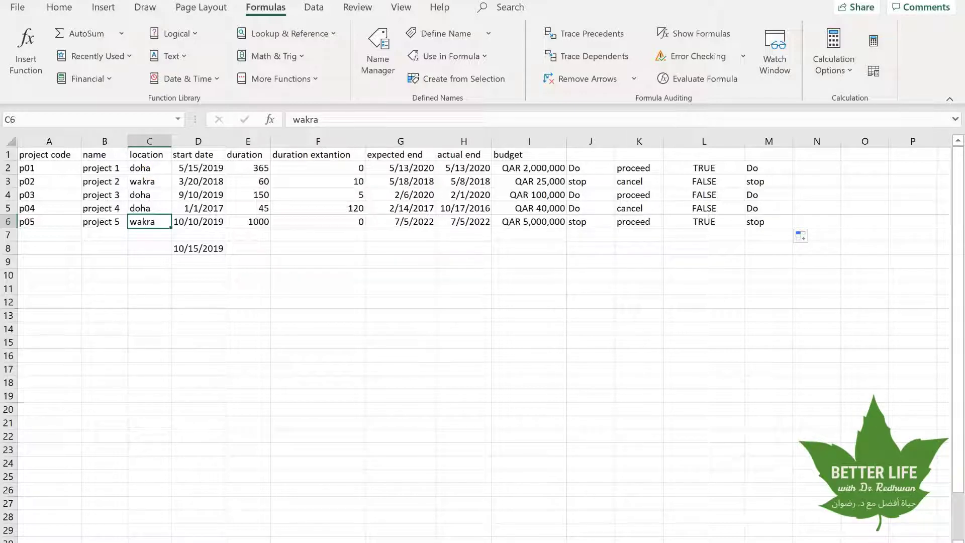
Insert an IF function in cell N2 with the logical test I2<=100000 on the project budget.
left_click(817, 168)
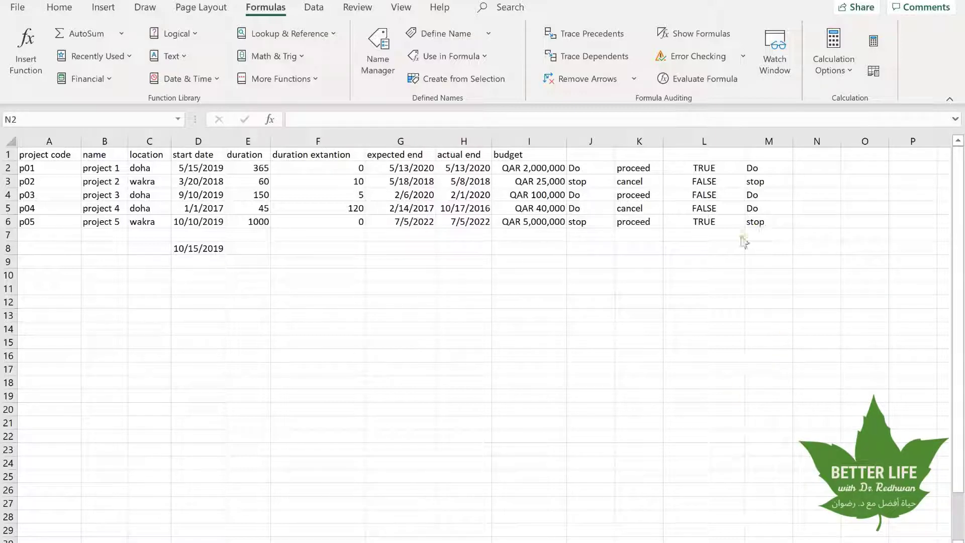
left_click(512, 136)
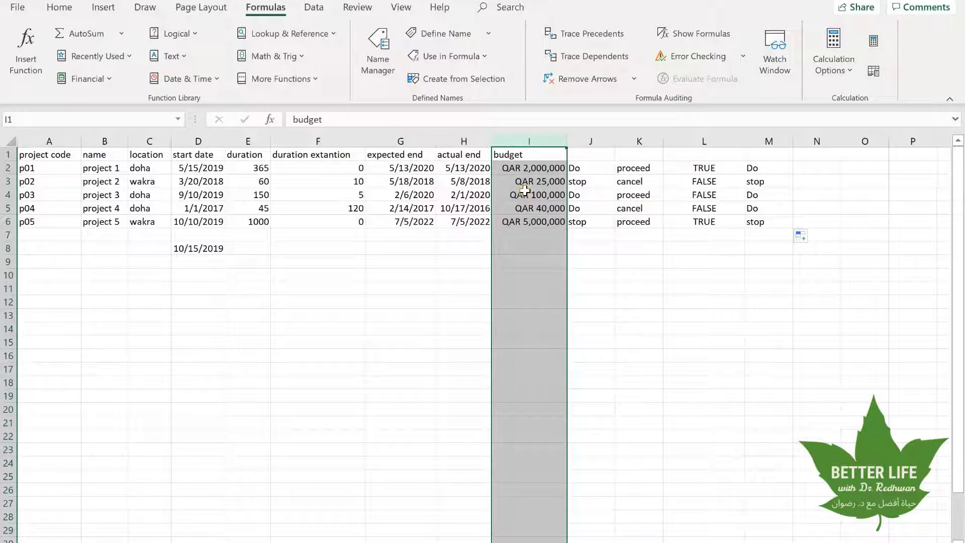
left_click(800, 170)
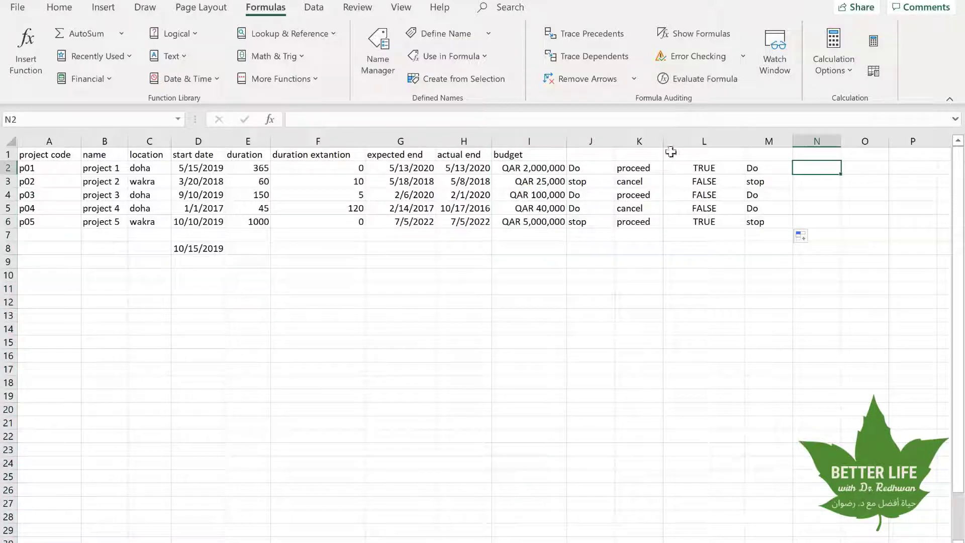
left_click(179, 34)
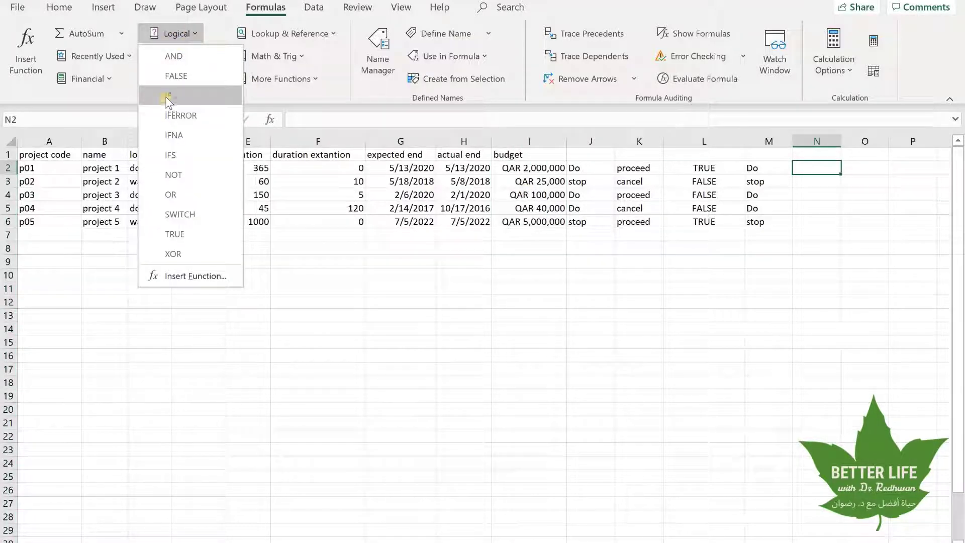
left_click(167, 97)
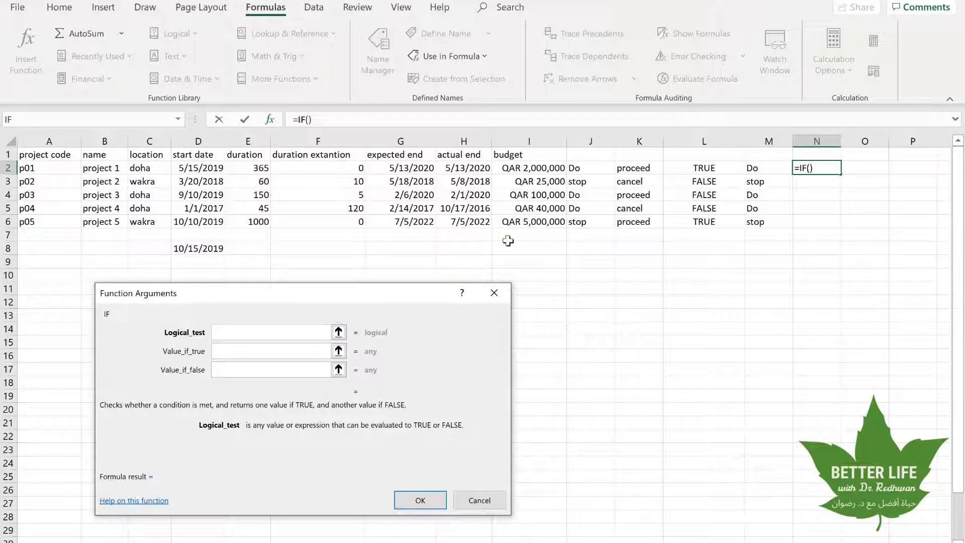
left_click(545, 167)
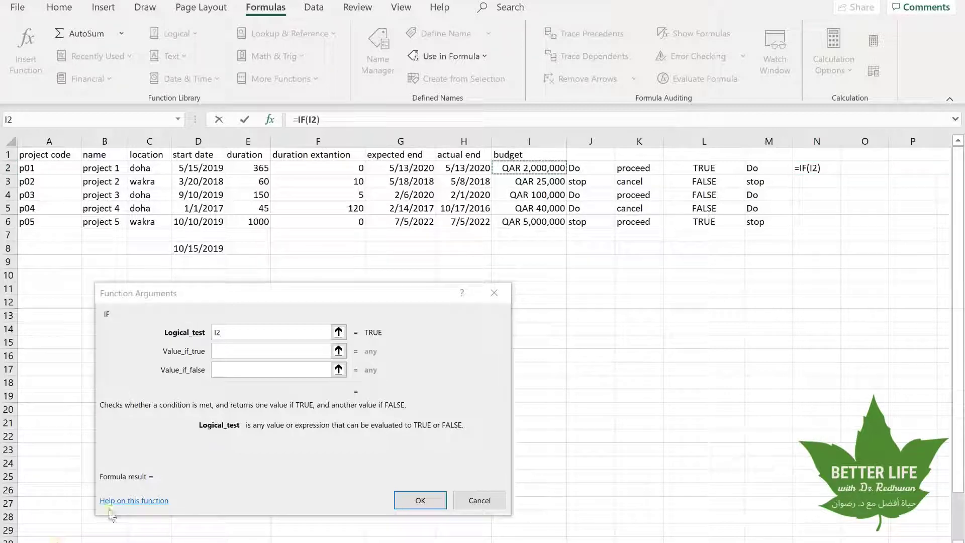
left_click(234, 333)
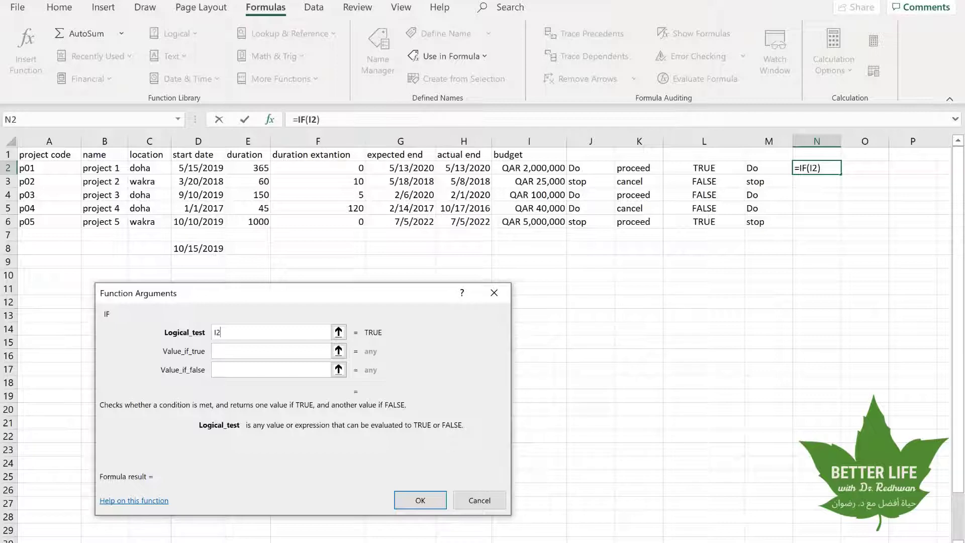
left_click(111, 500)
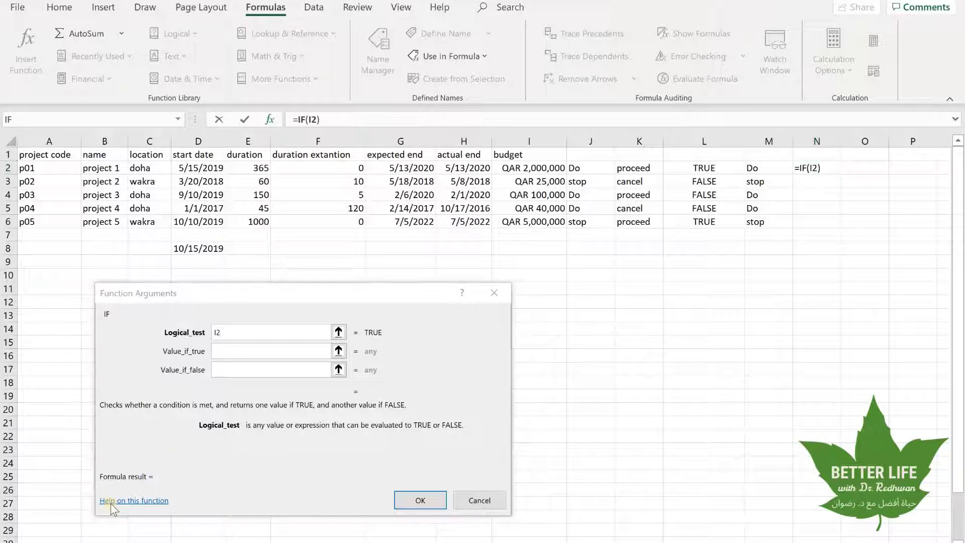
left_click(225, 327)
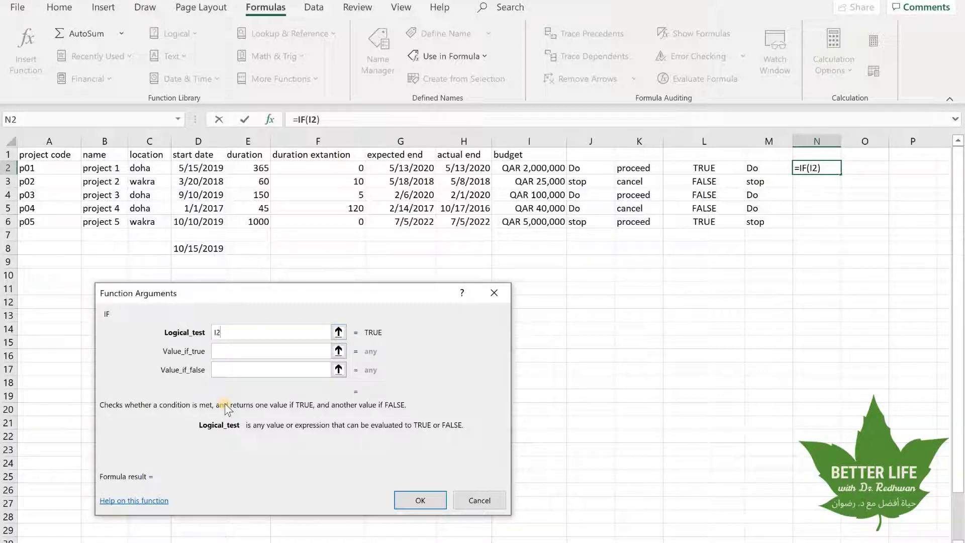
type("<=100")
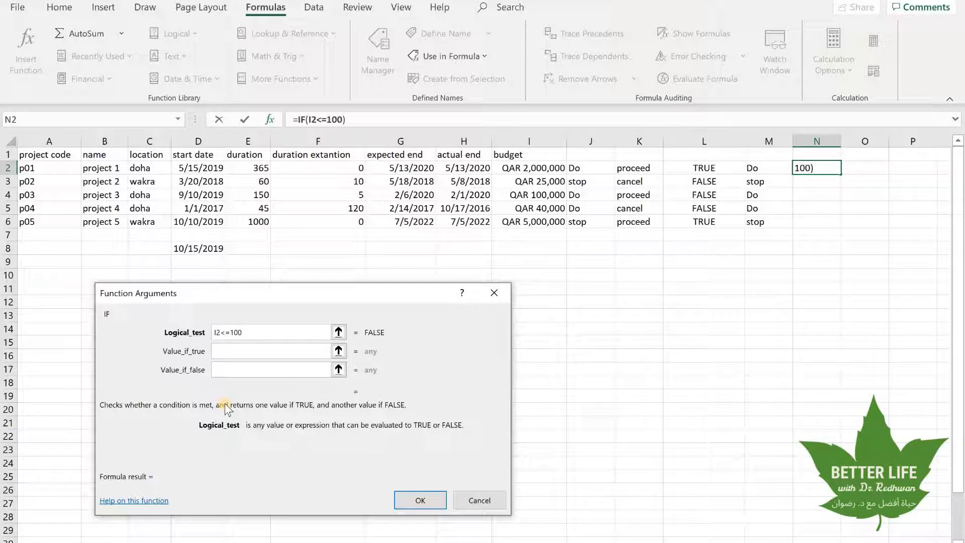
type("000")
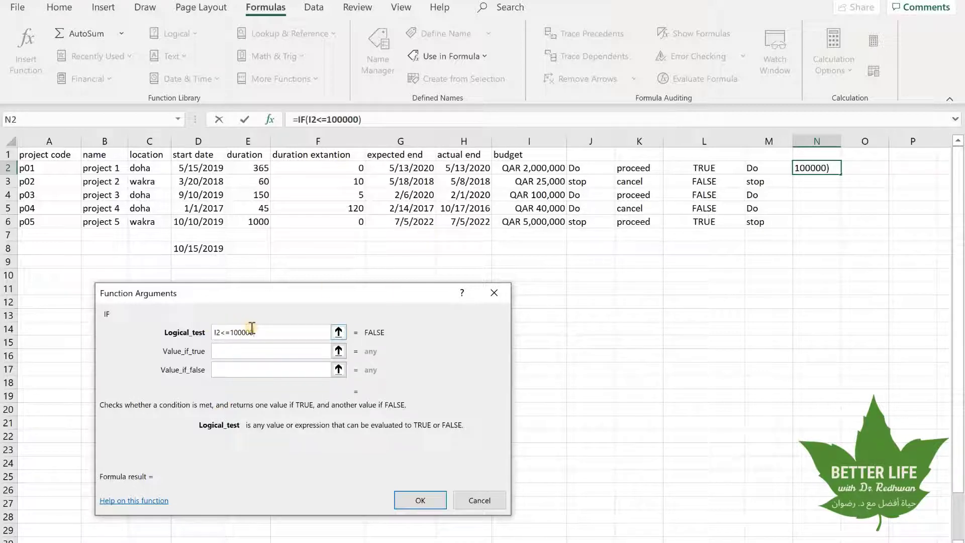
Return "proceed" if true and "cancel" if false in N2's IF function, and fill the formula down to N6.
left_click(230, 349)
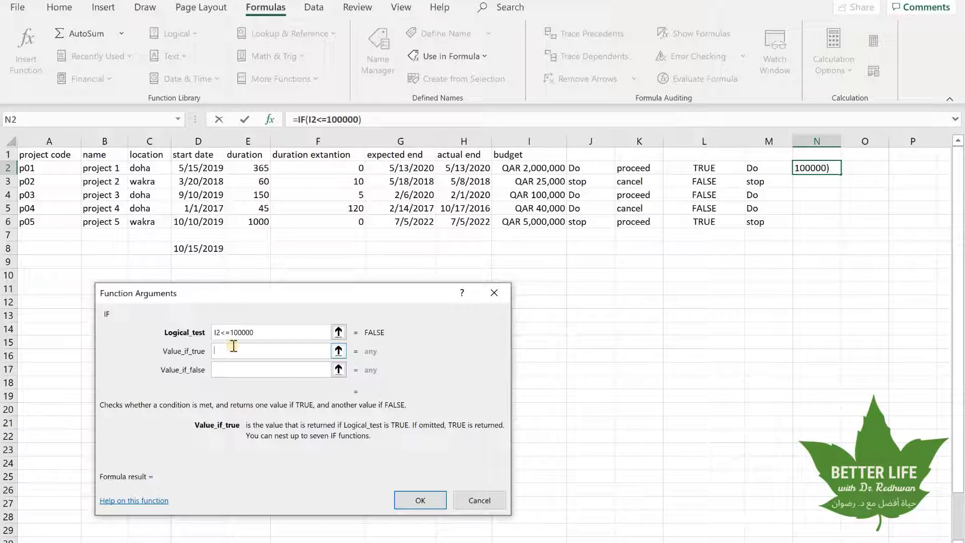
type("proc")
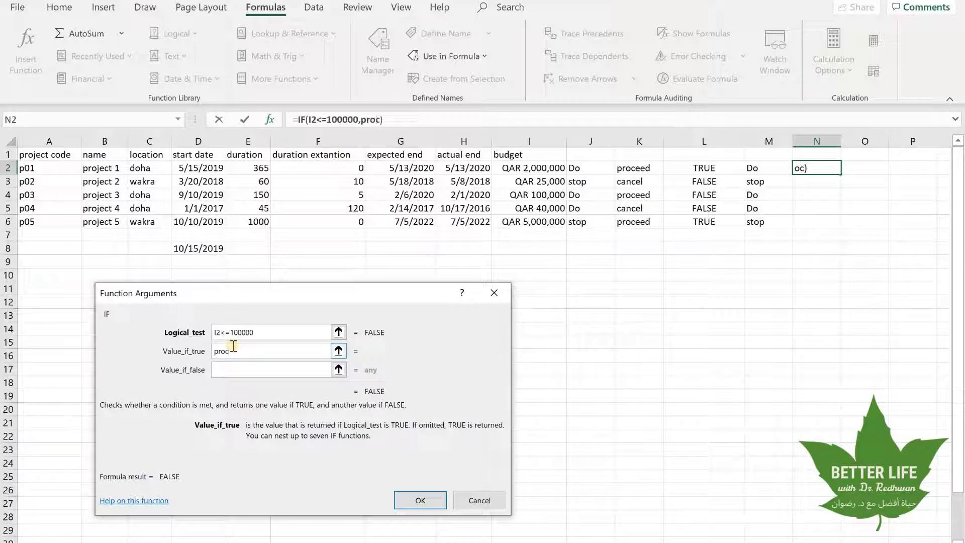
type("eed")
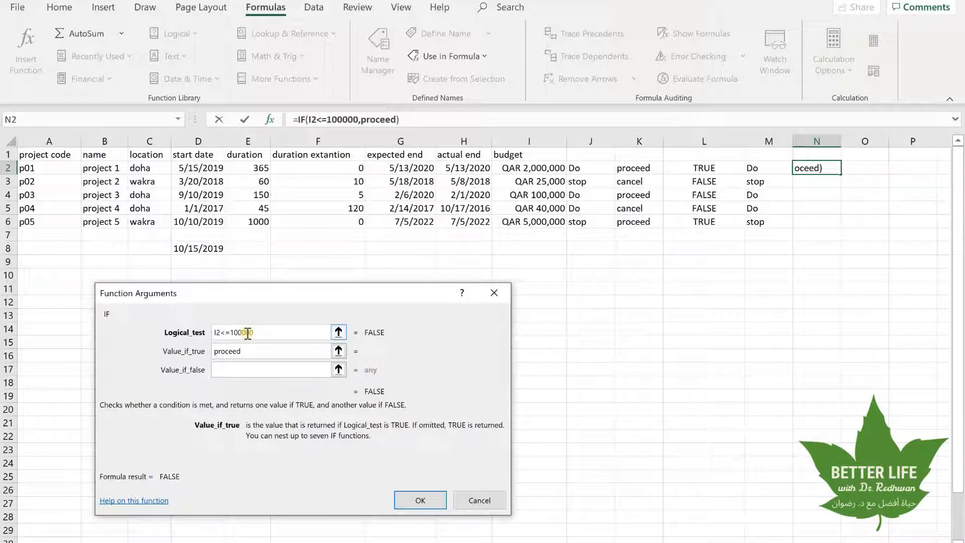
left_click(232, 370)
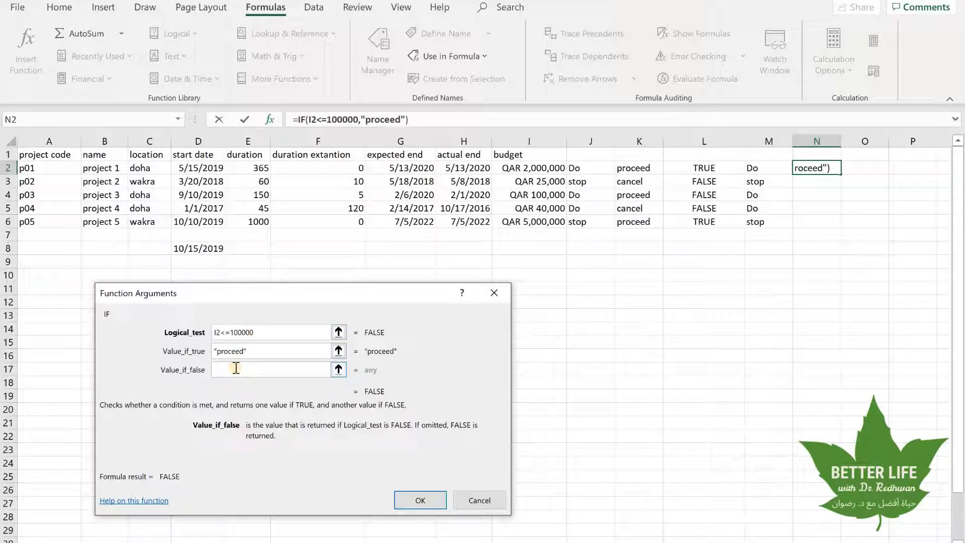
type("ca")
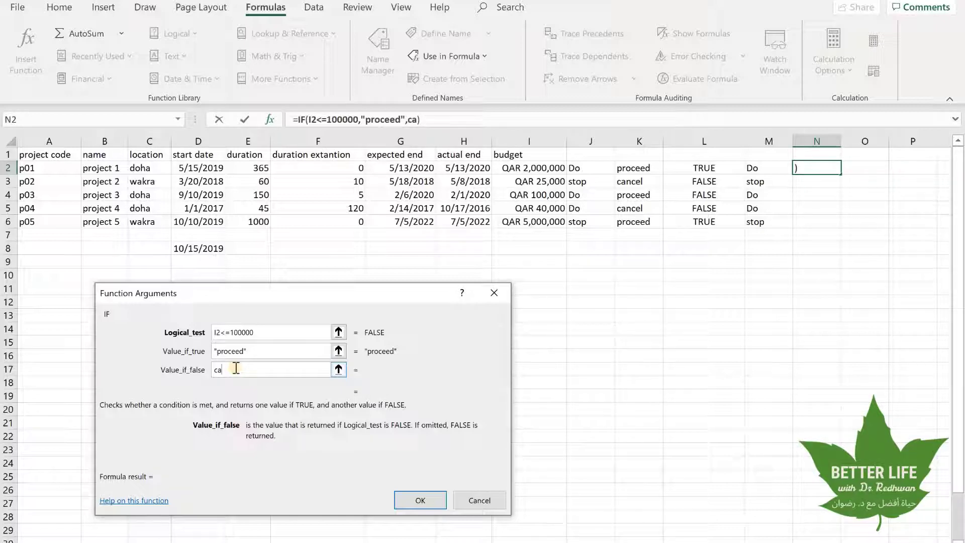
type("ncel")
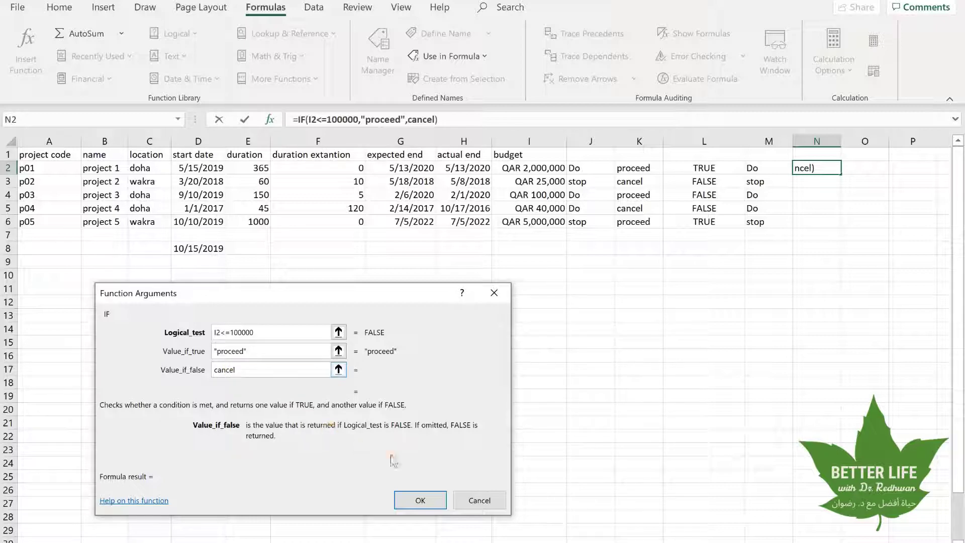
left_click(420, 500)
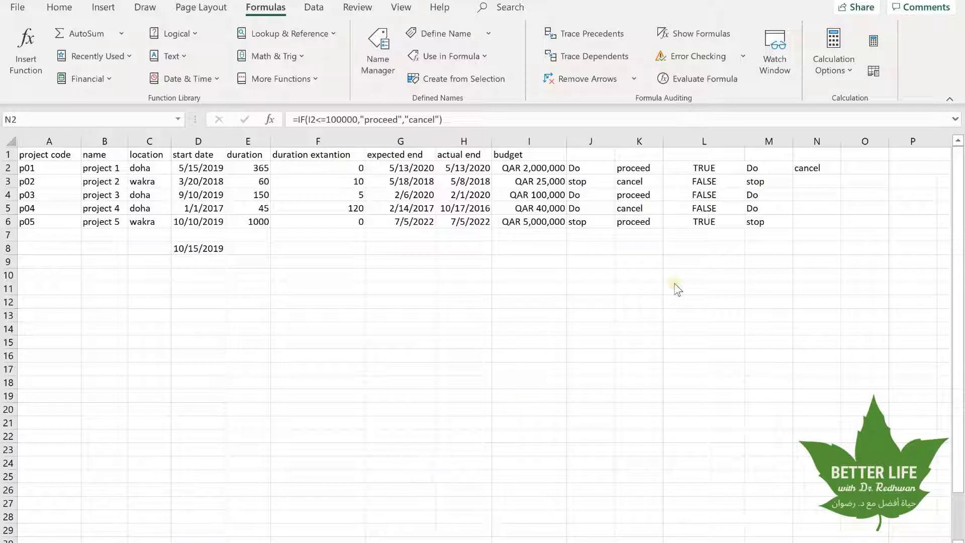
left_click(809, 165)
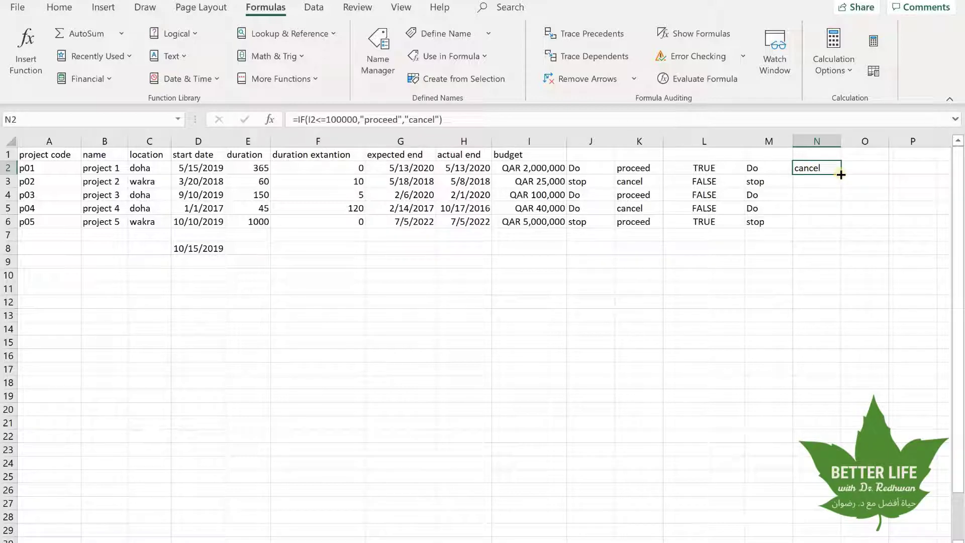
left_click_drag(834, 174, 826, 225)
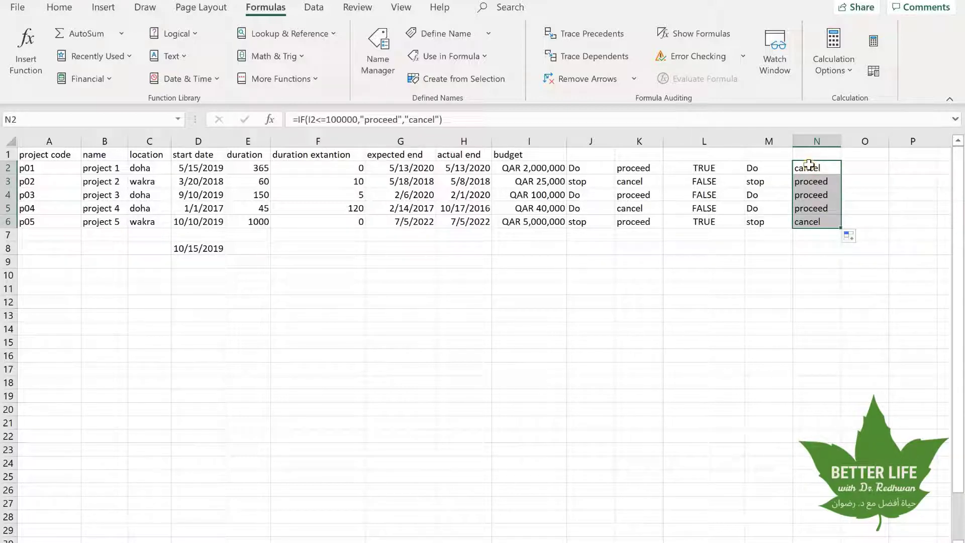
Check the IF results in N2:N5 against the project budgets in column I.
left_click(541, 168)
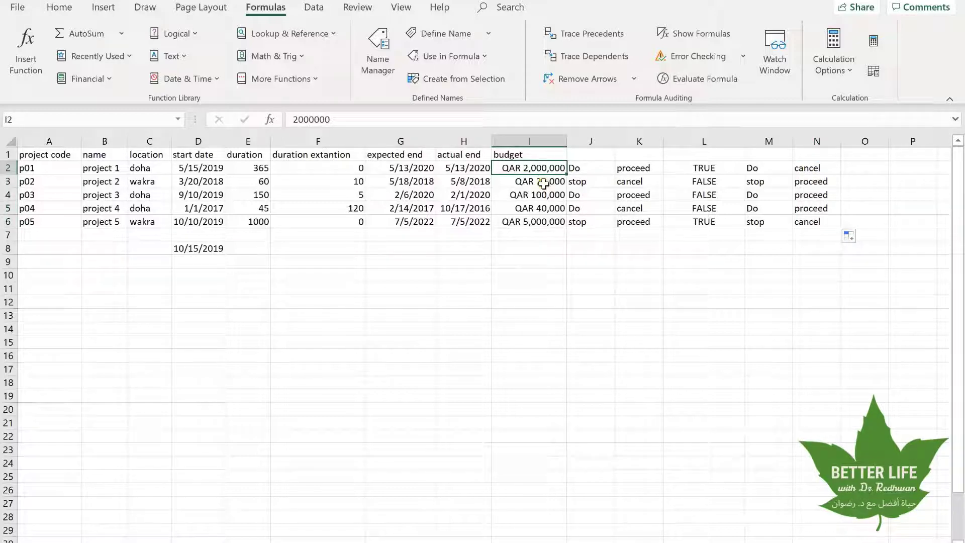
left_click(807, 180)
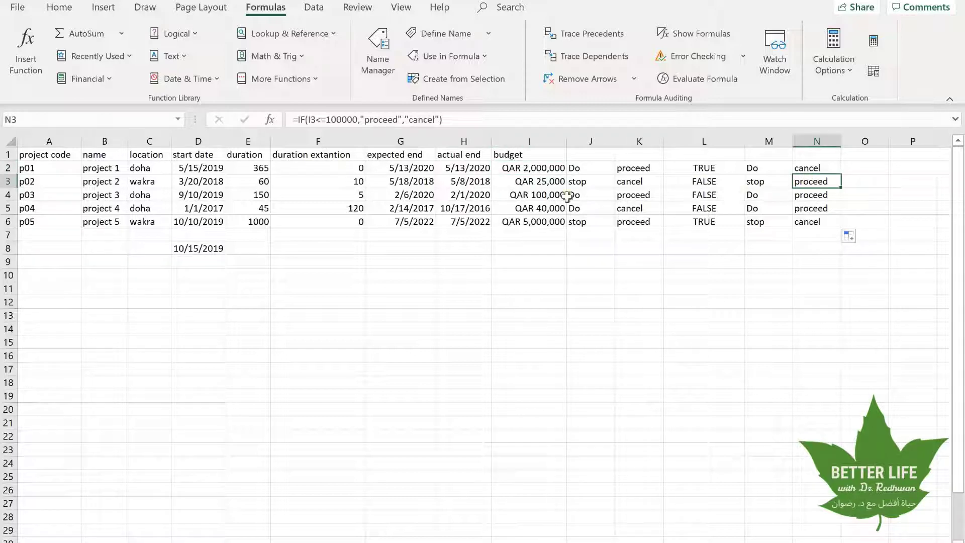
left_click(547, 181)
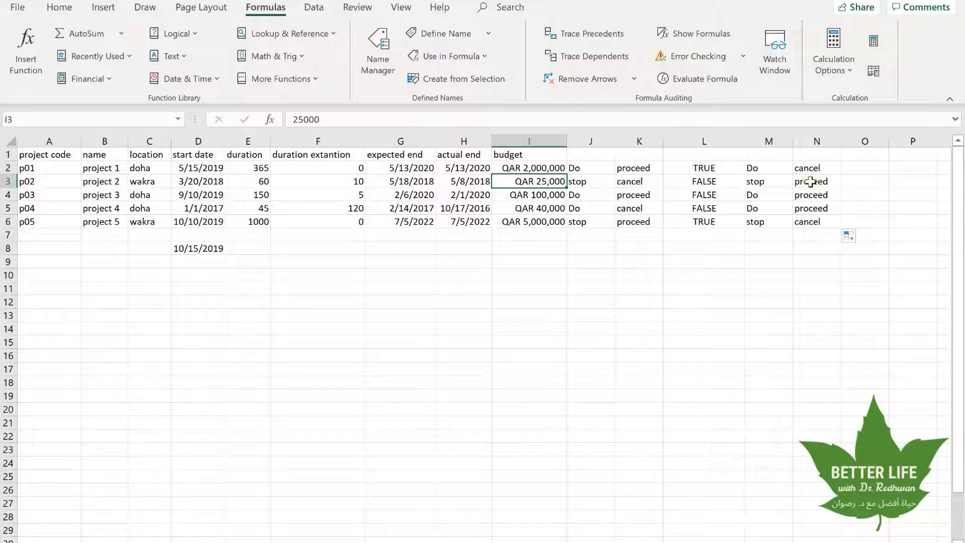
left_click_drag(810, 182, 809, 203)
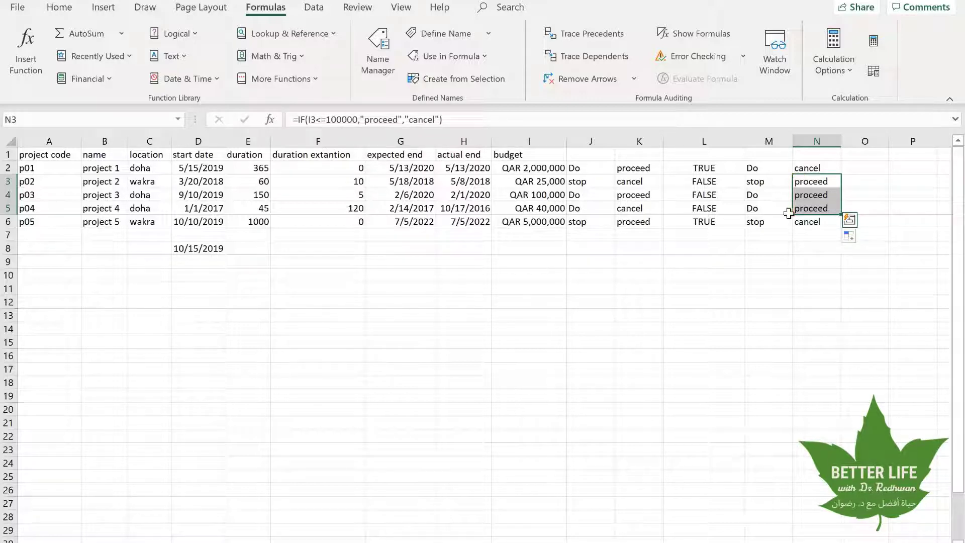
left_click(800, 248)
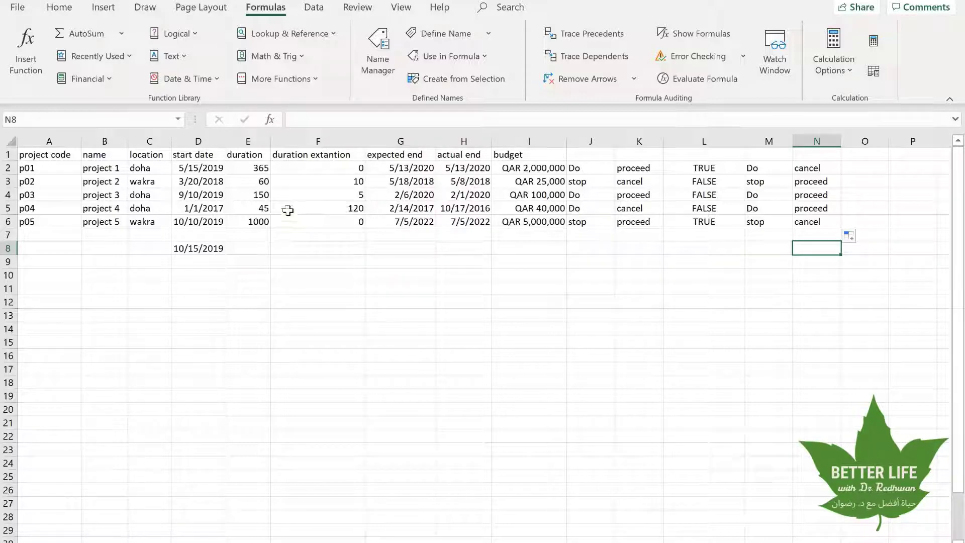
left_click(264, 168)
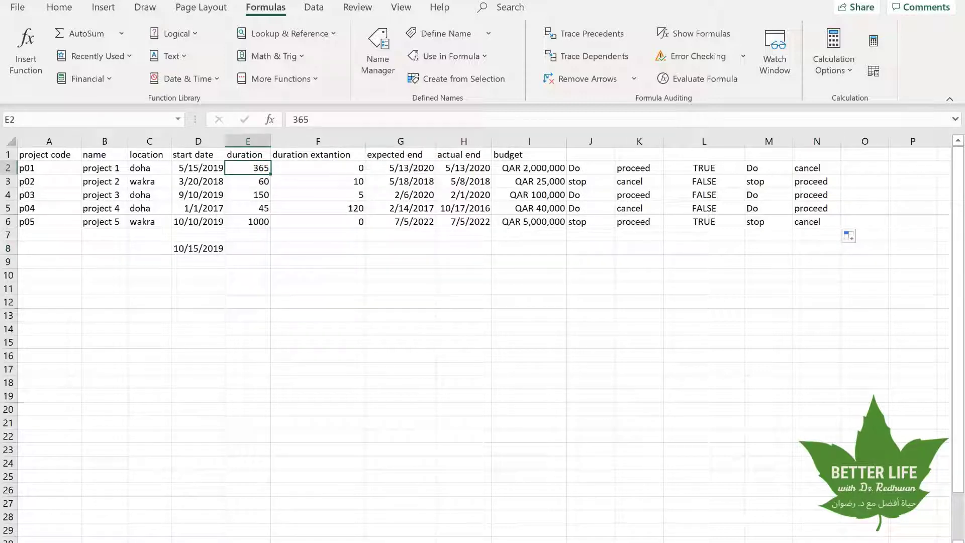
left_click(864, 167)
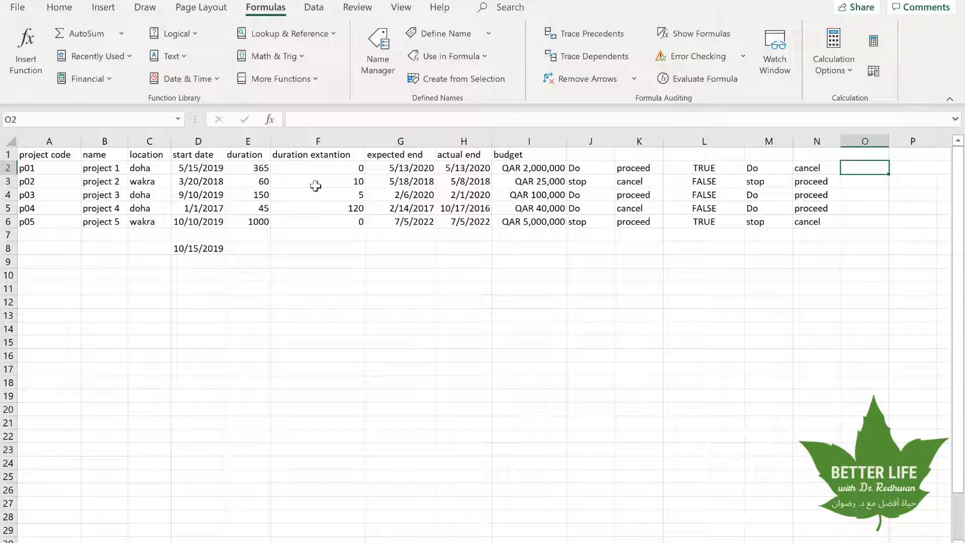
left_click(807, 167)
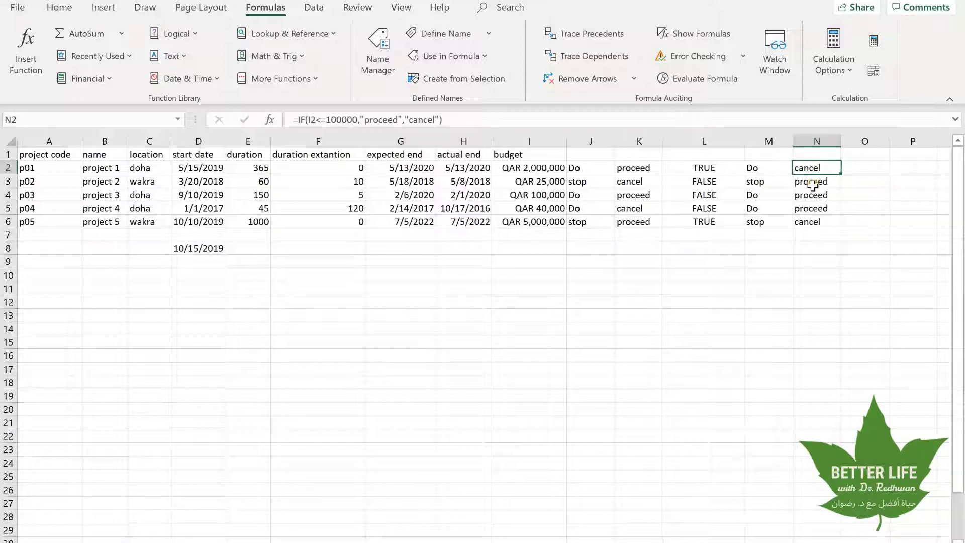
left_click(811, 183)
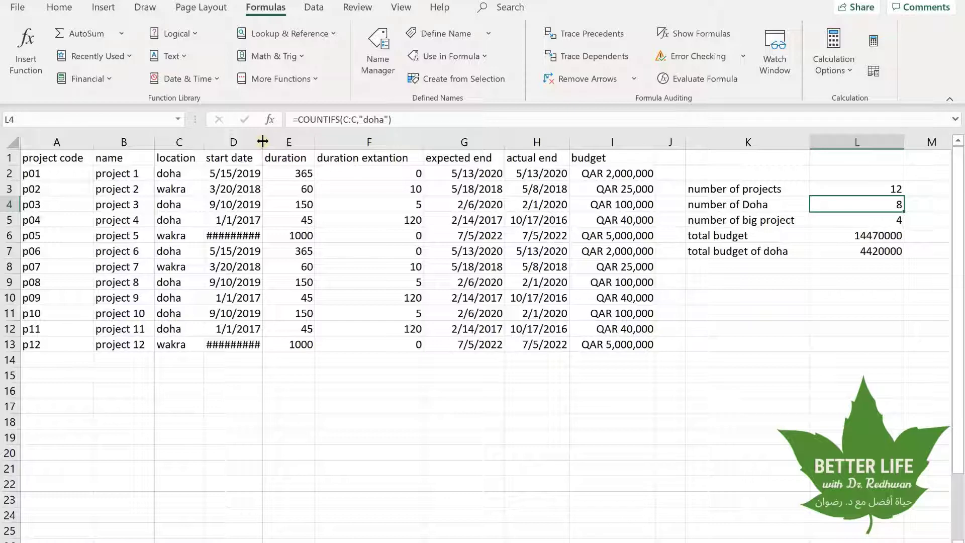
Widen the start date column enough to show its full dates.
left_click_drag(262, 141, 266, 141)
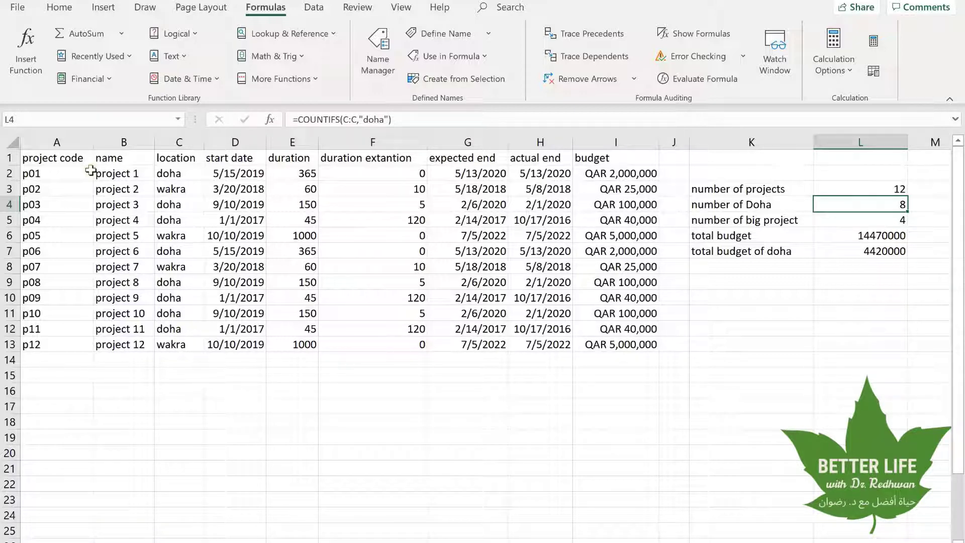
Examine the twelve-project table column by column, covering codes, locations, start dates, durations, extensions, end dates and budgets.
left_click_drag(44, 175, 32, 347)
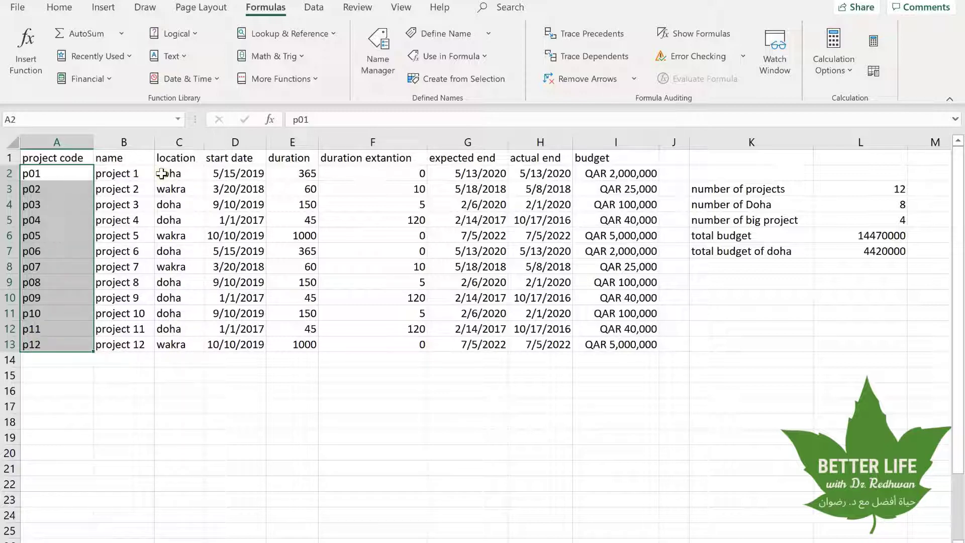
left_click_drag(160, 173, 170, 347)
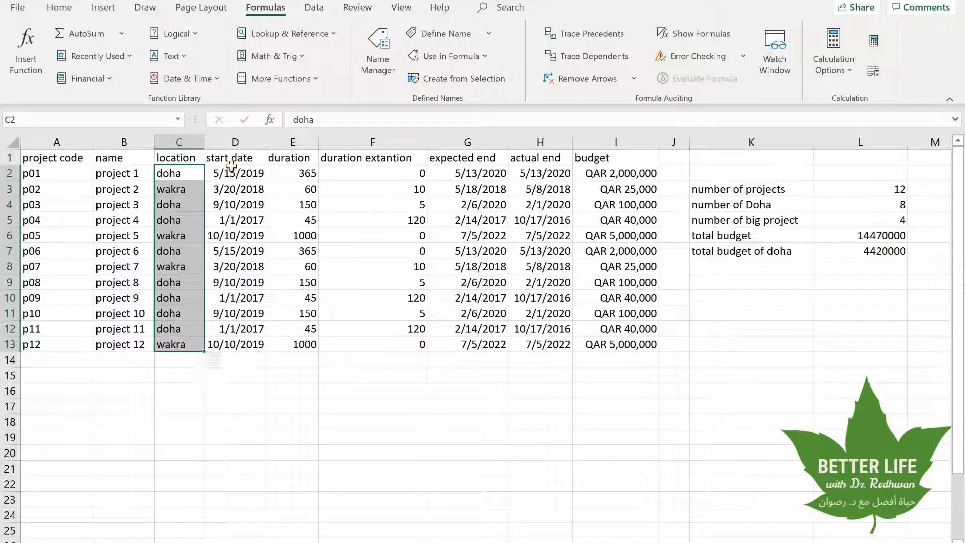
left_click_drag(232, 174, 235, 346)
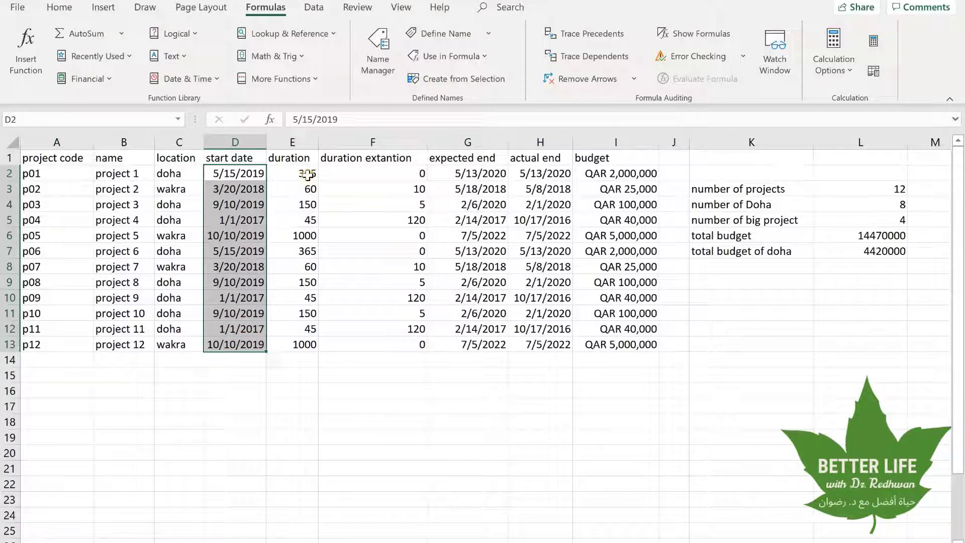
left_click_drag(307, 174, 308, 346)
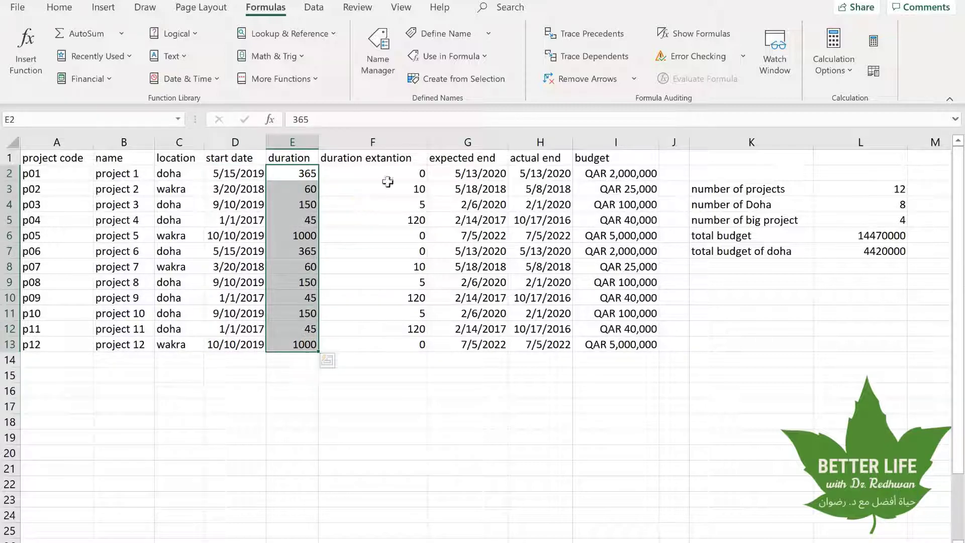
left_click_drag(394, 174, 401, 342)
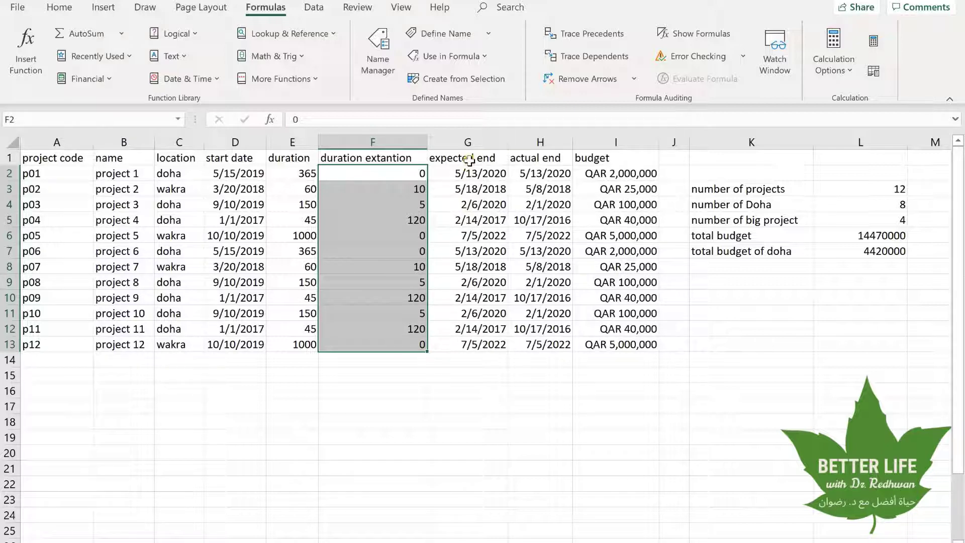
left_click_drag(469, 160, 472, 346)
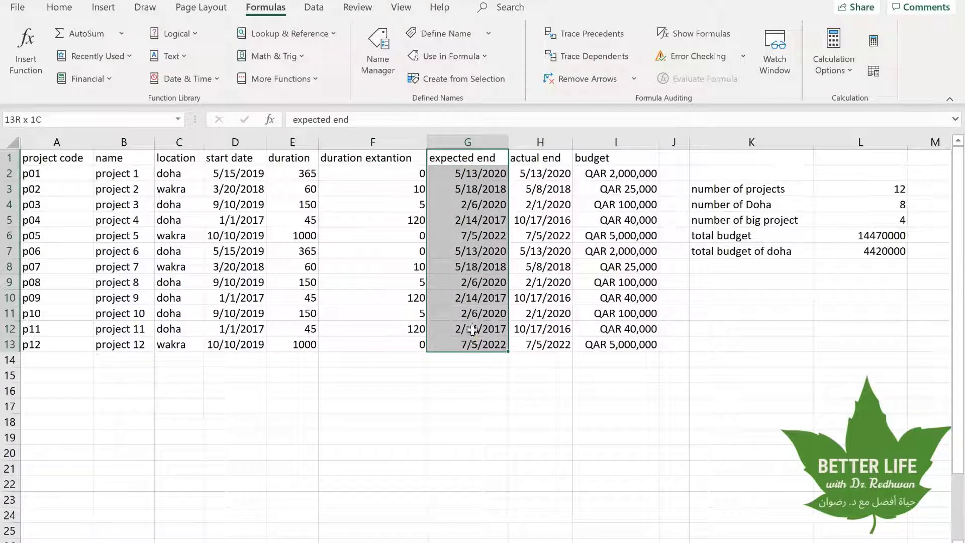
left_click_drag(555, 160, 543, 346)
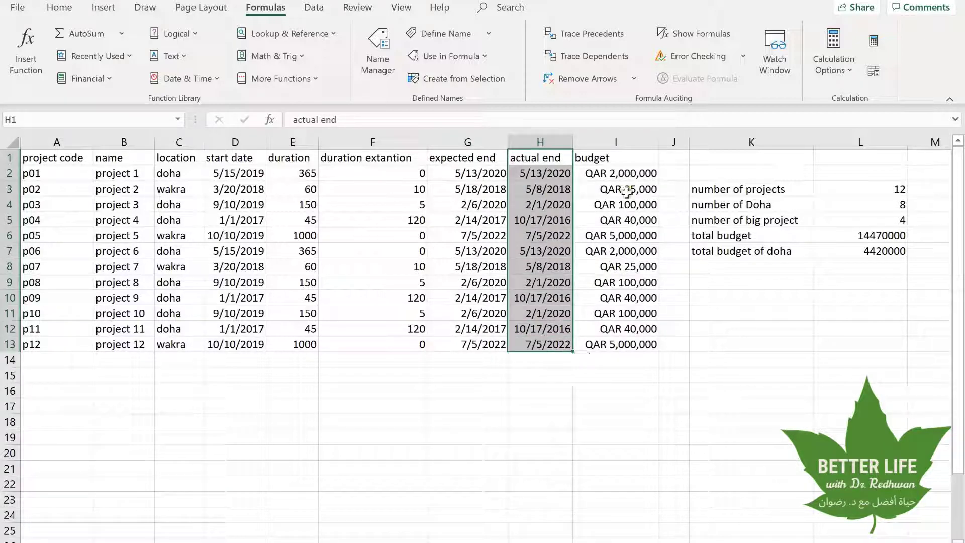
left_click_drag(626, 173, 626, 346)
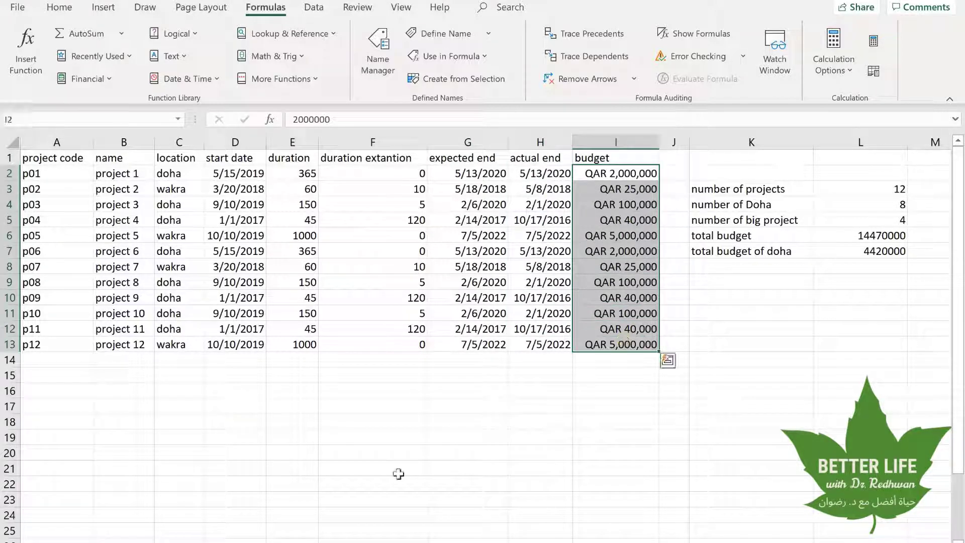
Count the projects in F20 with a COUNT function over the duration column E:E.
left_click(305, 451)
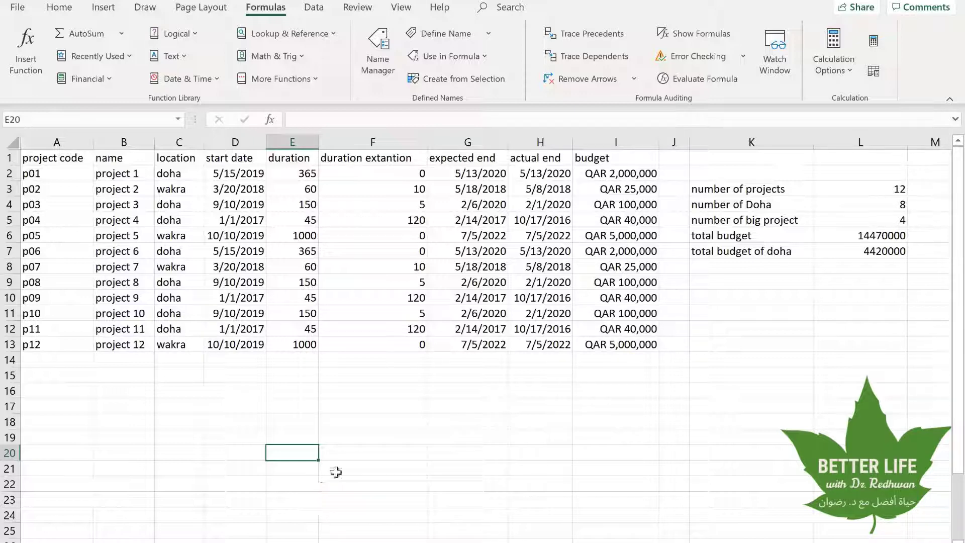
left_click(339, 452)
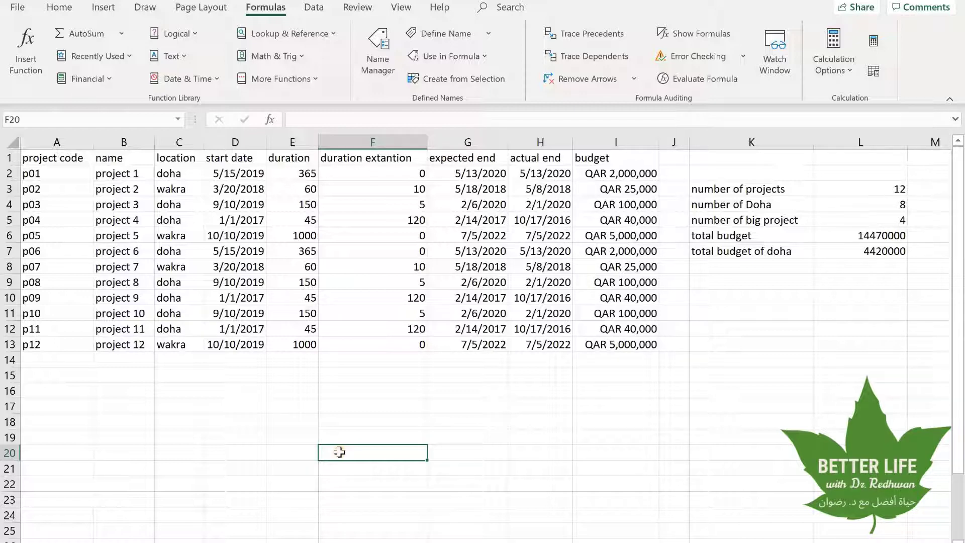
type("=")
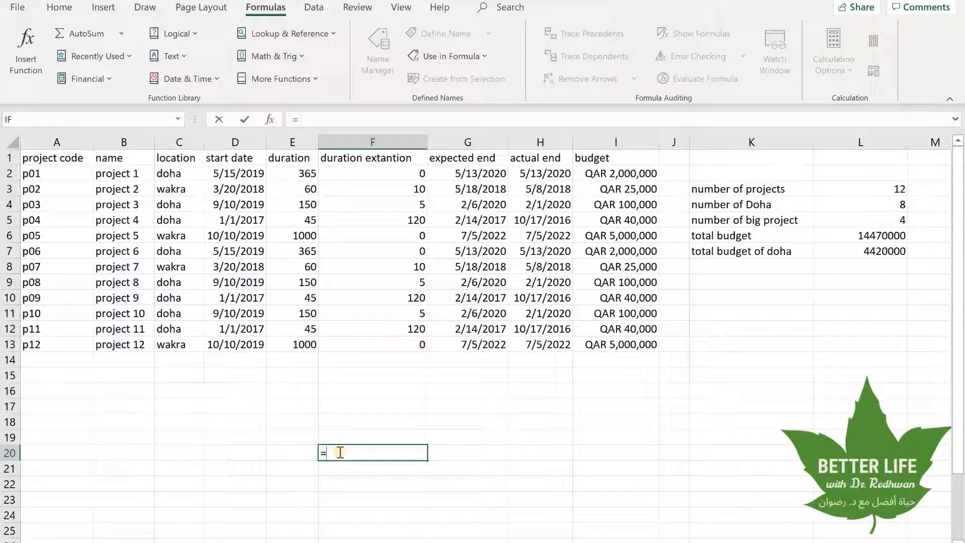
type("co")
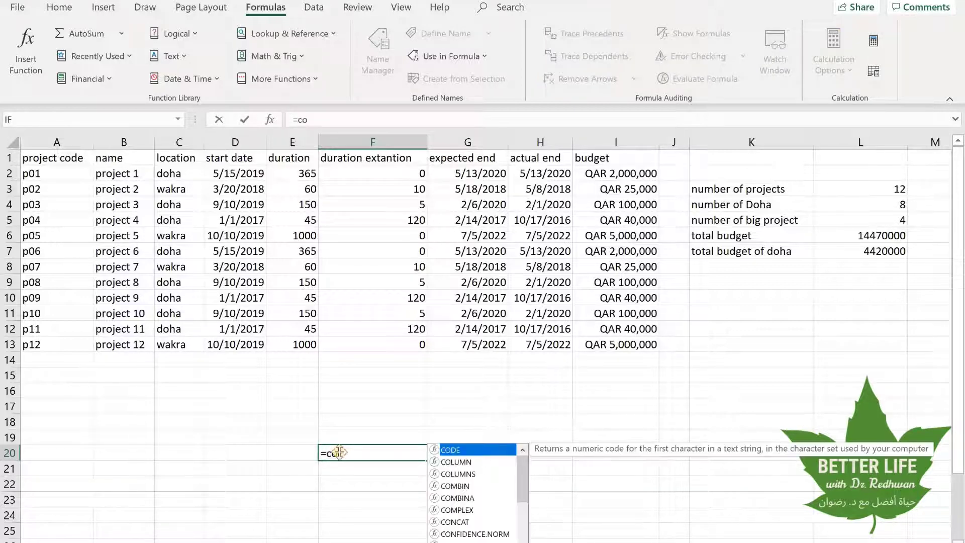
type("u")
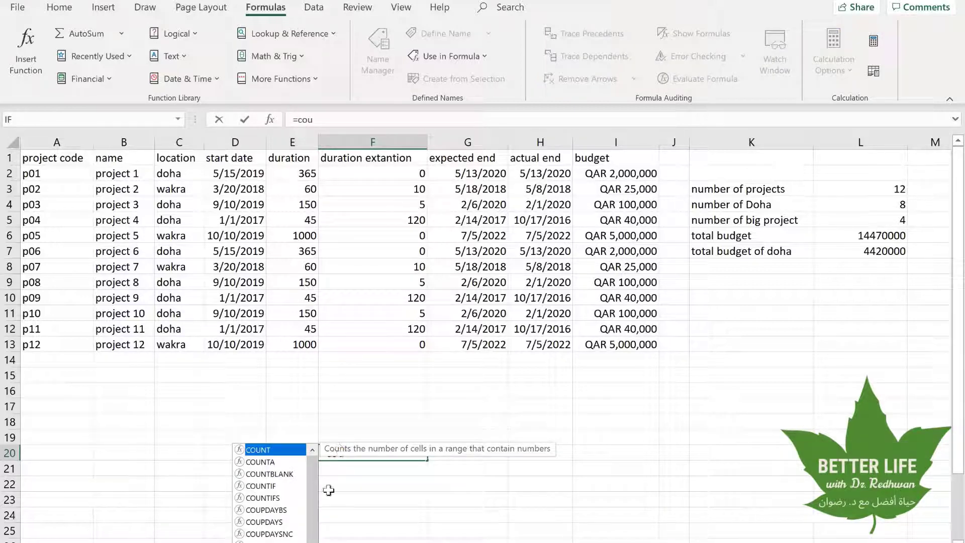
double_click(269, 450)
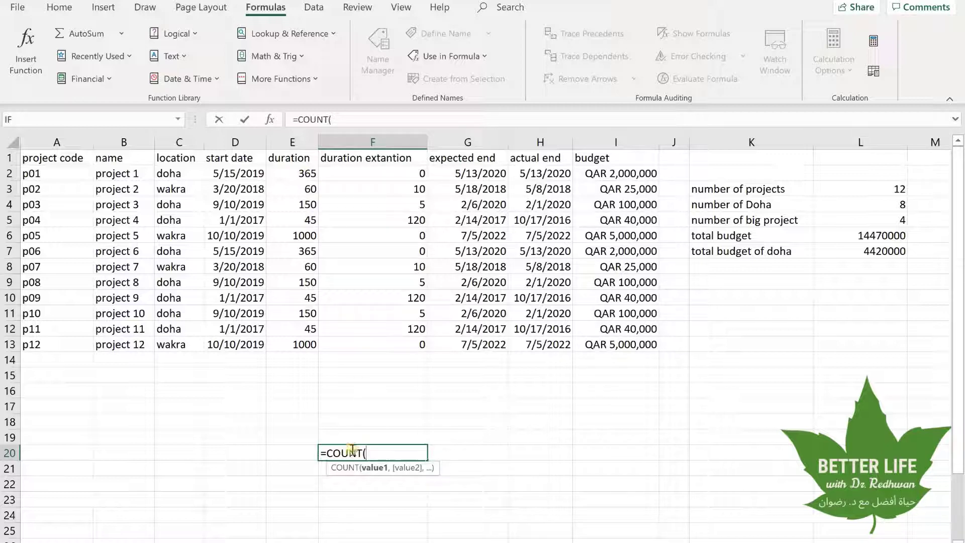
left_click(283, 143)
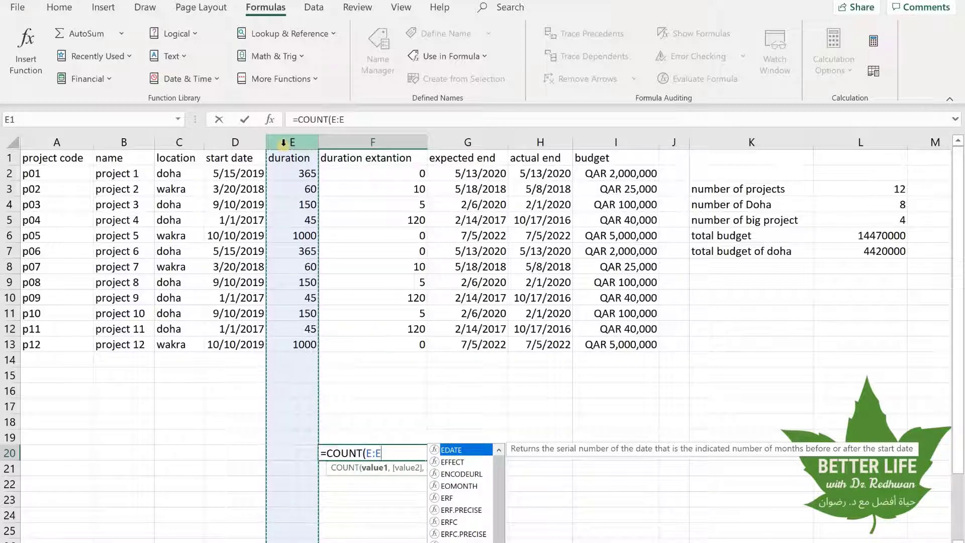
type(")")
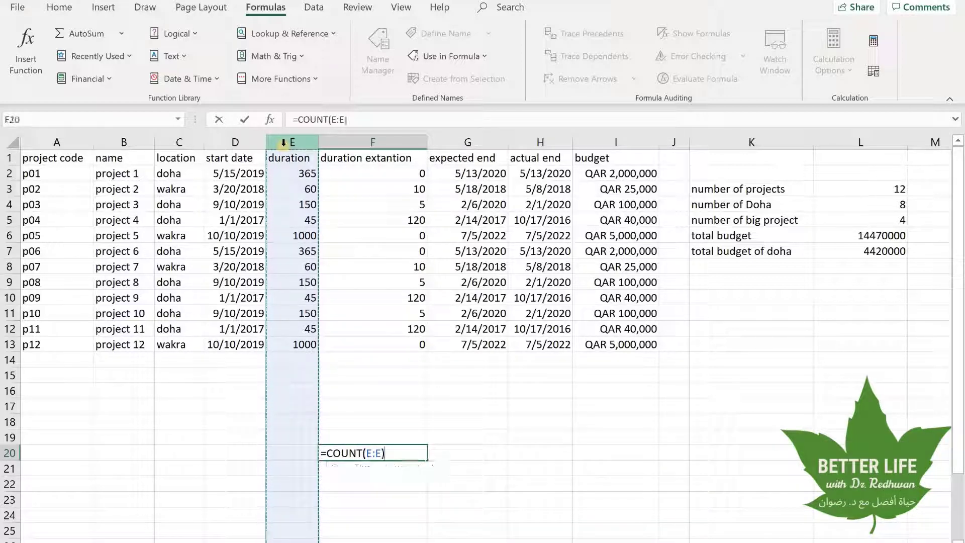
key("Return")
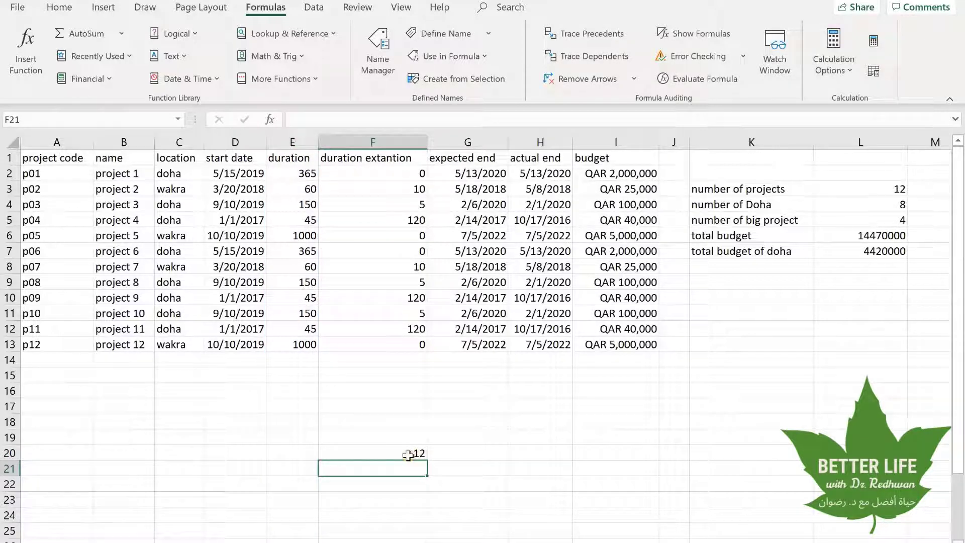
key("Up")
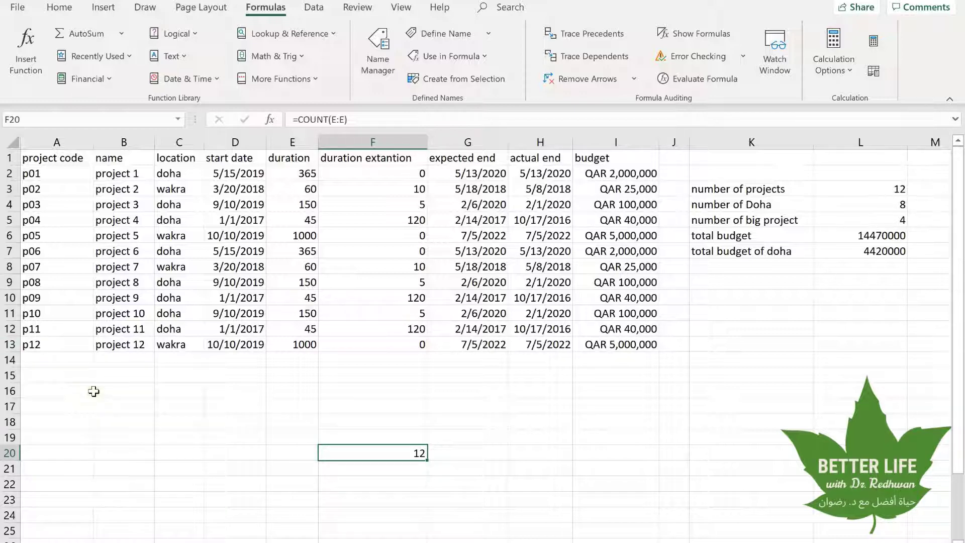
Count the Doha projects in F21 with a COUNTIFS function using range C:C and criterion "doha".
left_click(175, 175)
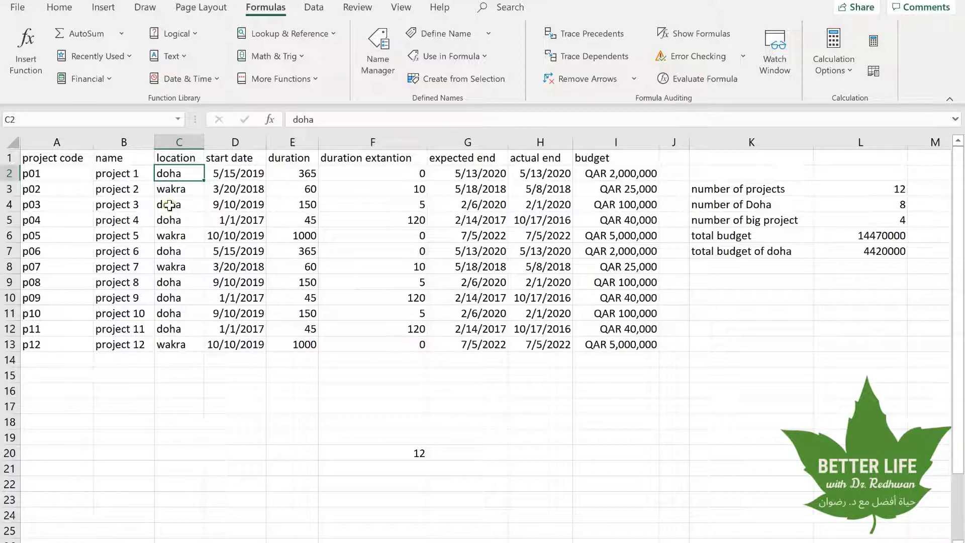
left_click(169, 205)
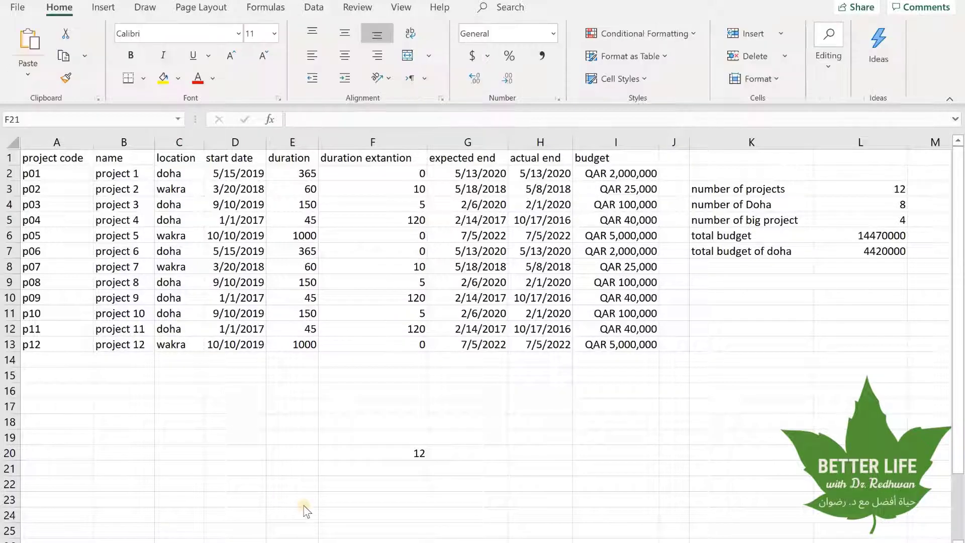
left_click(392, 468)
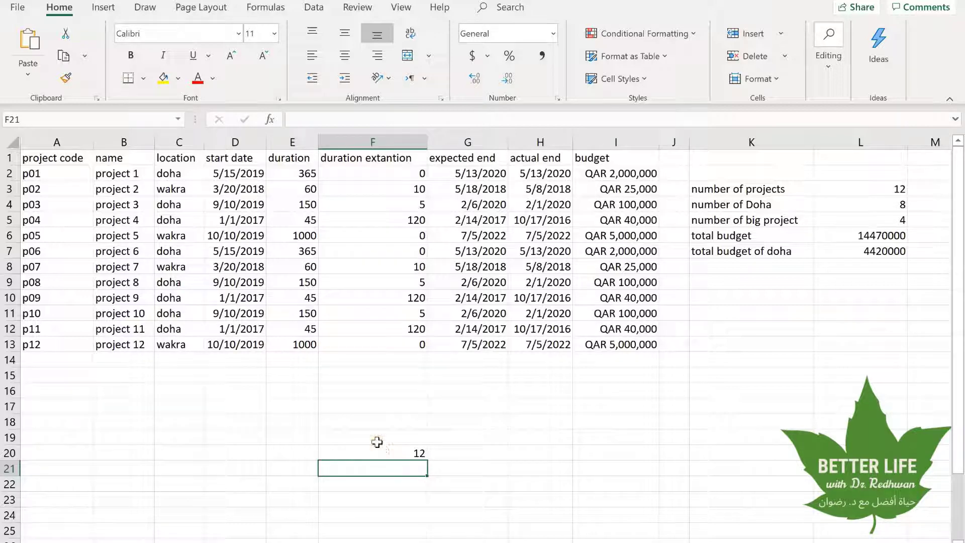
left_click(269, 8)
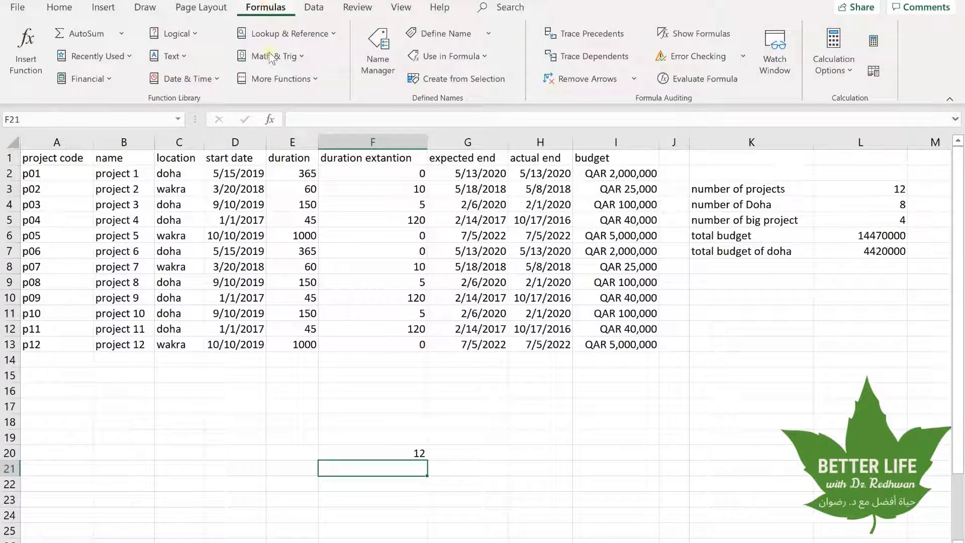
left_click(276, 80)
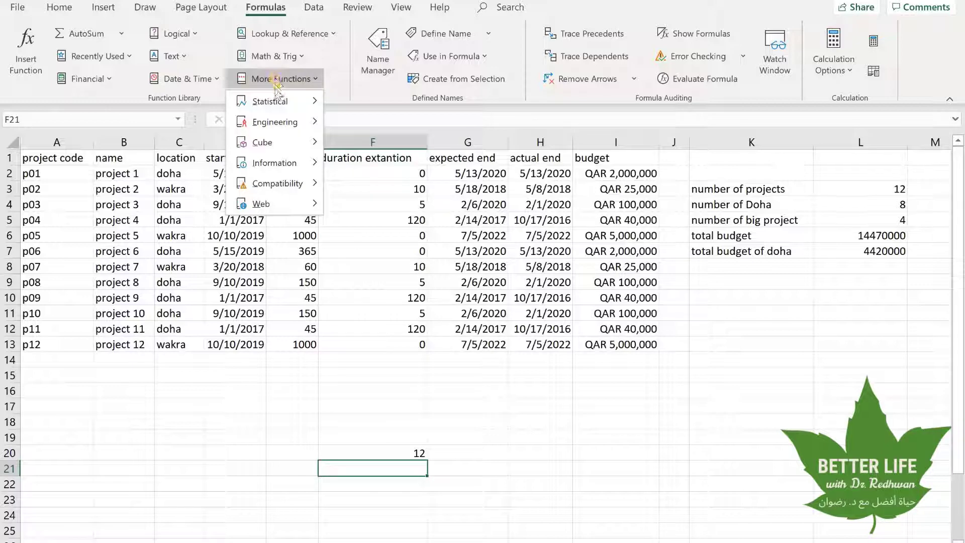
mouse_move(275, 103)
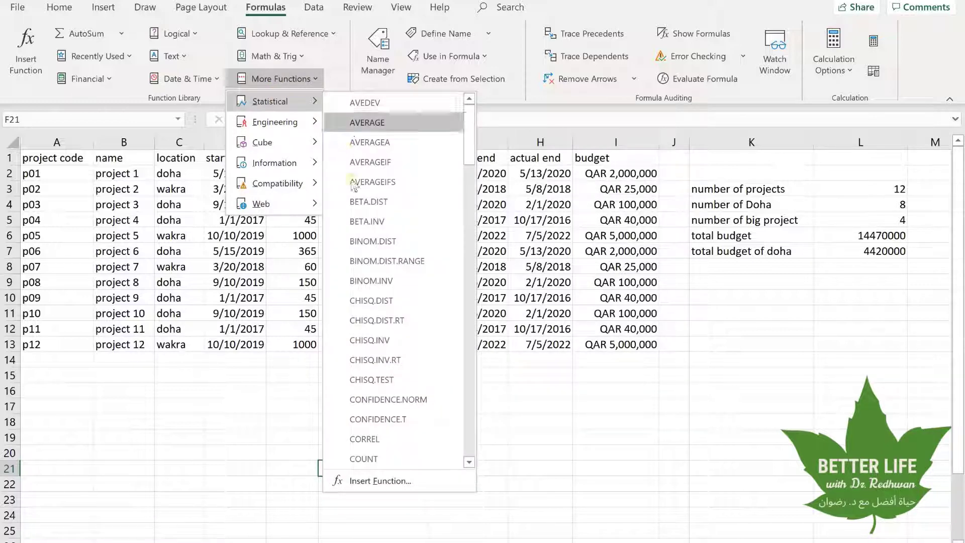
scroll(383, 304, "down", 1)
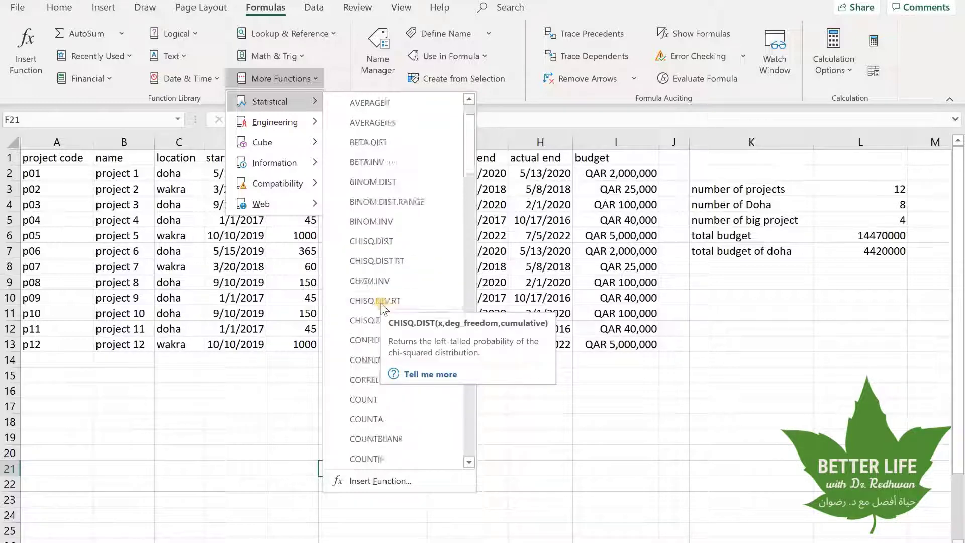
scroll(382, 307, "down", 1)
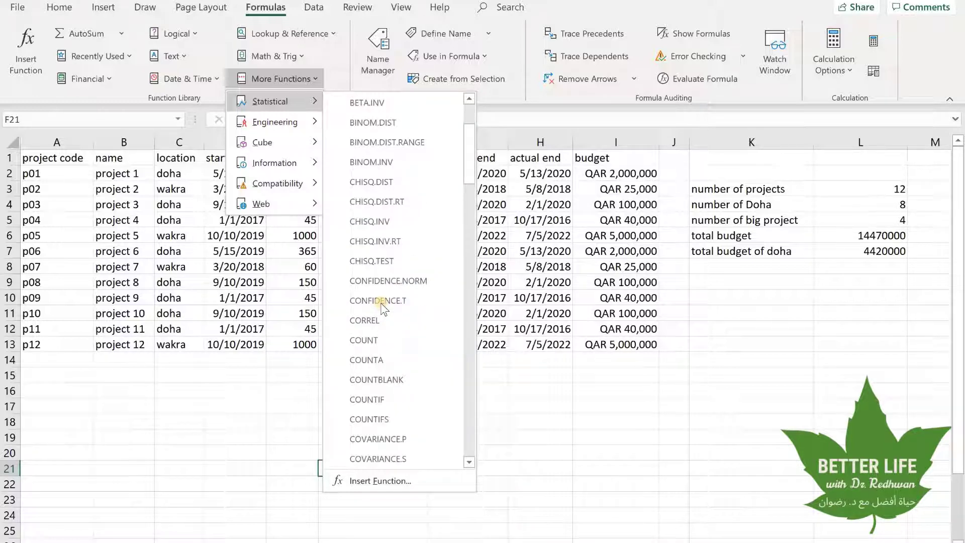
left_click(362, 417)
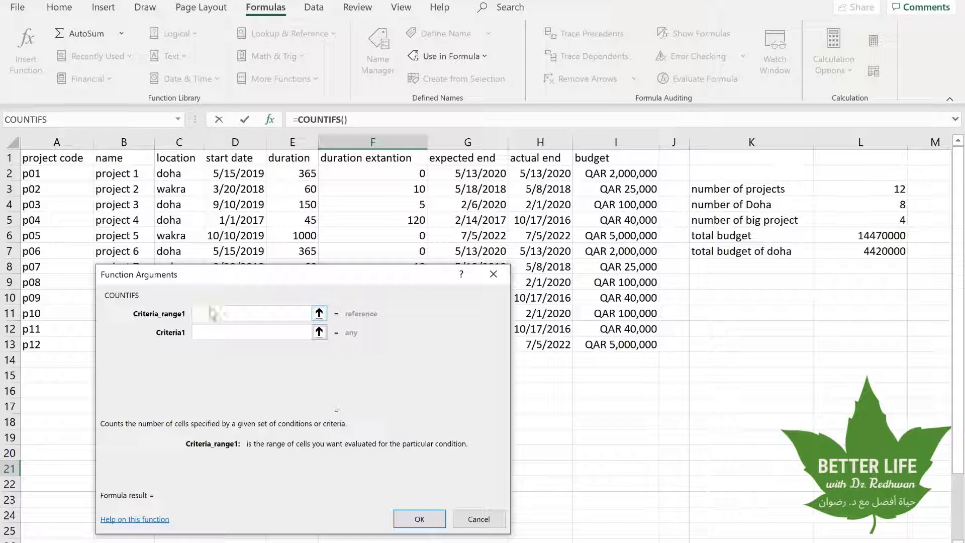
left_click(180, 140)
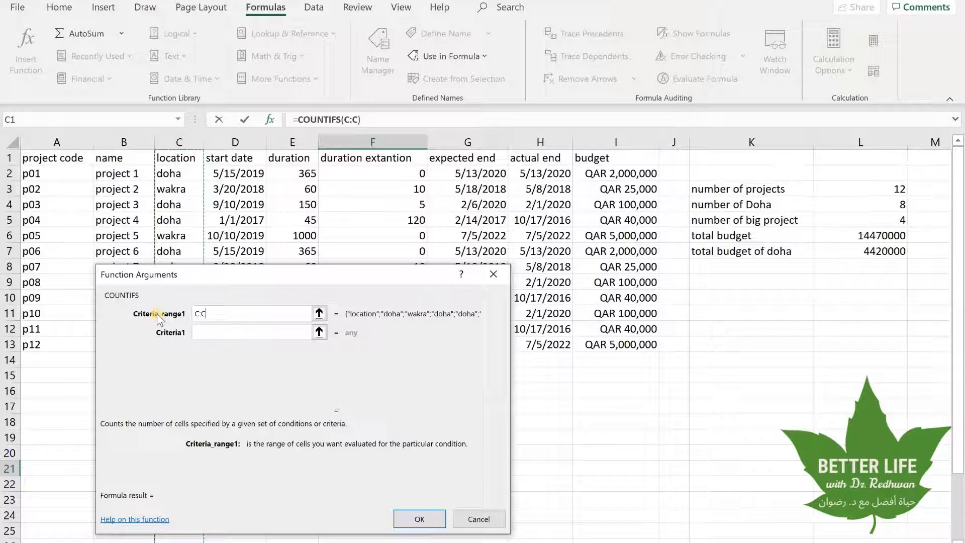
left_click(219, 332)
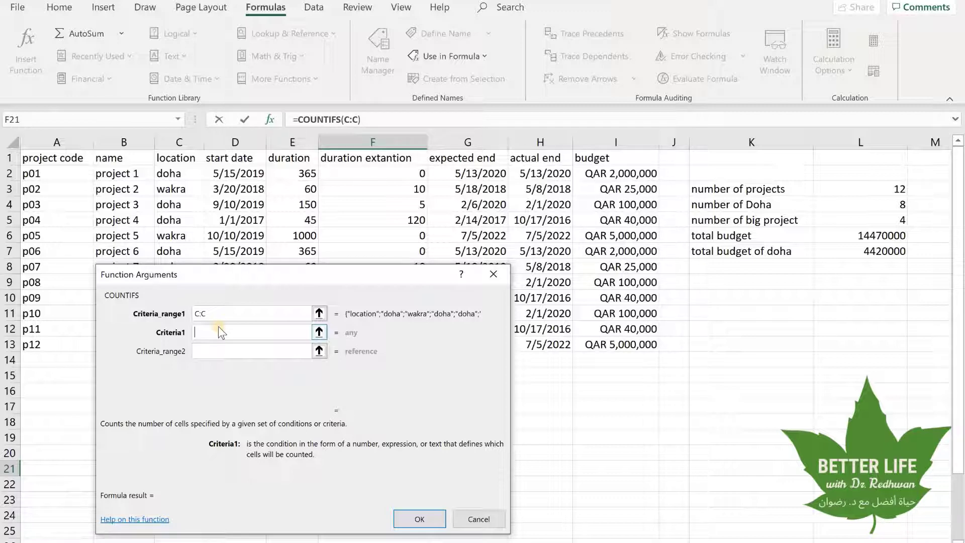
type("doha")
left_click(230, 349)
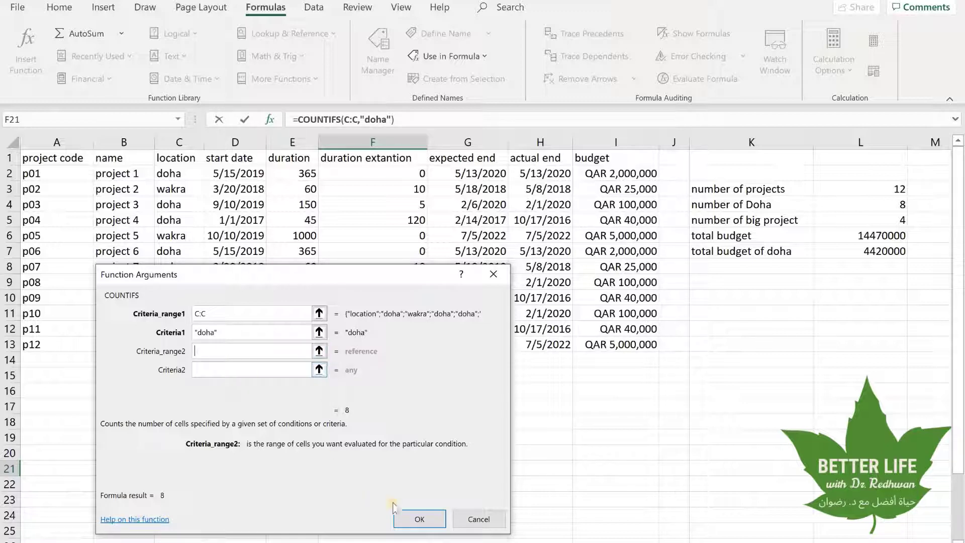
left_click(419, 522)
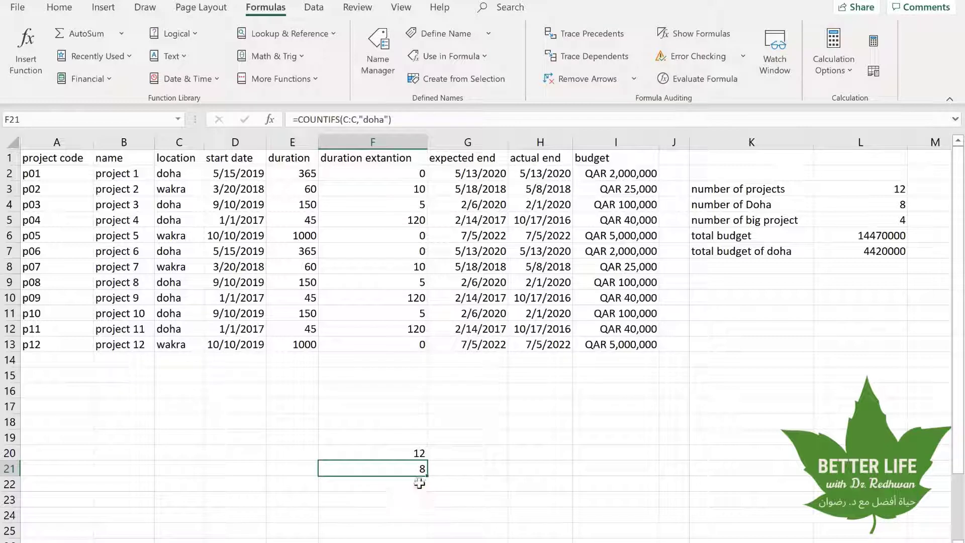
Count the big projects in F22 with a COUNTIFS function using range I:I and criterion ">=1000000".
left_click(416, 482)
left_click(416, 467)
key("Return")
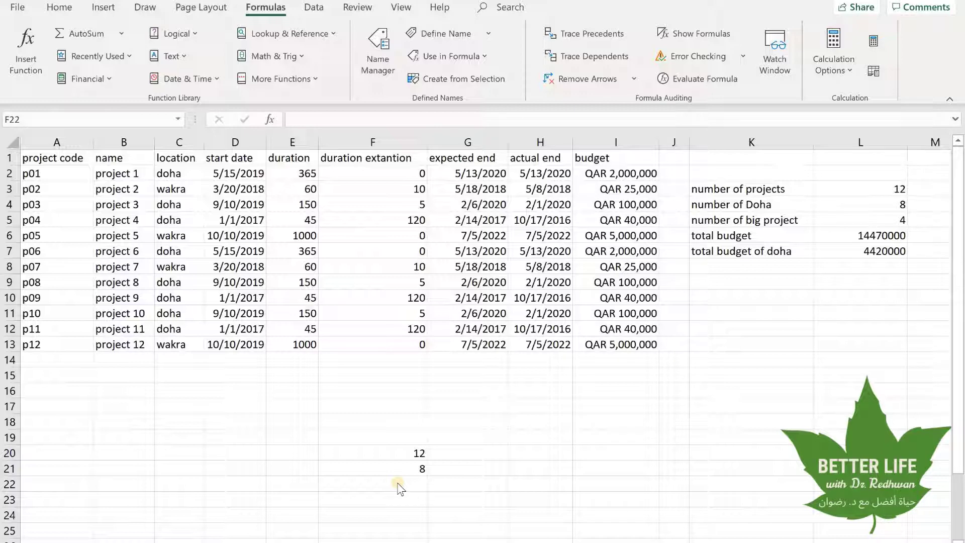
left_click(279, 78)
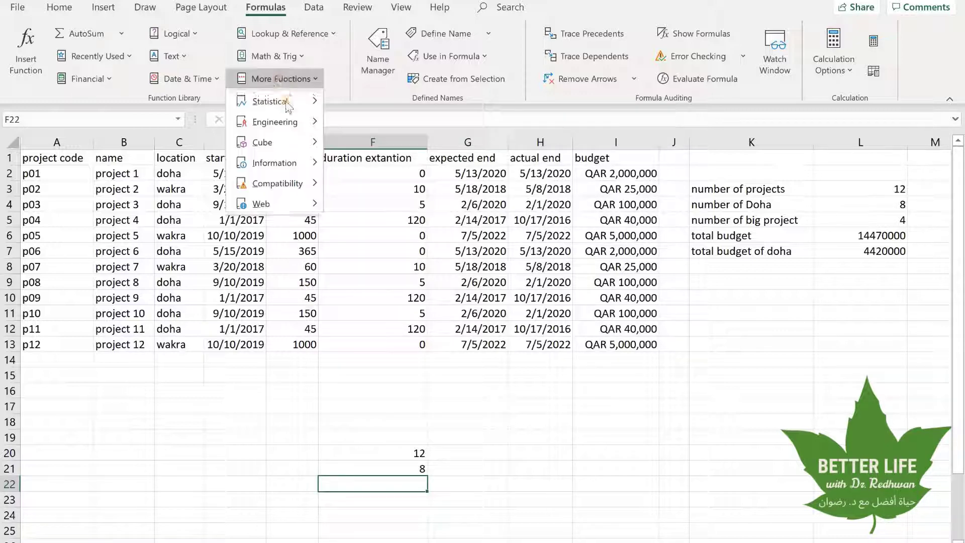
mouse_move(287, 104)
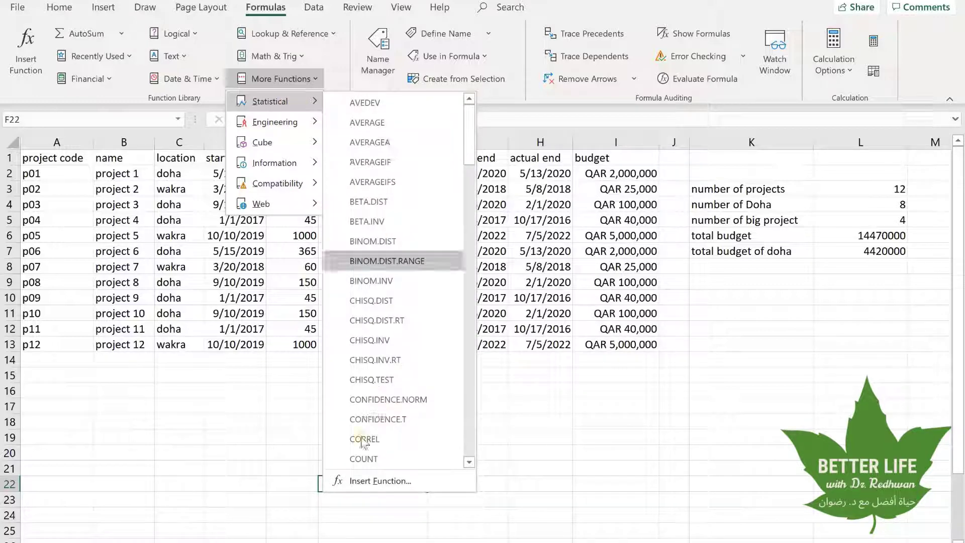
scroll(362, 442, "down", 5)
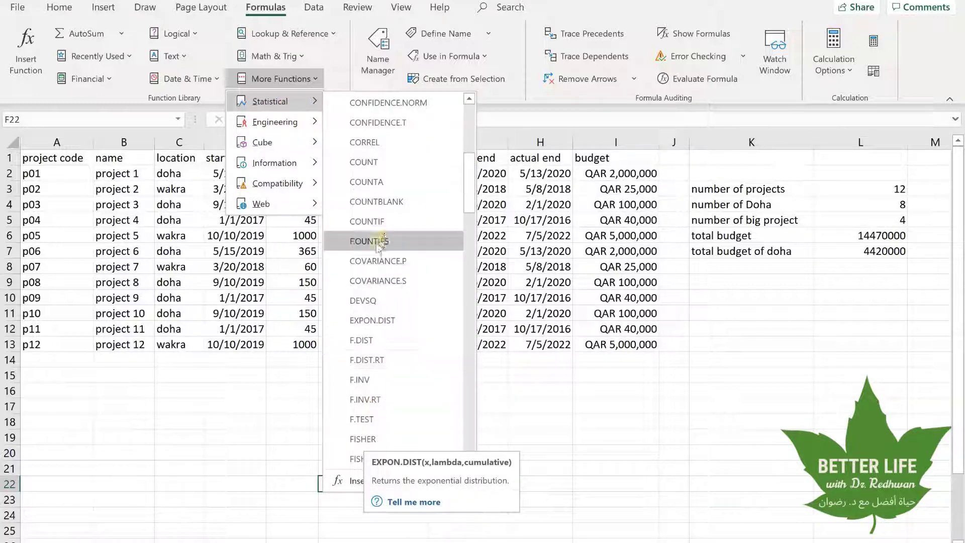
left_click(377, 242)
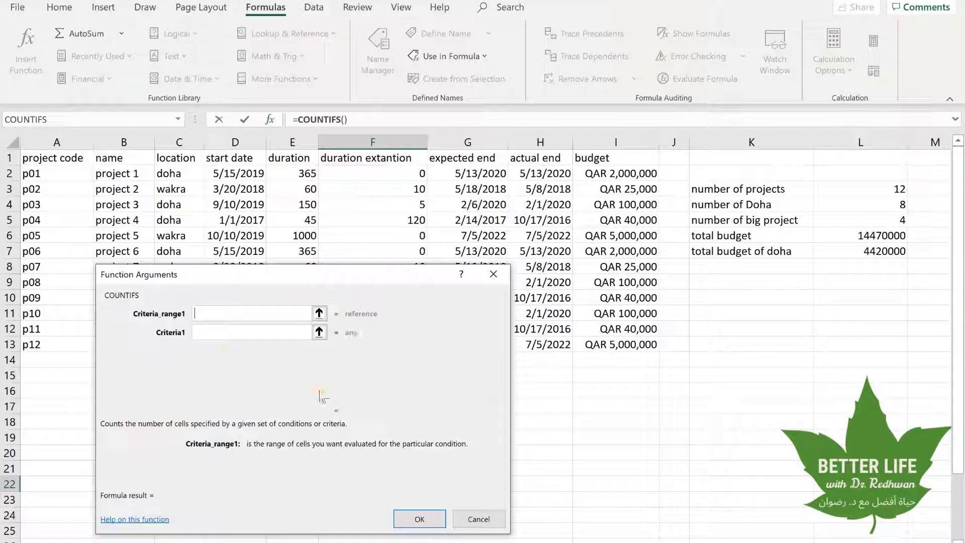
left_click(215, 312)
left_click(617, 143)
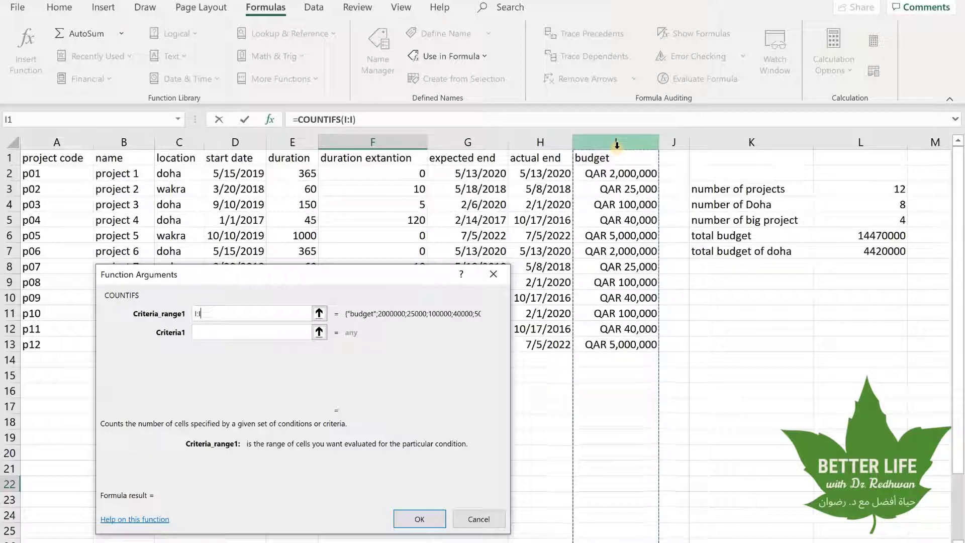
left_click(227, 331)
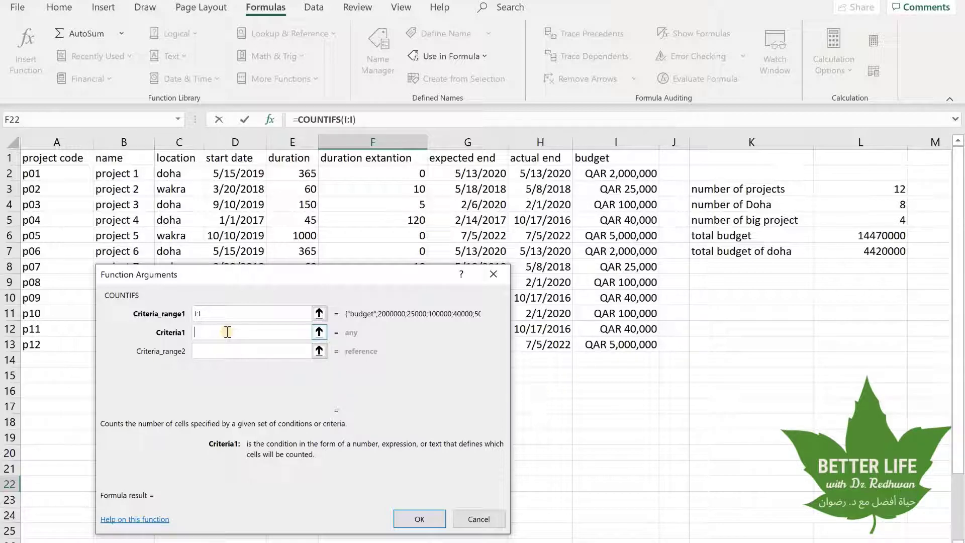
type(">=1000000")
left_click(410, 522)
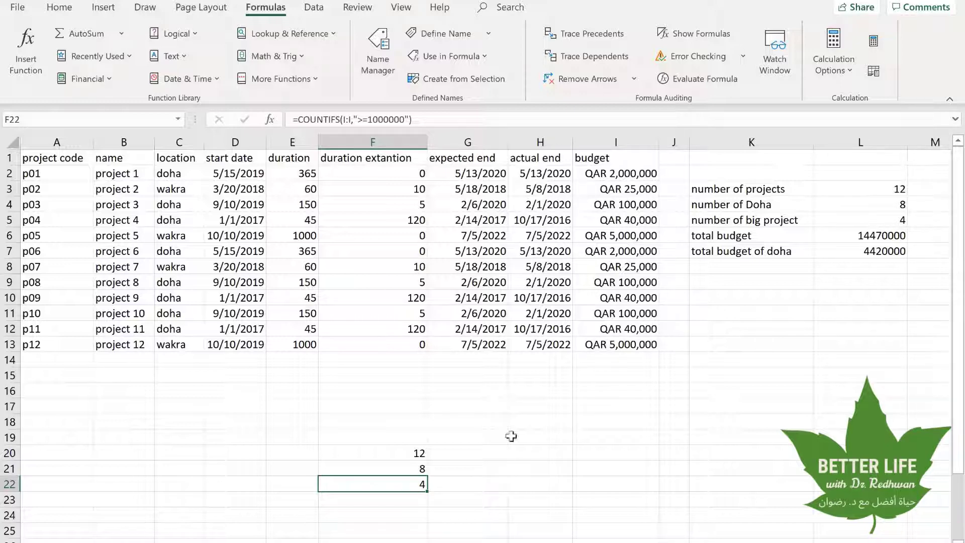
Examine the project budgets in column I that are relevant to the big-project count and the total budget.
left_click(630, 141)
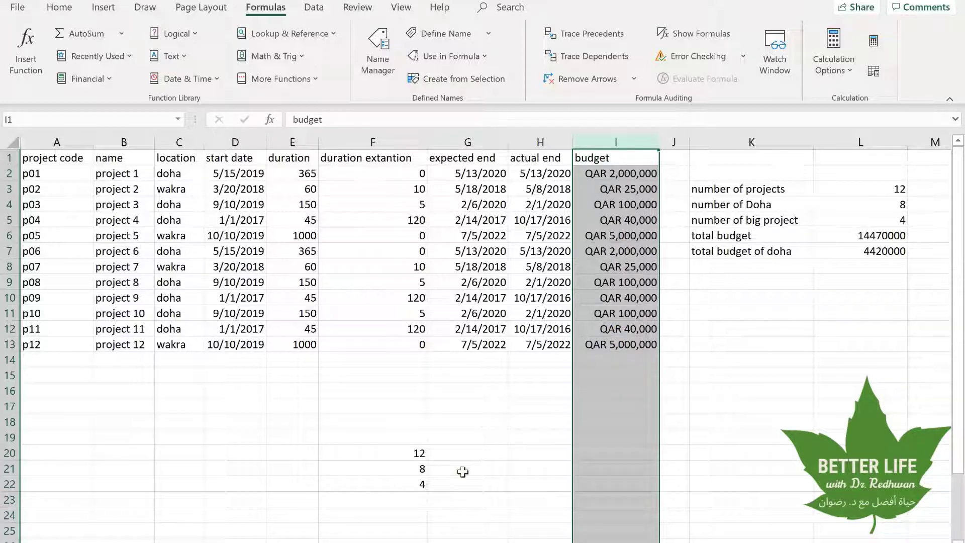
left_click(408, 495)
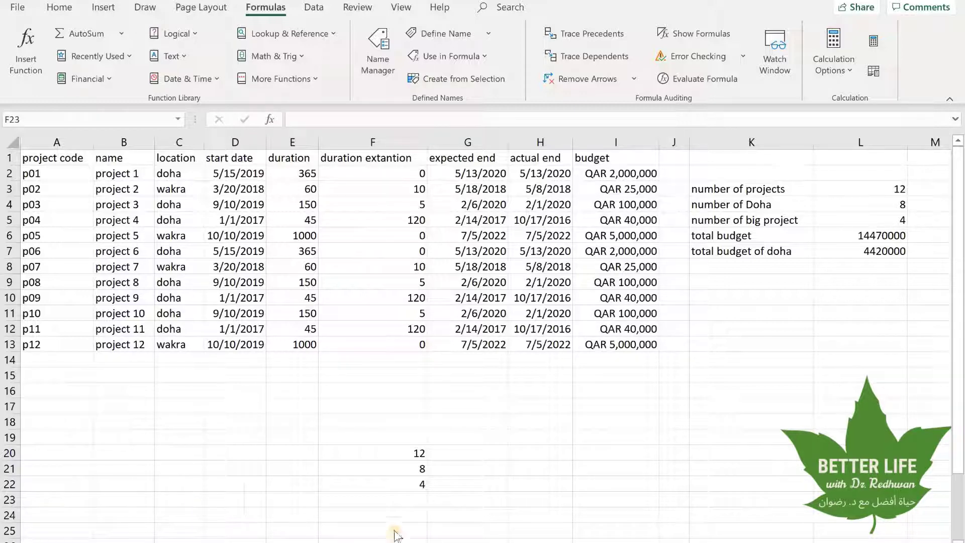
left_click(387, 498)
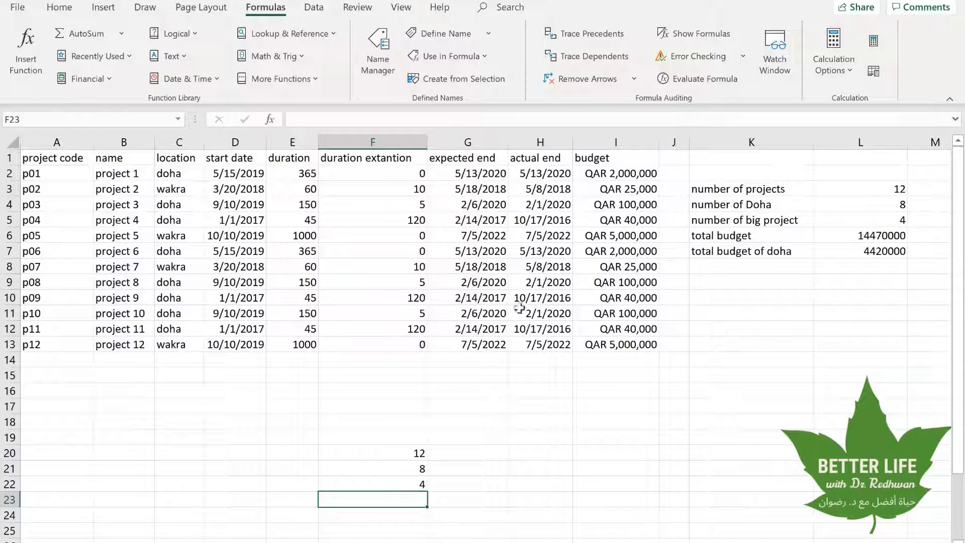
left_click(625, 145)
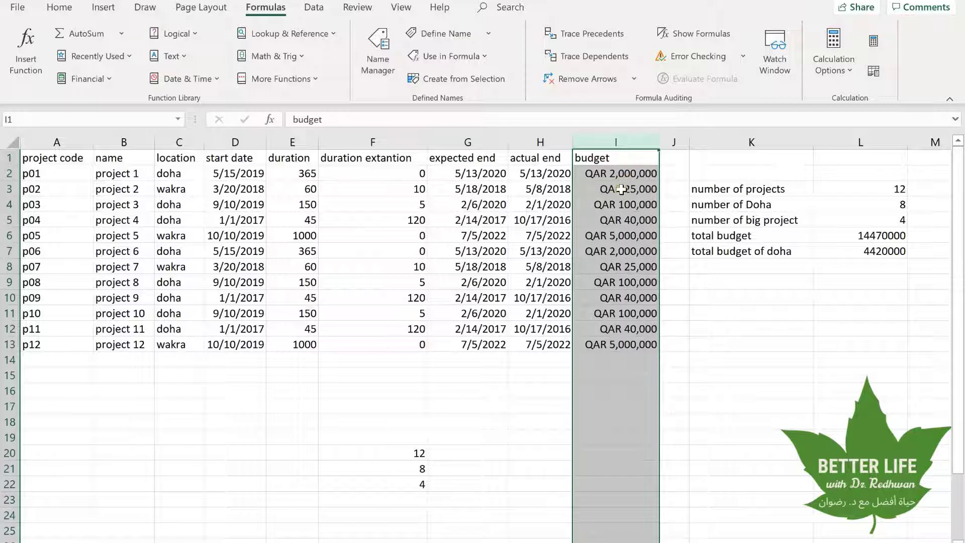
Total the project budgets in F23 with a SUM function over the range I2:I13.
left_click(397, 498)
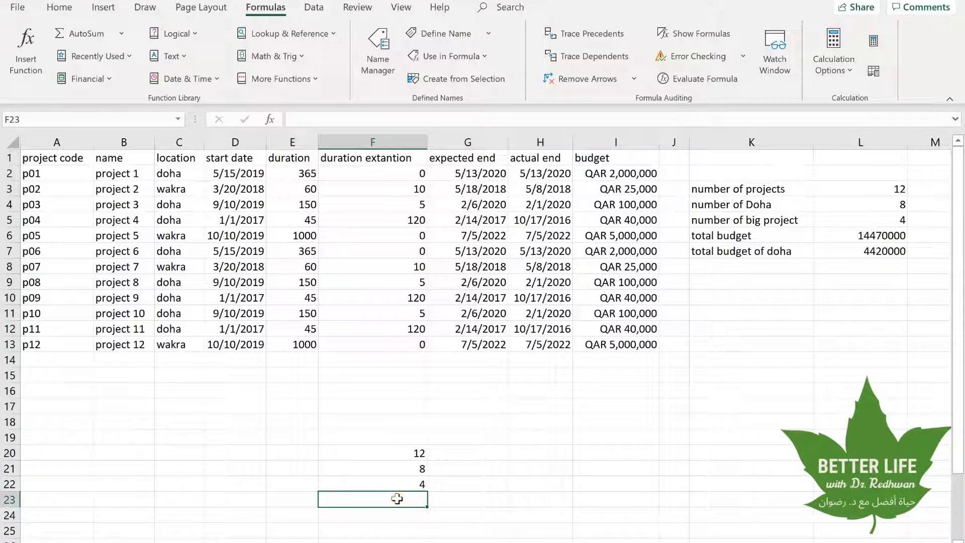
left_click(74, 32)
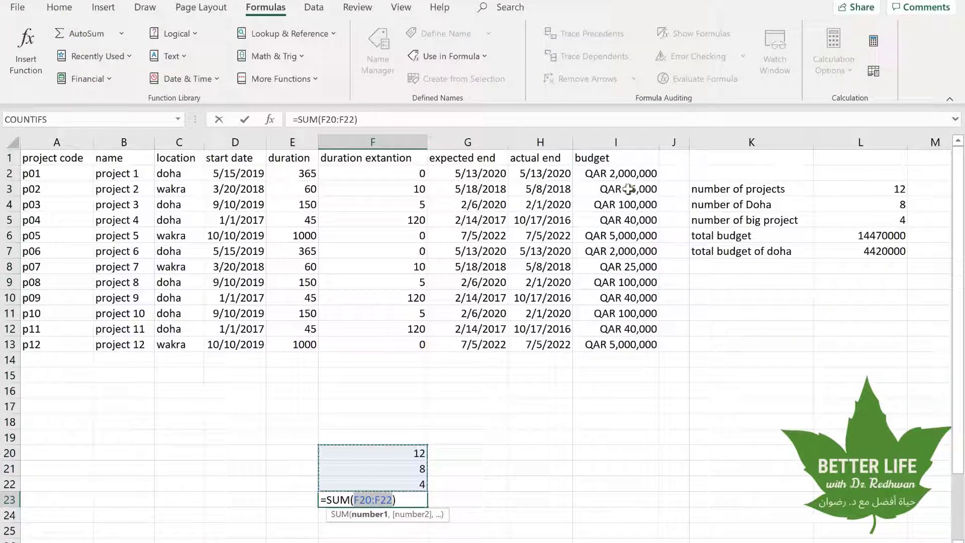
left_click(624, 173)
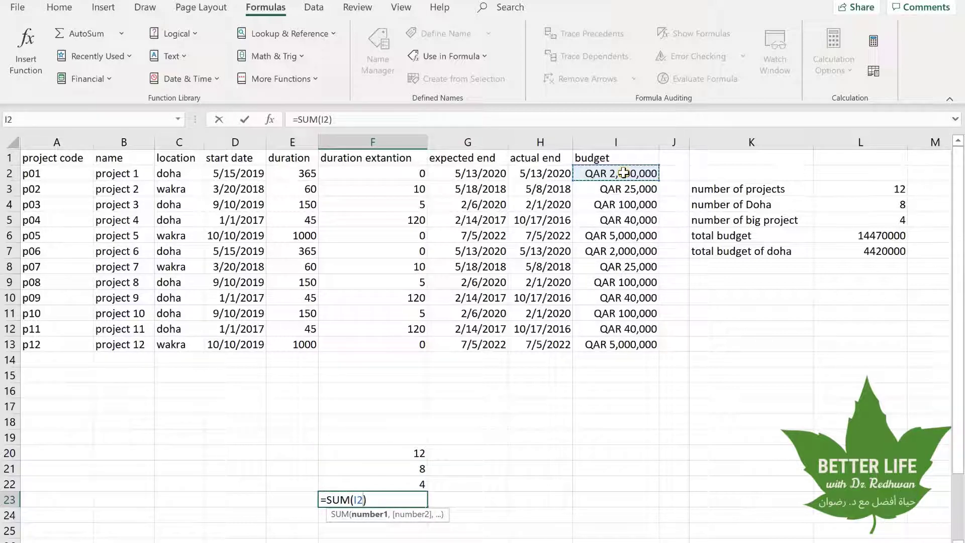
key("ctrl+shift+Down")
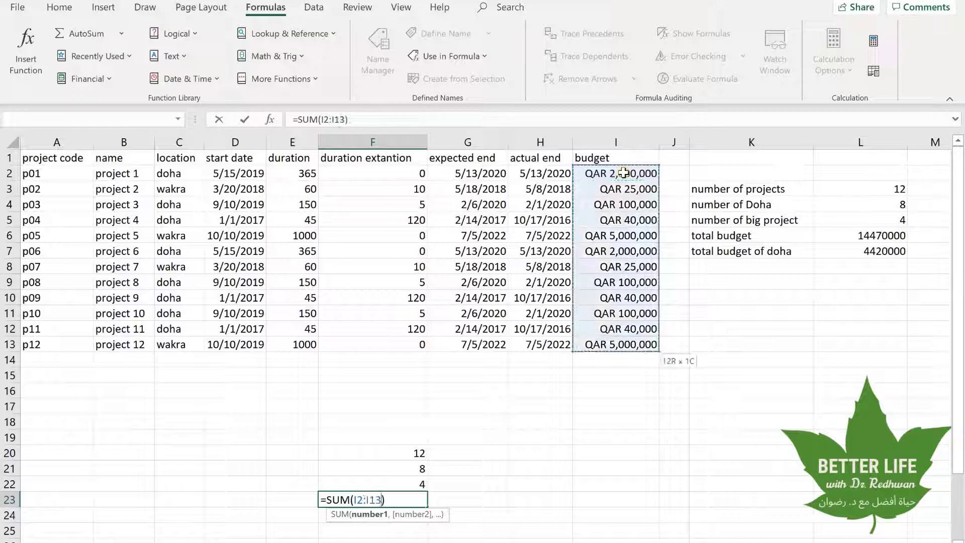
key("Return")
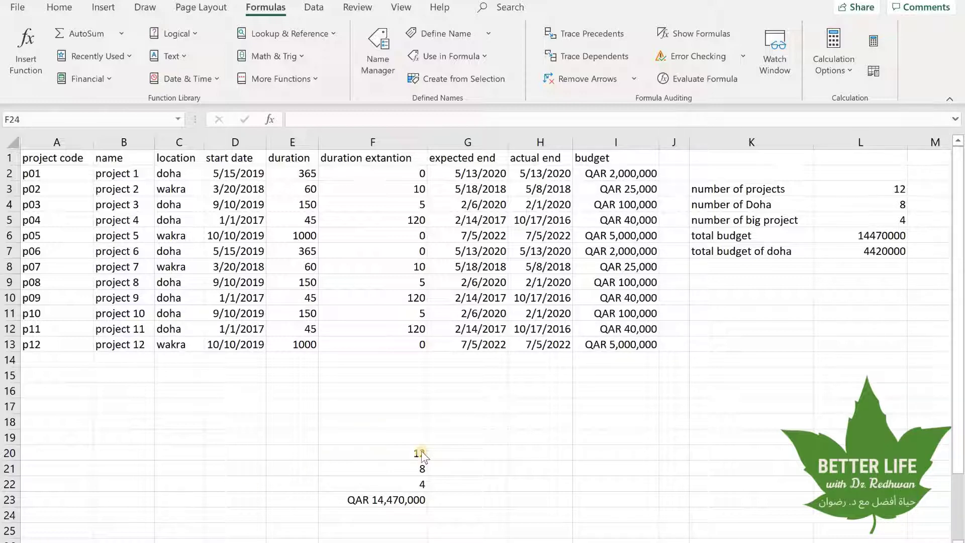
left_click(412, 466)
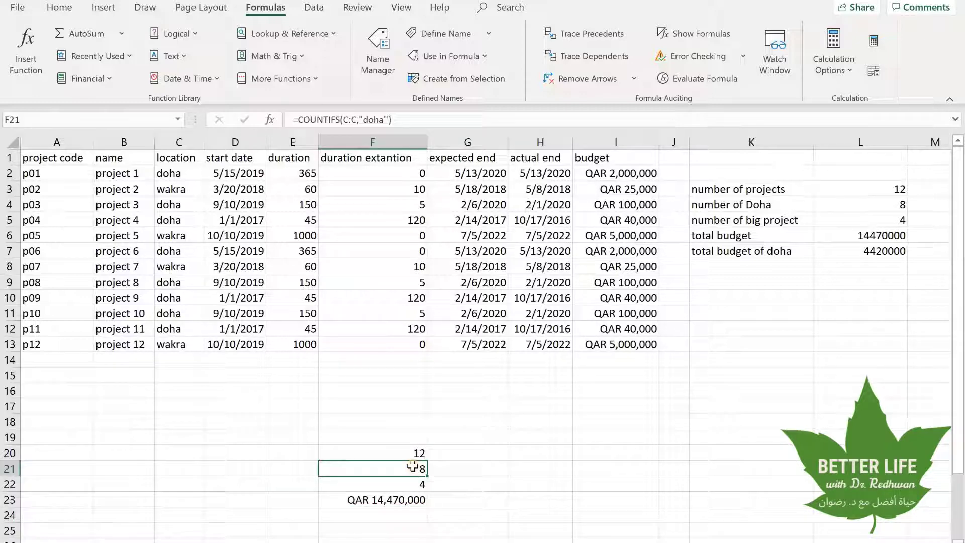
left_click(409, 517)
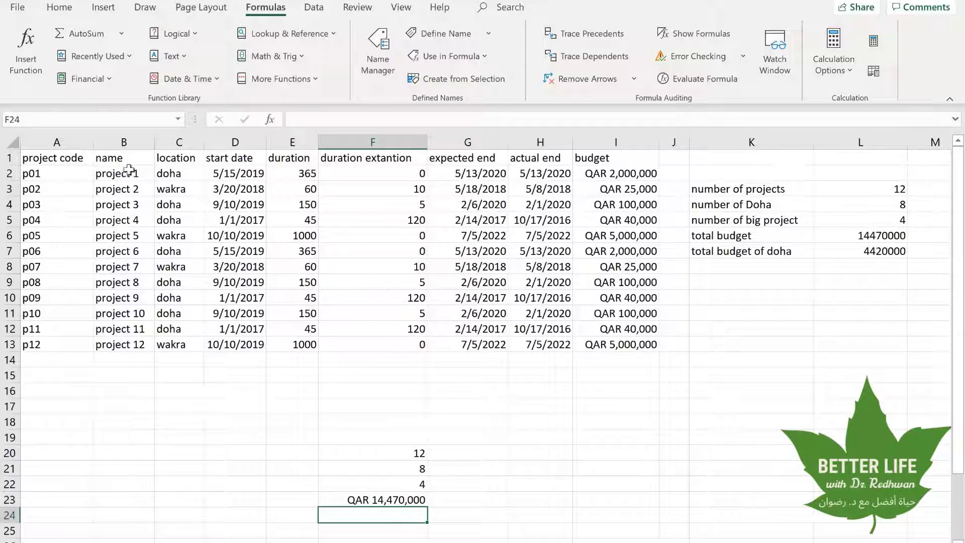
left_click(178, 174)
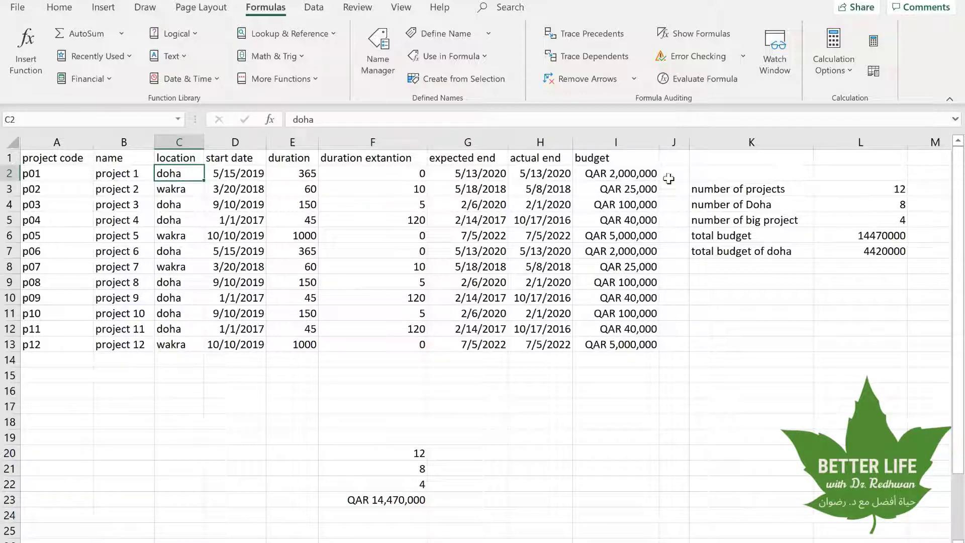
left_click(373, 517)
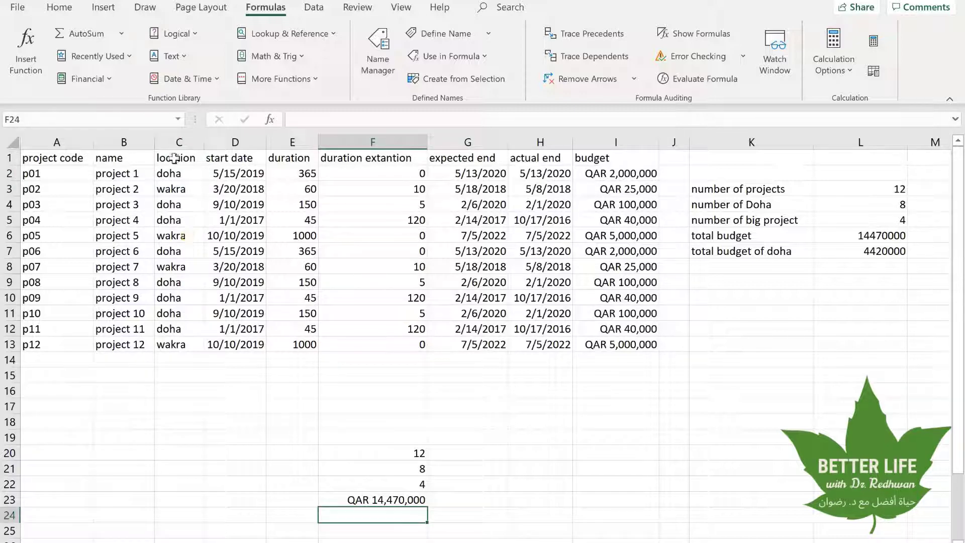
left_click(185, 33)
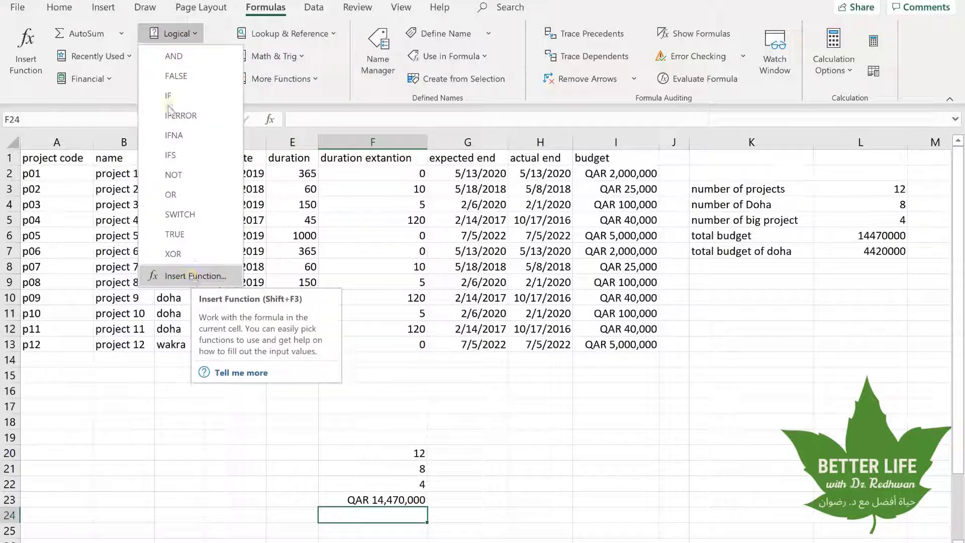
left_click(174, 31)
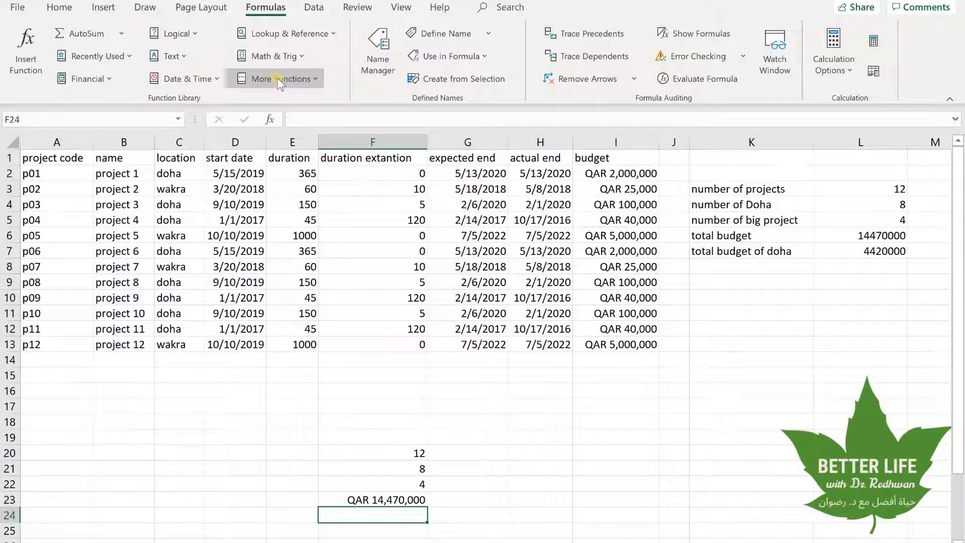
left_click(185, 35)
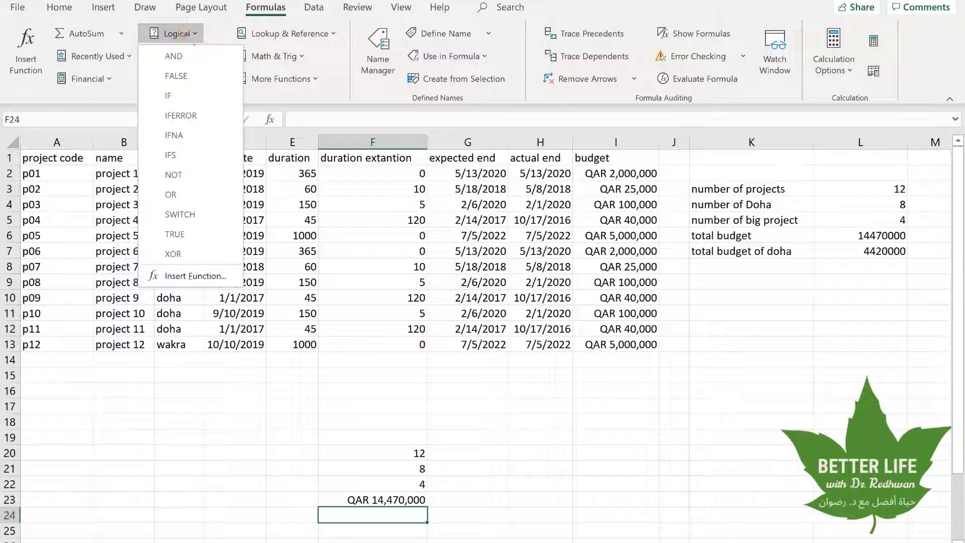
key("Escape")
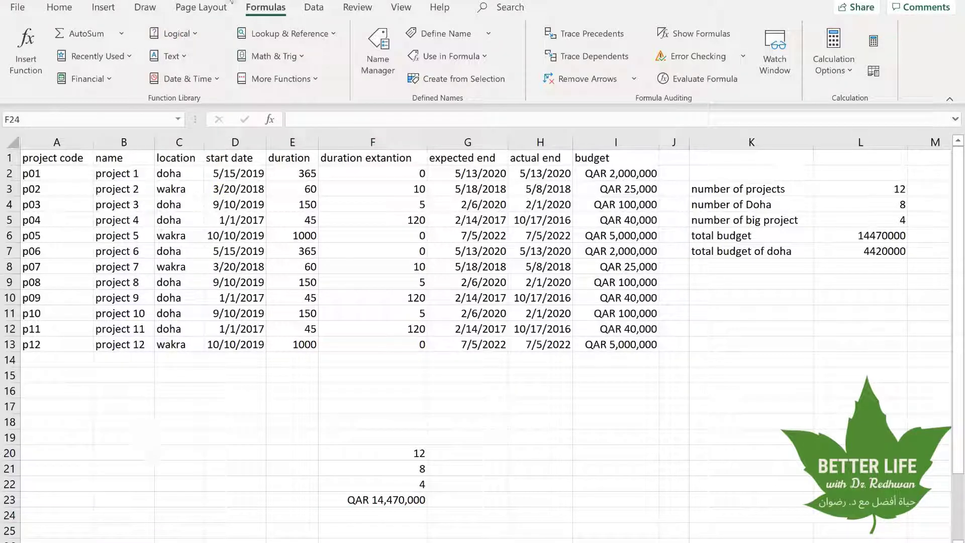
left_click(185, 35)
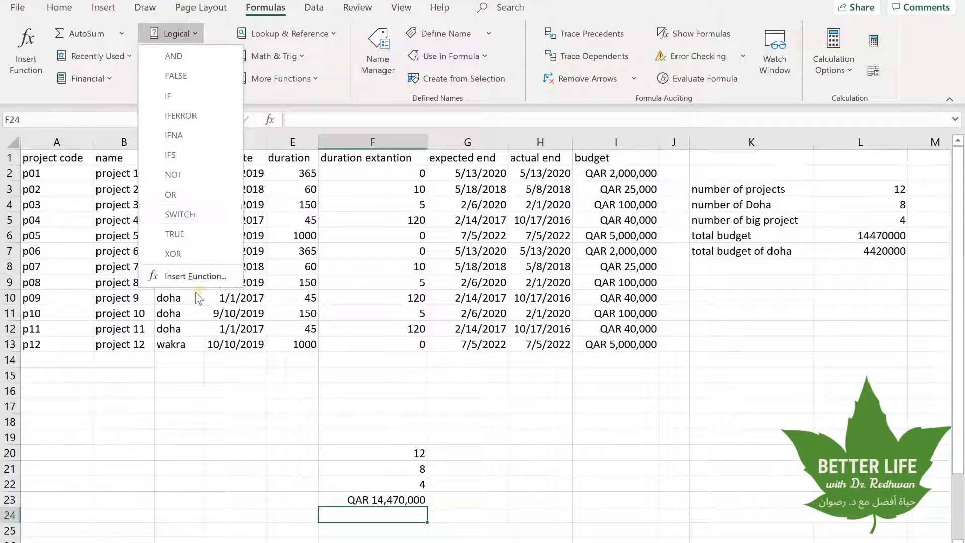
left_click(194, 275)
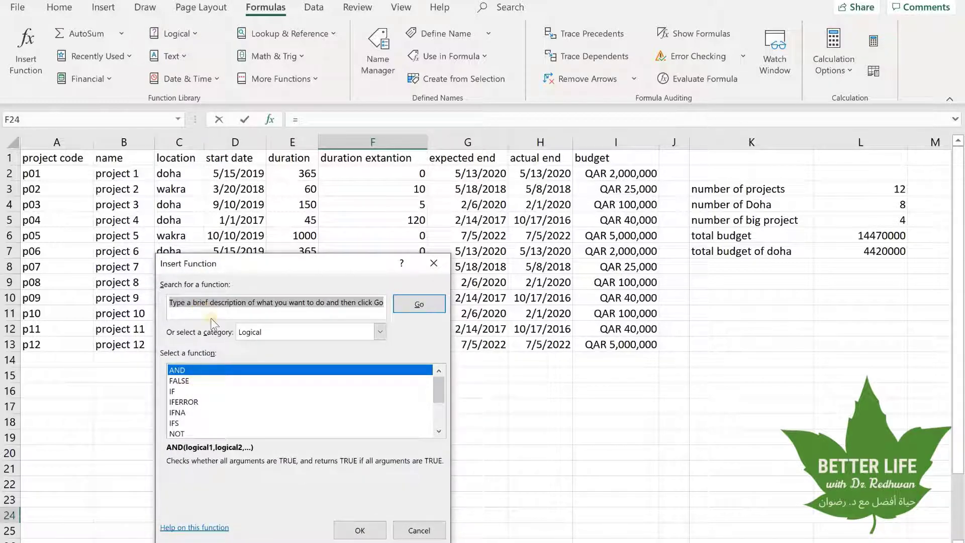
left_click(419, 531)
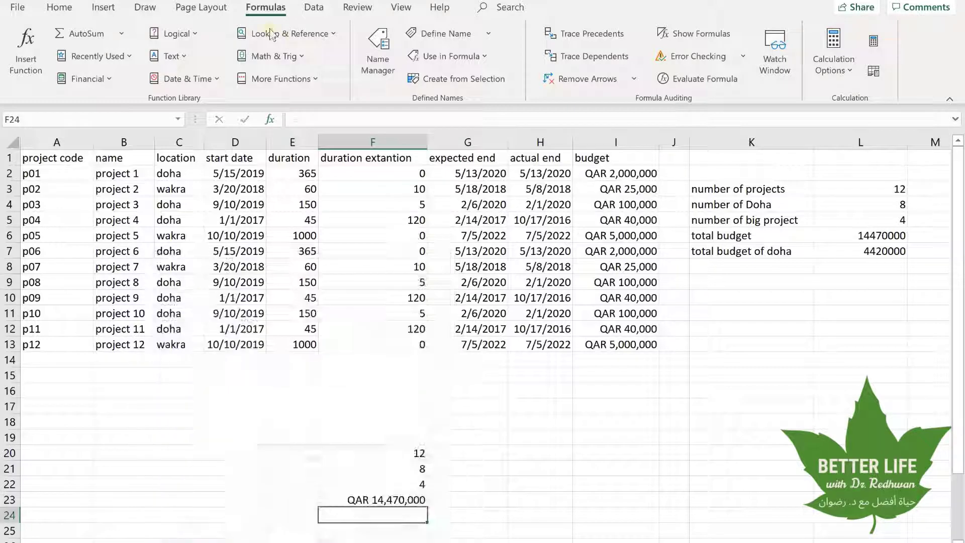
Total the Doha budgets in F24 with a SUMIFS function using sum range I:I, criteria range C:C and criterion "doha".
left_click(266, 54)
scroll(276, 304, "down", 18)
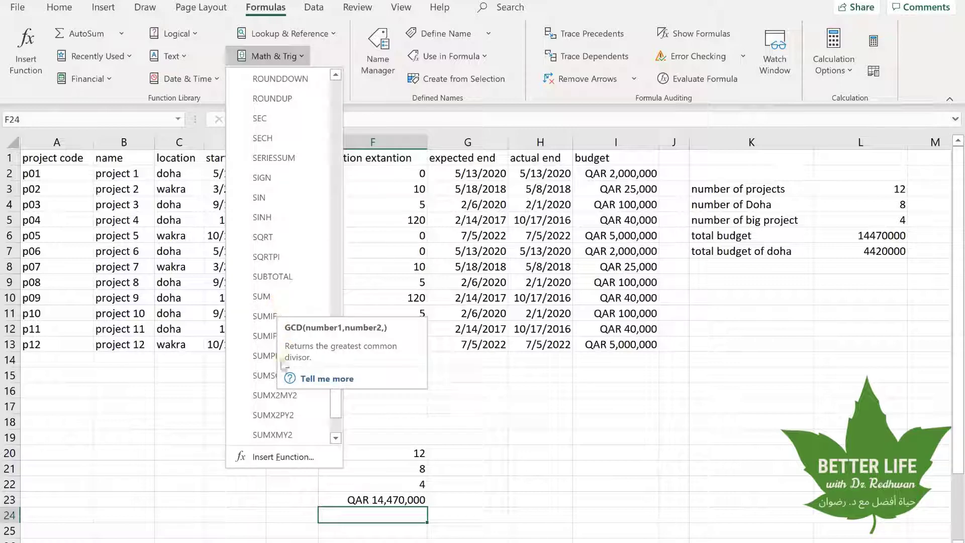
left_click(271, 336)
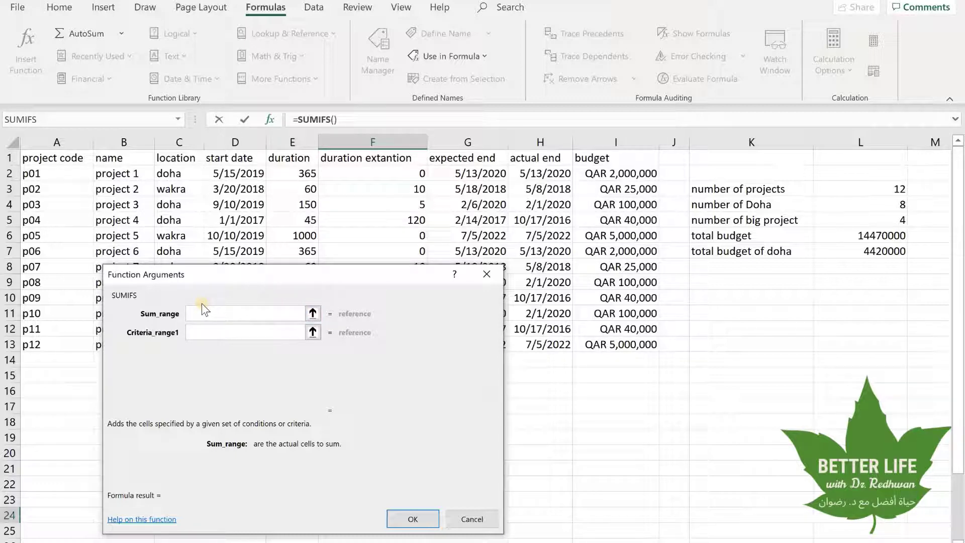
left_click(615, 140)
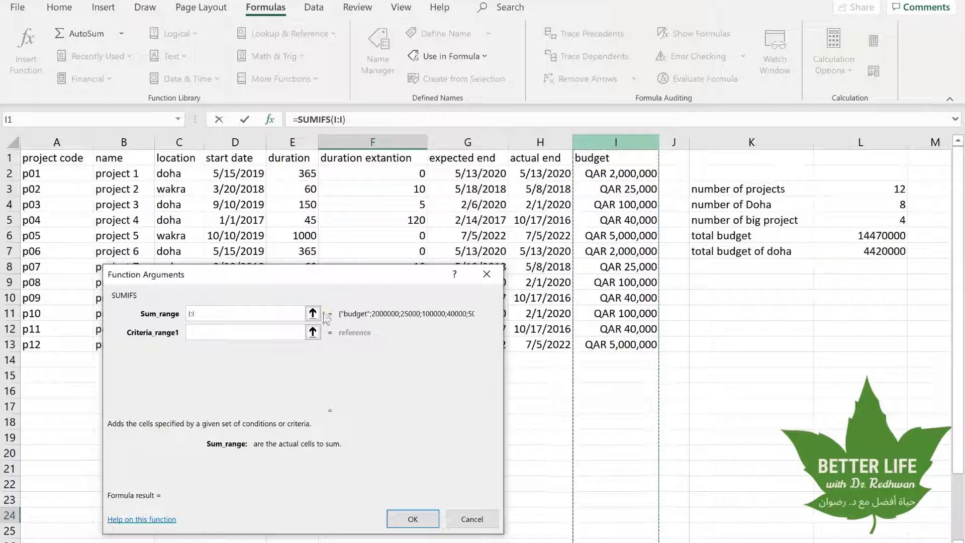
left_click(198, 333)
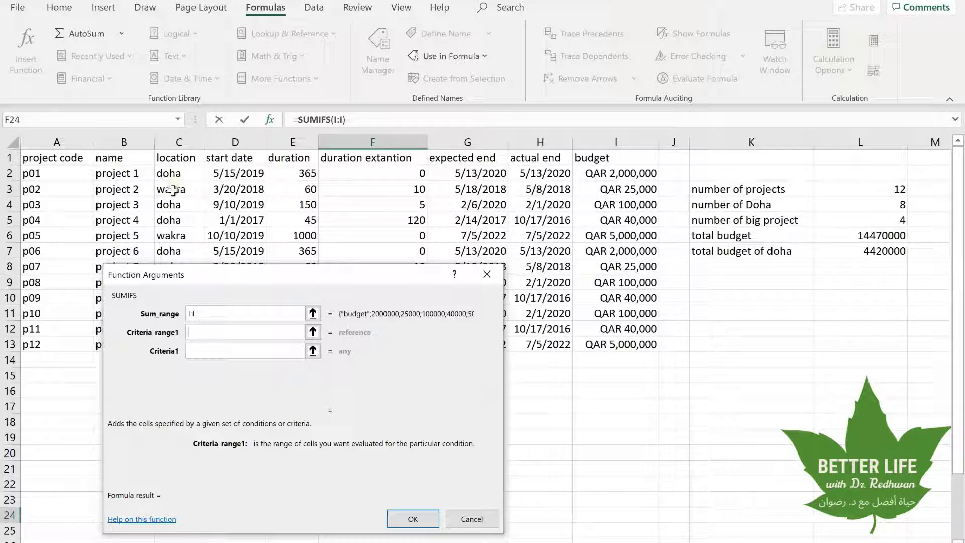
left_click(177, 142)
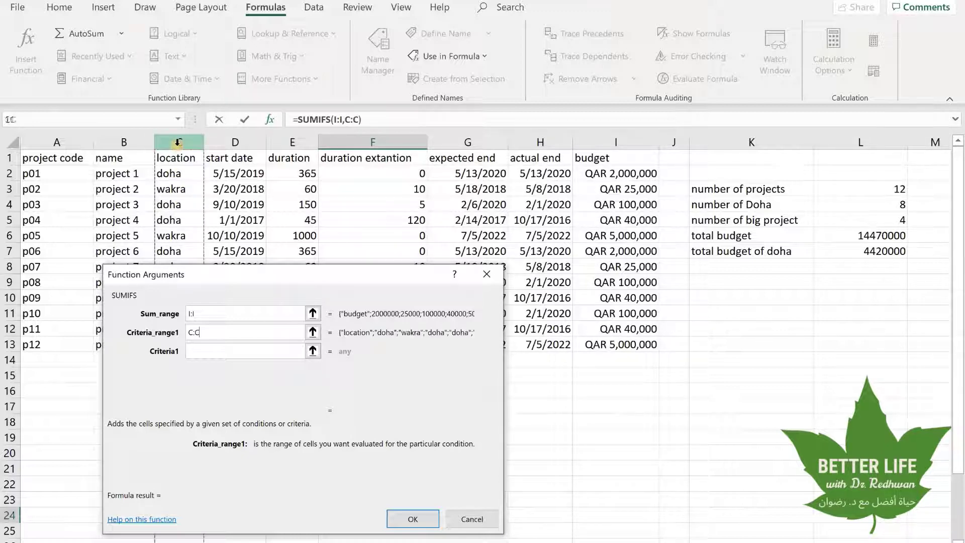
left_click(200, 349)
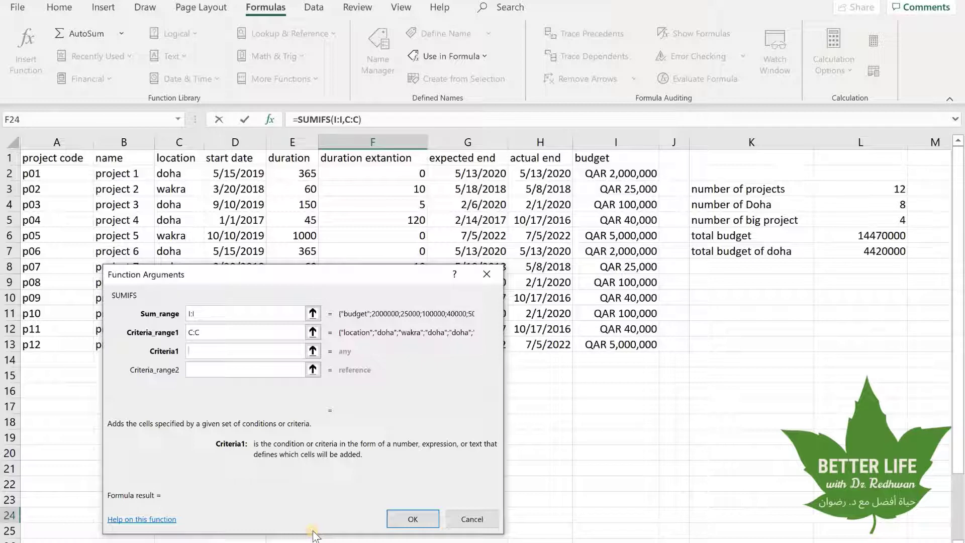
type("doha")
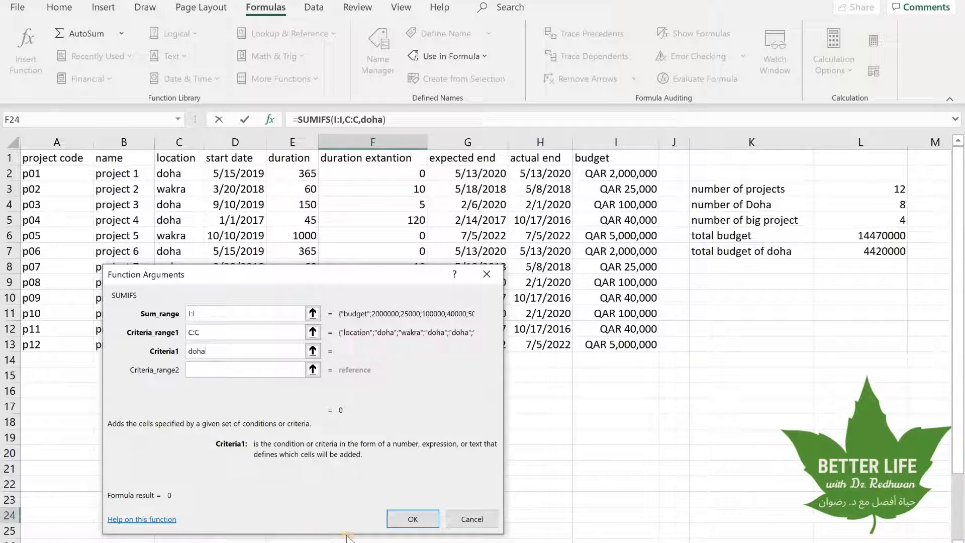
left_click(413, 520)
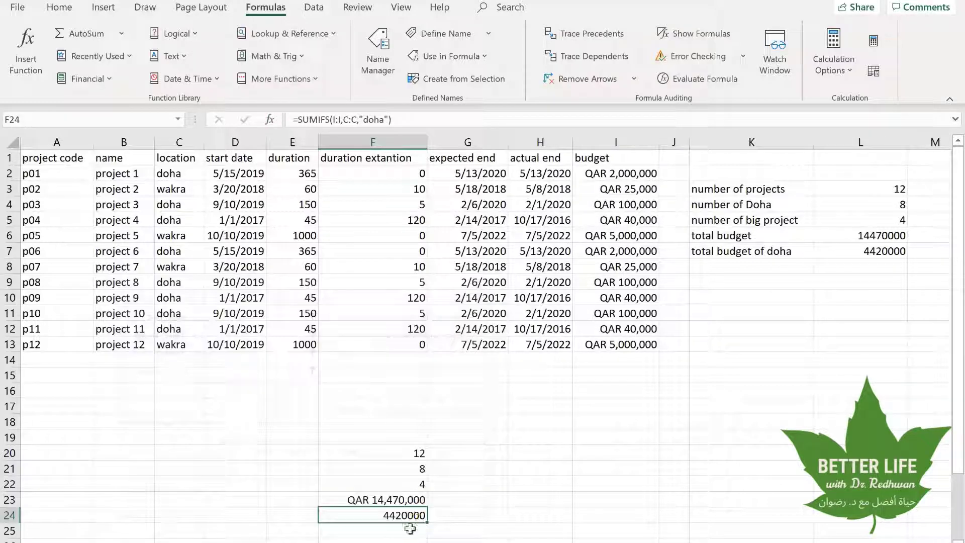